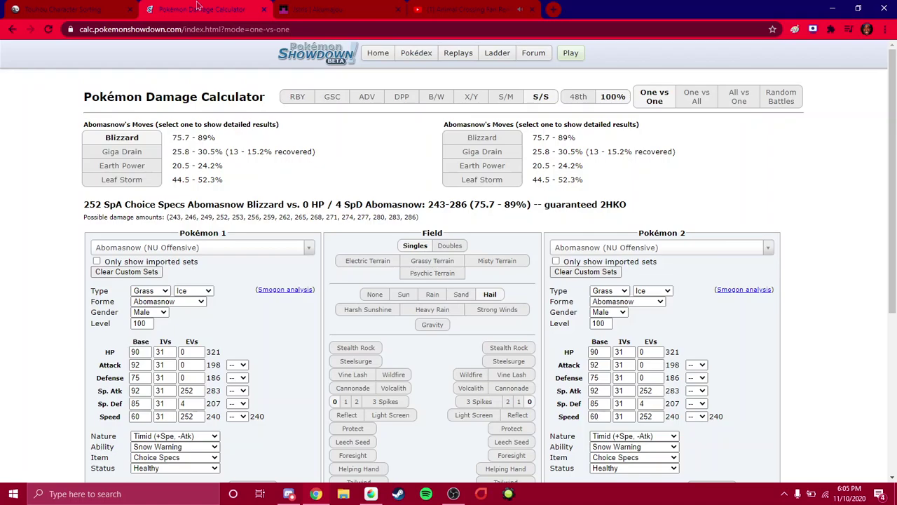
{"action": "scroll", "coordinate": [223, 95], "scroll_direction": "down", "scroll_amount": 4}
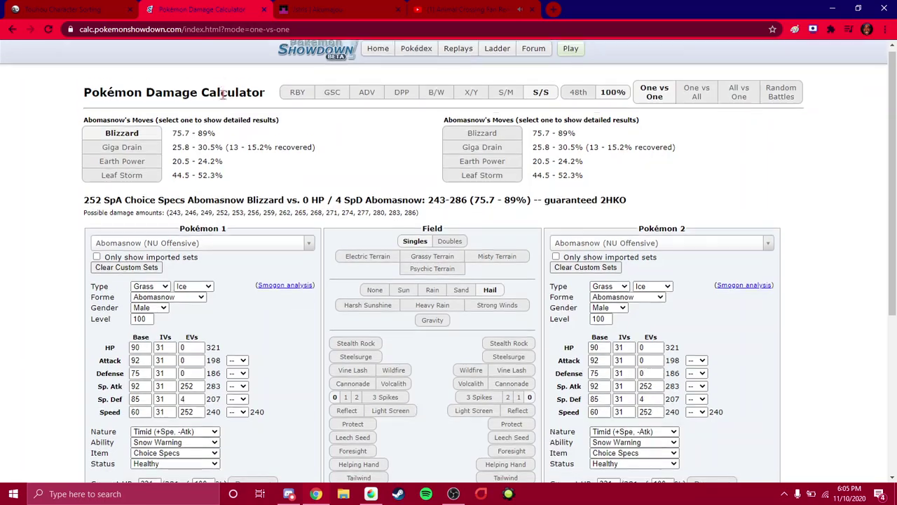
{"action": "scroll", "coordinate": [52, 142], "scroll_direction": "up", "scroll_amount": 4}
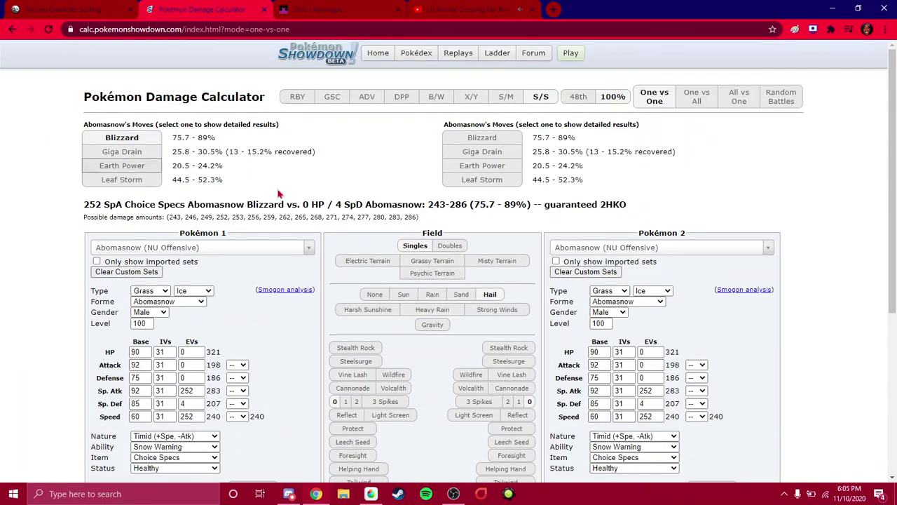
{"action": "scroll", "coordinate": [188, 165], "scroll_direction": "down", "scroll_amount": 3}
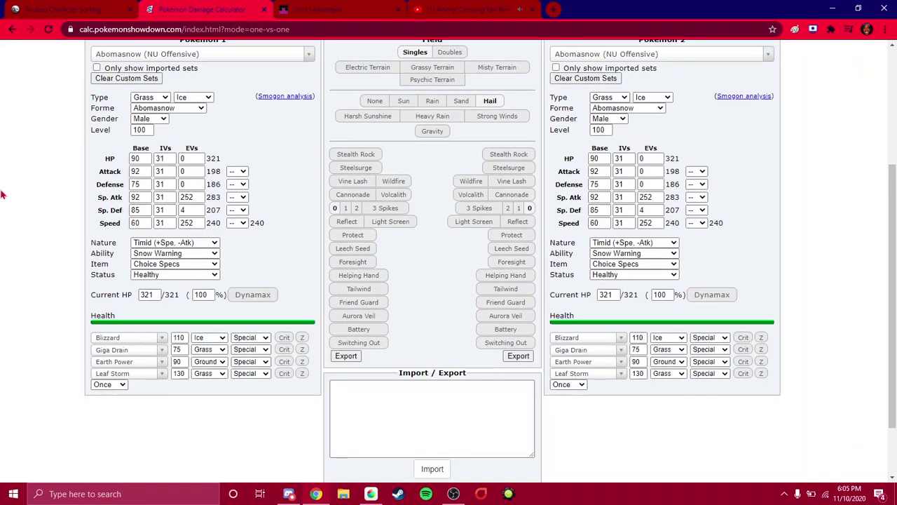
{"action": "scroll", "coordinate": [3, 200], "scroll_direction": "up", "scroll_amount": 3}
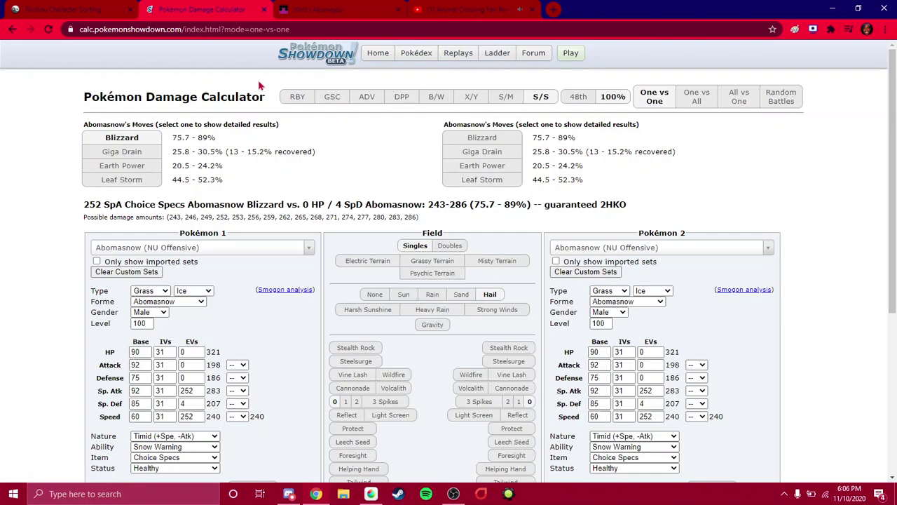
{"action": "scroll", "coordinate": [259, 85], "scroll_direction": "down", "scroll_amount": 1}
{"action": "scroll", "coordinate": [259, 85], "scroll_direction": "up", "scroll_amount": 1}
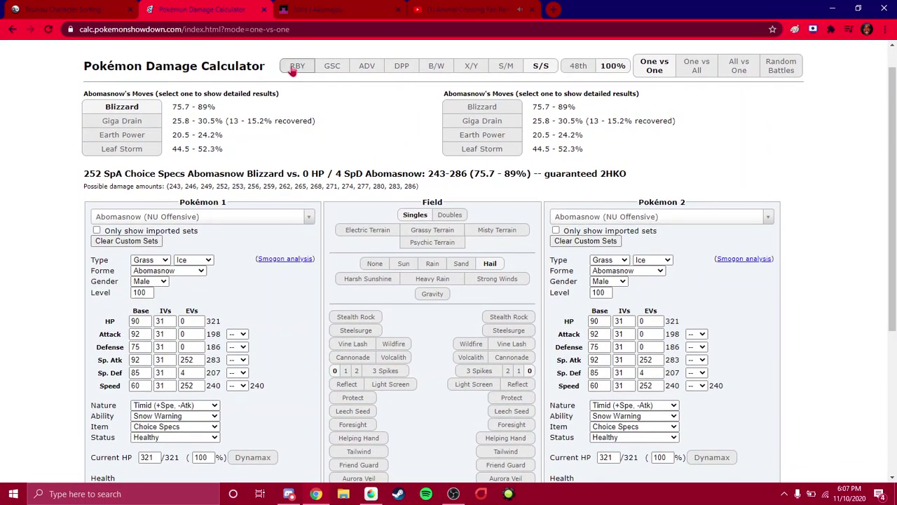
Step: View the calculator for the RBY, GSC, ADV and DPP generations and browse the DPP sets available for Pokémon 1
{"action": "left_click", "coordinate": [292, 70]}
{"action": "left_click", "coordinate": [329, 72]}
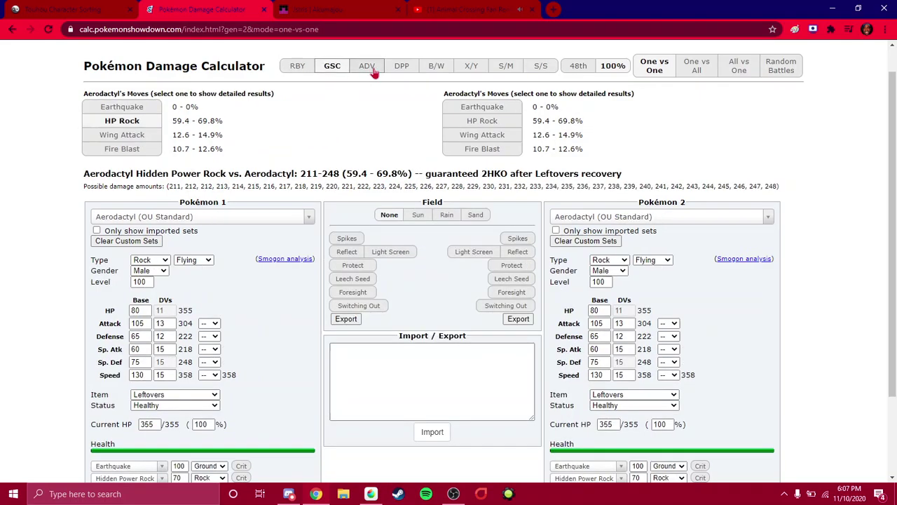
{"action": "left_click", "coordinate": [372, 72]}
{"action": "left_click", "coordinate": [402, 70]}
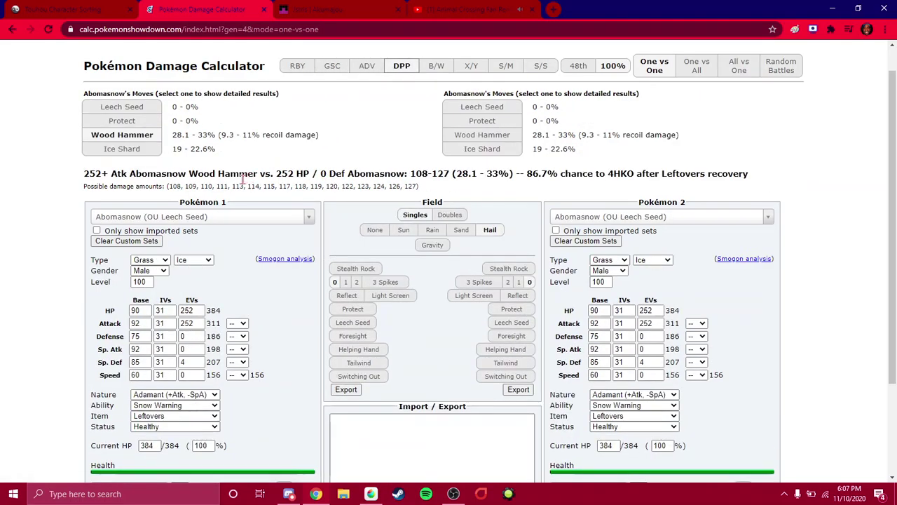
{"action": "left_click", "coordinate": [169, 217]}
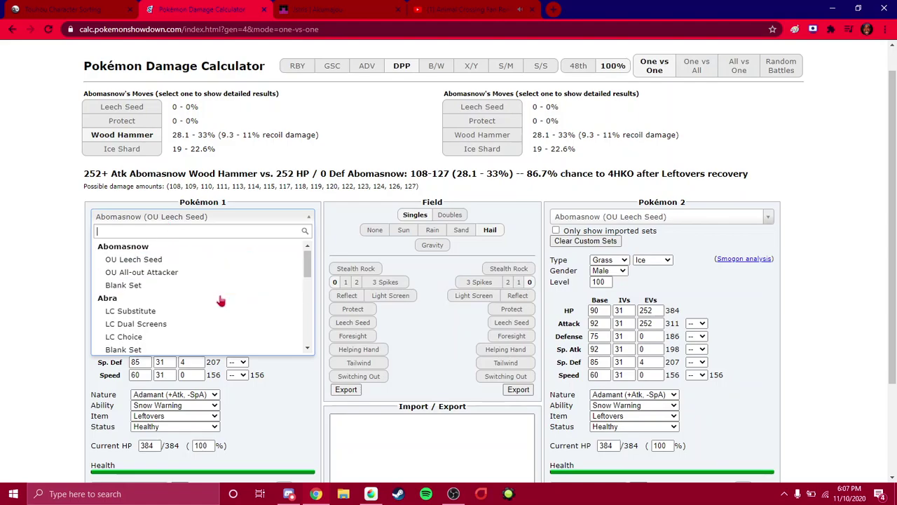
{"action": "scroll", "coordinate": [188, 294], "scroll_direction": "down", "scroll_amount": 10}
{"action": "left_click", "coordinate": [163, 213]}
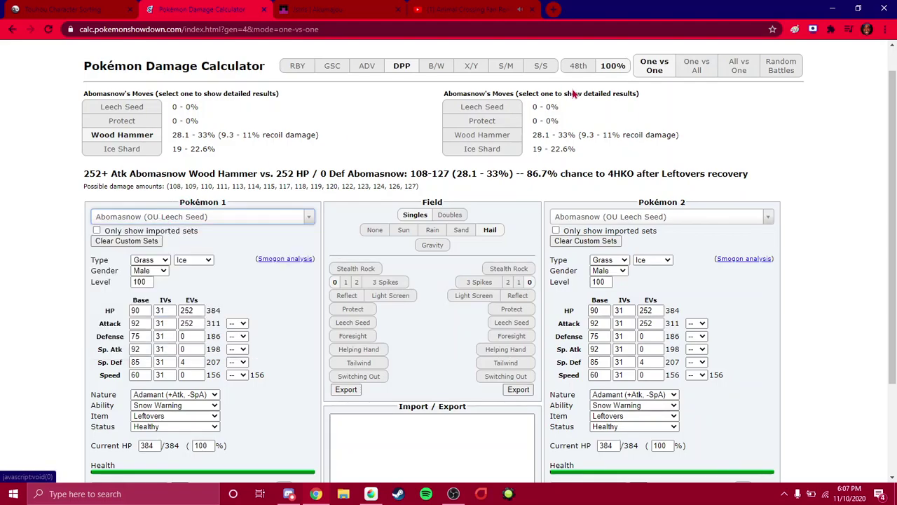
Step: View the calculator for the B/W, X/Y and S/M generations and return to S/S
{"action": "left_click", "coordinate": [441, 68]}
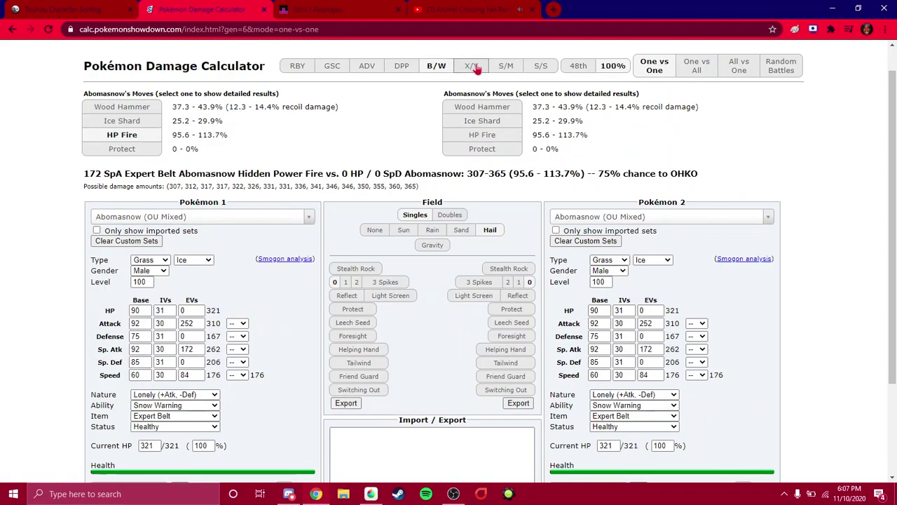
{"action": "left_click", "coordinate": [471, 66]}
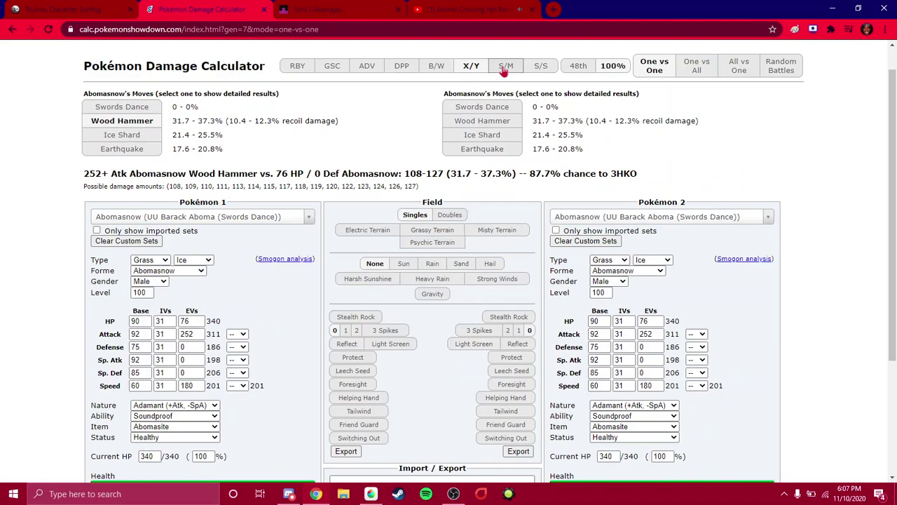
{"action": "left_click", "coordinate": [505, 69]}
{"action": "left_click", "coordinate": [534, 70]}
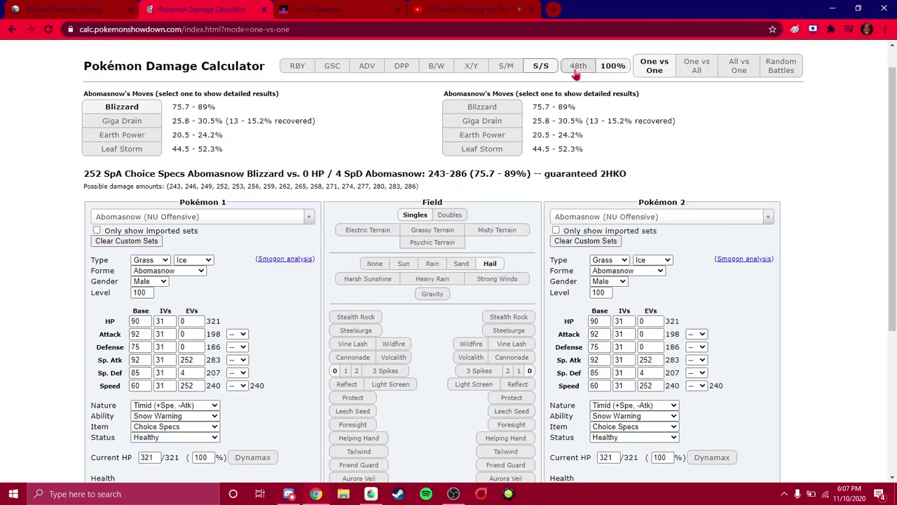
Step: Show the damage in 48ths with Pokémon 2's Blizzard selected, and return the results to 100% notation
{"action": "left_click", "coordinate": [575, 72]}
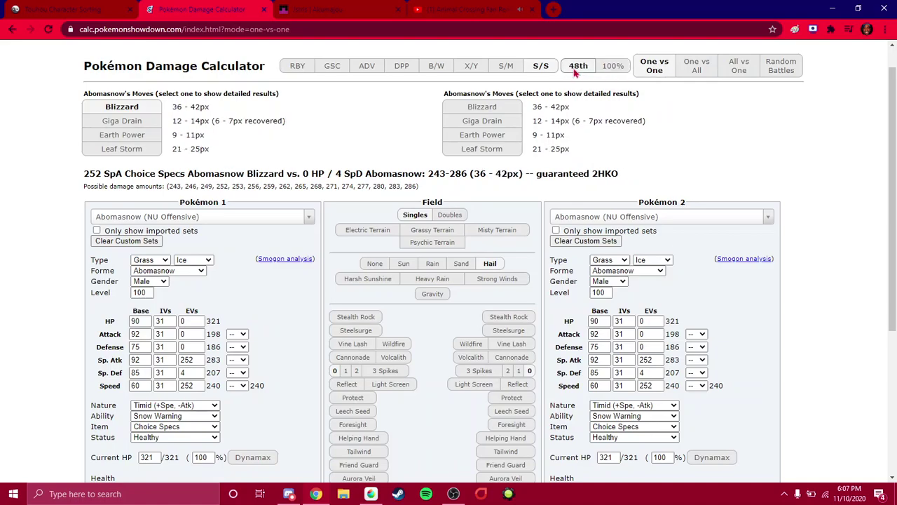
{"action": "left_click", "coordinate": [482, 109]}
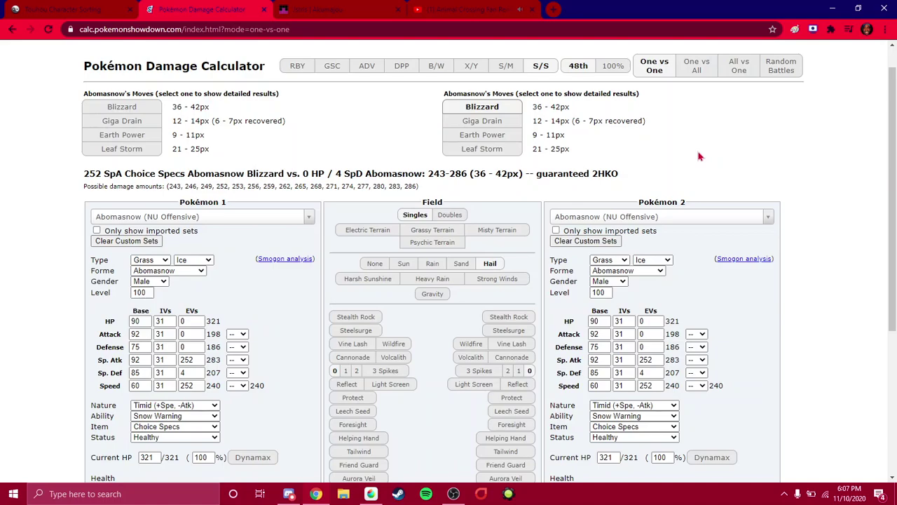
{"action": "left_click", "coordinate": [613, 70]}
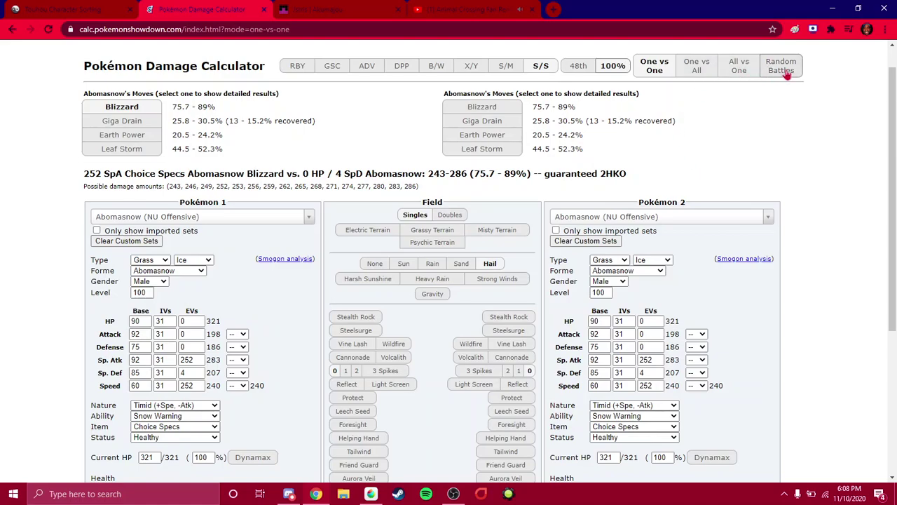
Step: Switch the calculator to Random Battles mode and look over its Pokémon and field settings
{"action": "left_click", "coordinate": [785, 73]}
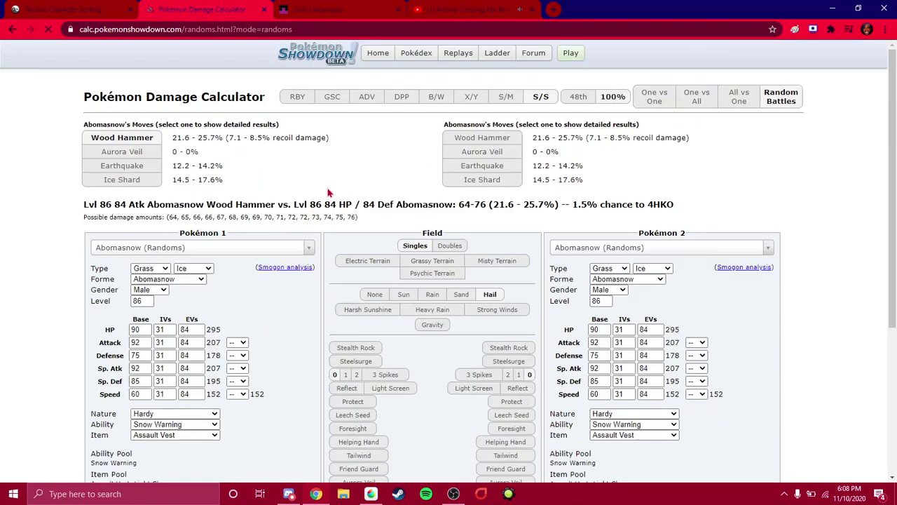
{"action": "scroll", "coordinate": [330, 193], "scroll_direction": "down", "scroll_amount": 3}
{"action": "scroll", "coordinate": [329, 193], "scroll_direction": "up", "scroll_amount": 2}
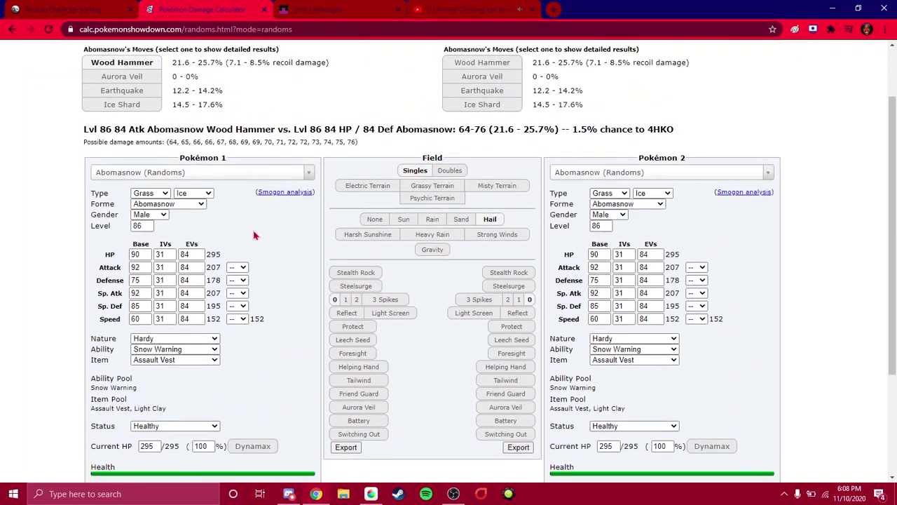
{"action": "scroll", "coordinate": [255, 236], "scroll_direction": "down", "scroll_amount": 3}
{"action": "scroll", "coordinate": [255, 236], "scroll_direction": "up", "scroll_amount": 2}
Step: Browse the random-battle Pokémon available for Pokémon 1 and look over Abomasnow's ability, item and move pools
{"action": "left_click", "coordinate": [182, 137]}
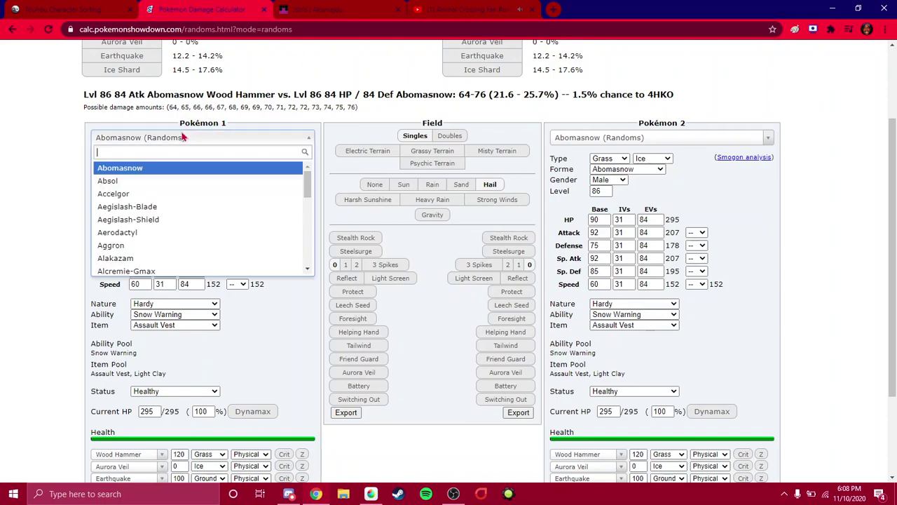
{"action": "scroll", "coordinate": [180, 180], "scroll_direction": "down", "scroll_amount": 10}
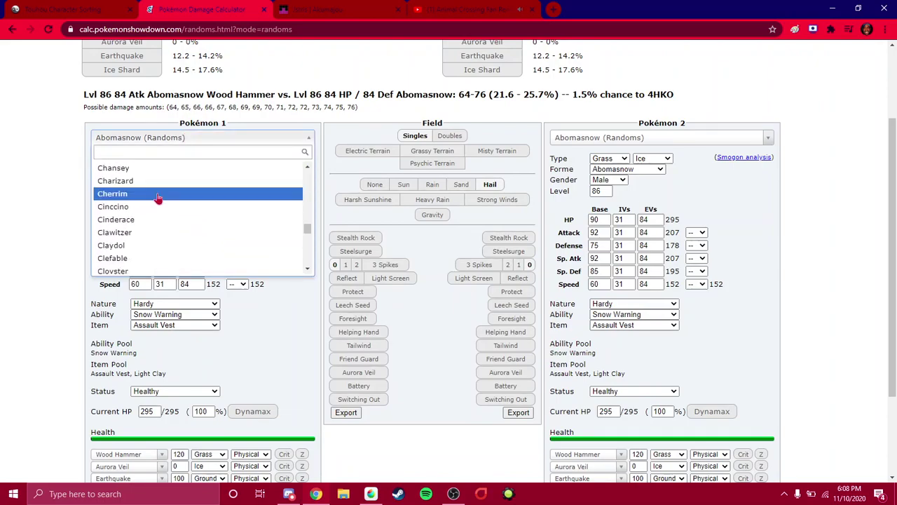
{"action": "scroll", "coordinate": [154, 203], "scroll_direction": "down", "scroll_amount": 20}
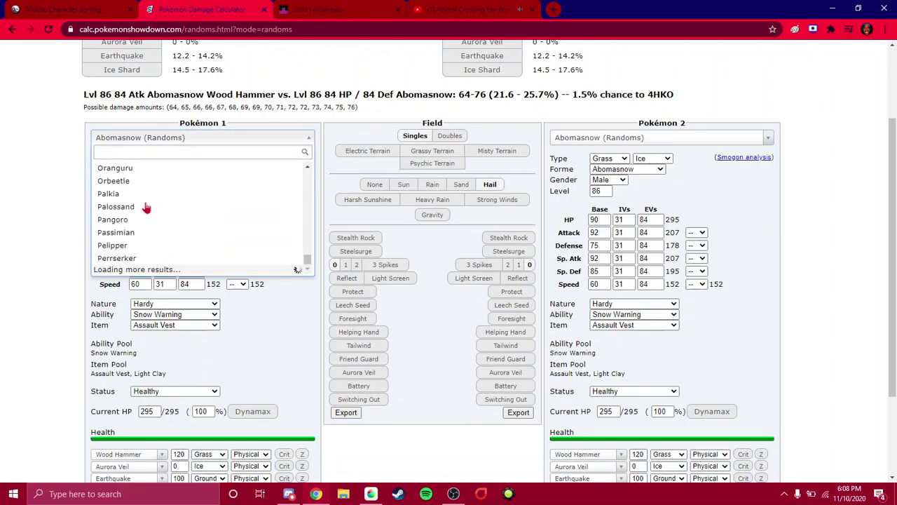
{"action": "left_click", "coordinate": [159, 370]}
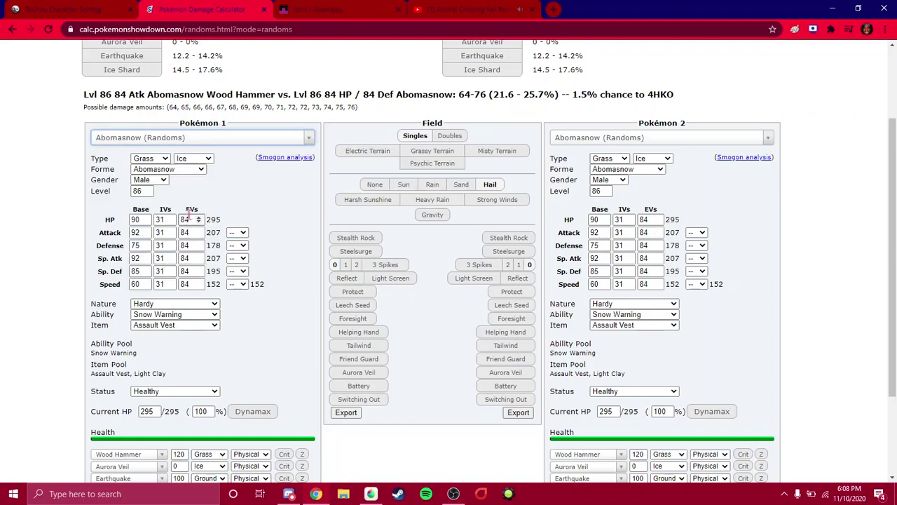
{"action": "scroll", "coordinate": [276, 389], "scroll_direction": "down", "scroll_amount": 3}
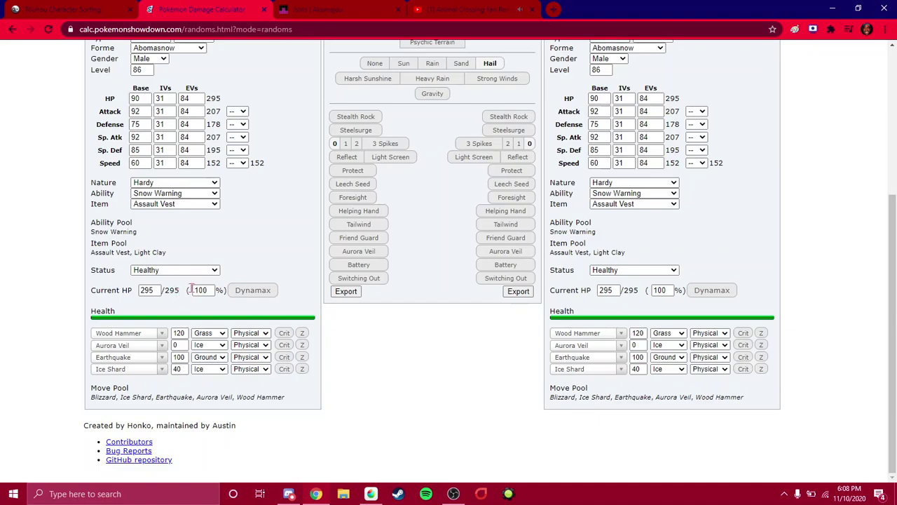
{"action": "scroll", "coordinate": [191, 290], "scroll_direction": "up", "scroll_amount": 4}
Step: Set Pokémon 1 to Scyther and review its random-battle stats, items and moves
{"action": "left_click", "coordinate": [134, 249]}
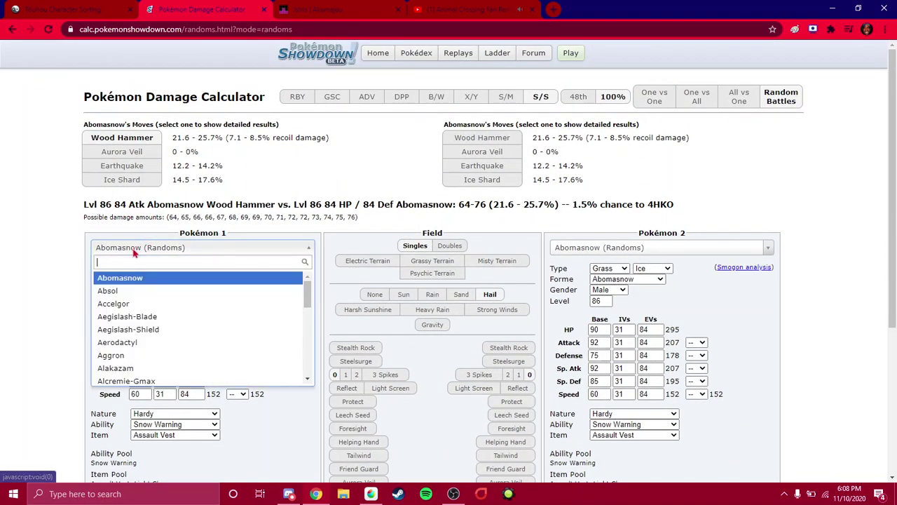
{"action": "type", "text": "scy"}
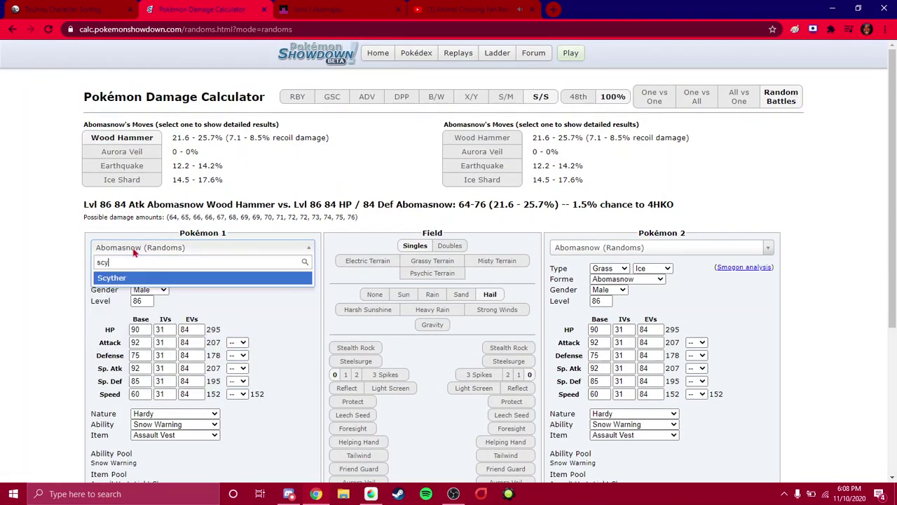
{"action": "key", "text": "Return"}
{"action": "scroll", "coordinate": [281, 335], "scroll_direction": "down", "scroll_amount": 2}
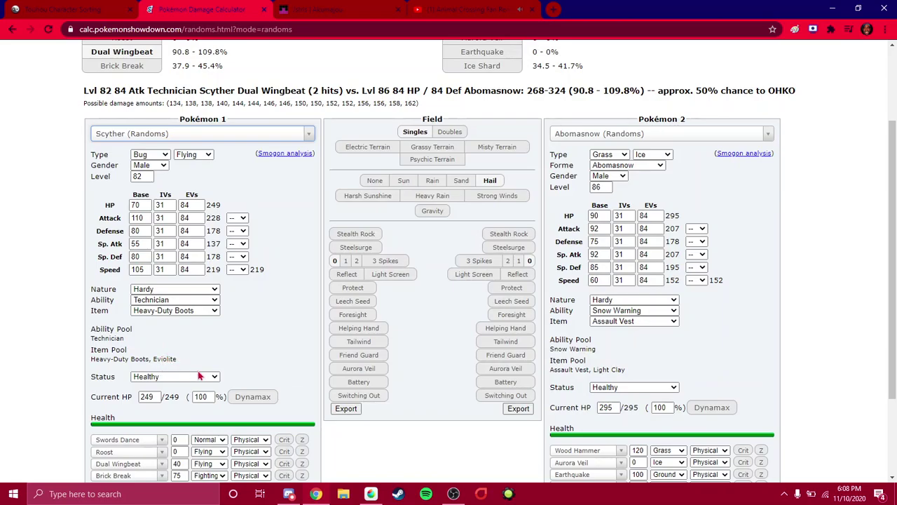
{"action": "scroll", "coordinate": [198, 376], "scroll_direction": "down", "scroll_amount": 3}
{"action": "scroll", "coordinate": [665, 228], "scroll_direction": "up", "scroll_amount": 5}
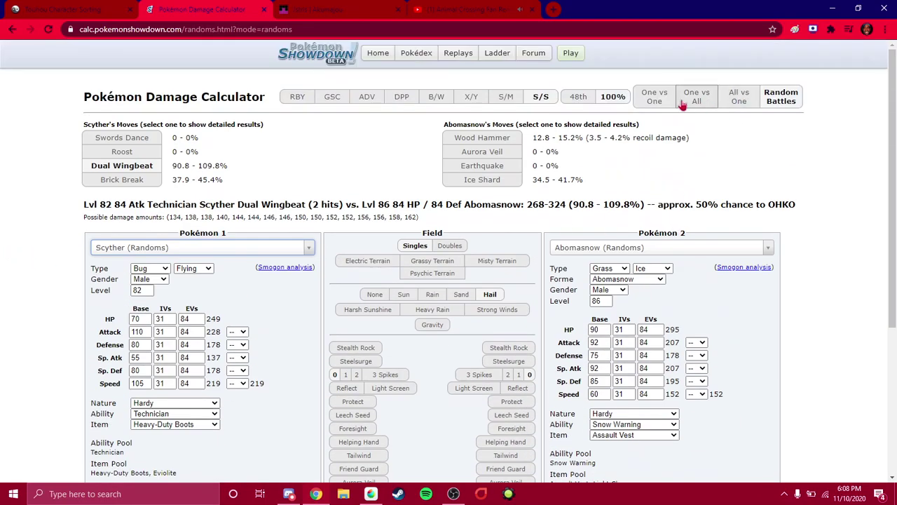
Step: Return to One vs One mode and show detailed results for Pokémon 1's Giga Drain, Earth Power and Leaf Storm
{"action": "left_click", "coordinate": [655, 102]}
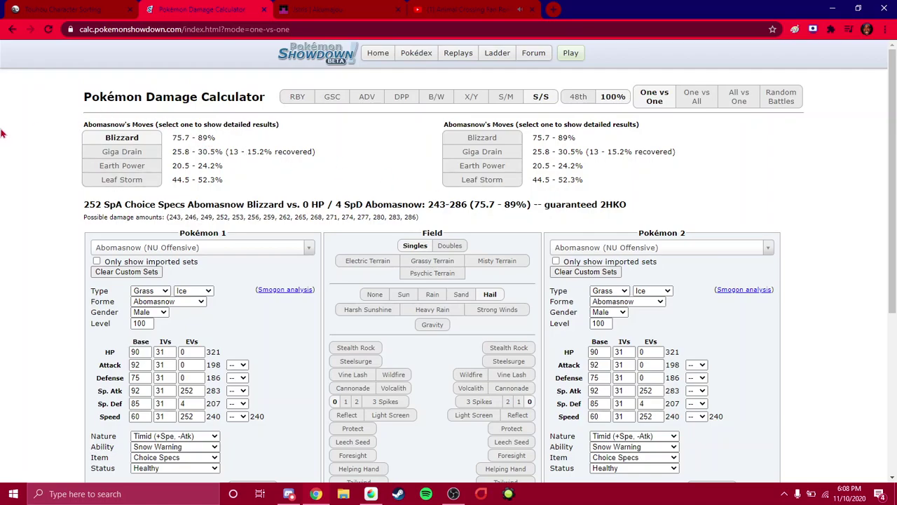
{"action": "scroll", "coordinate": [100, 121], "scroll_direction": "down", "scroll_amount": 2}
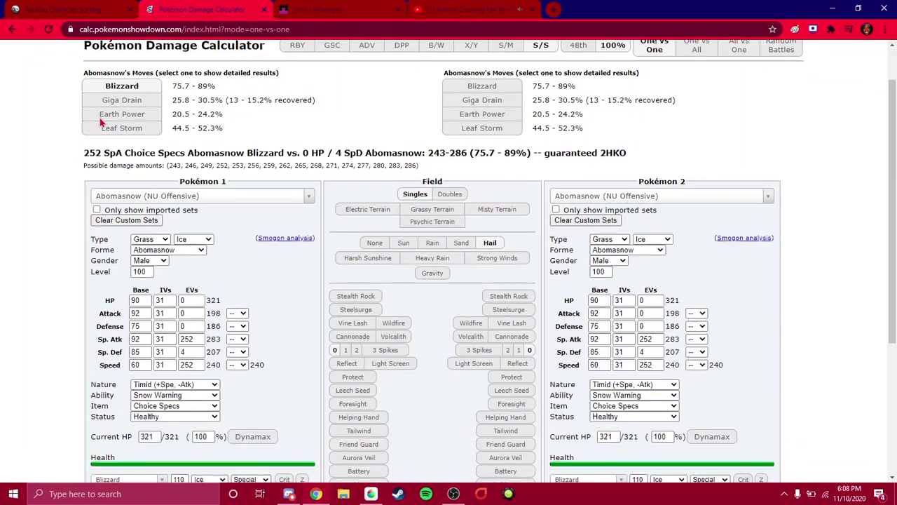
{"action": "scroll", "coordinate": [100, 122], "scroll_direction": "down", "scroll_amount": 1}
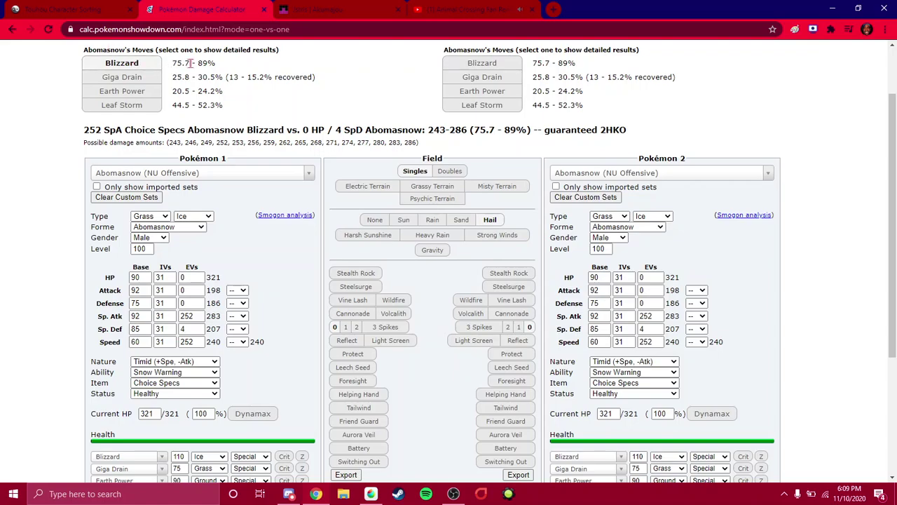
{"action": "left_click", "coordinate": [122, 77]}
{"action": "left_click", "coordinate": [122, 91]}
{"action": "left_click", "coordinate": [122, 105]}
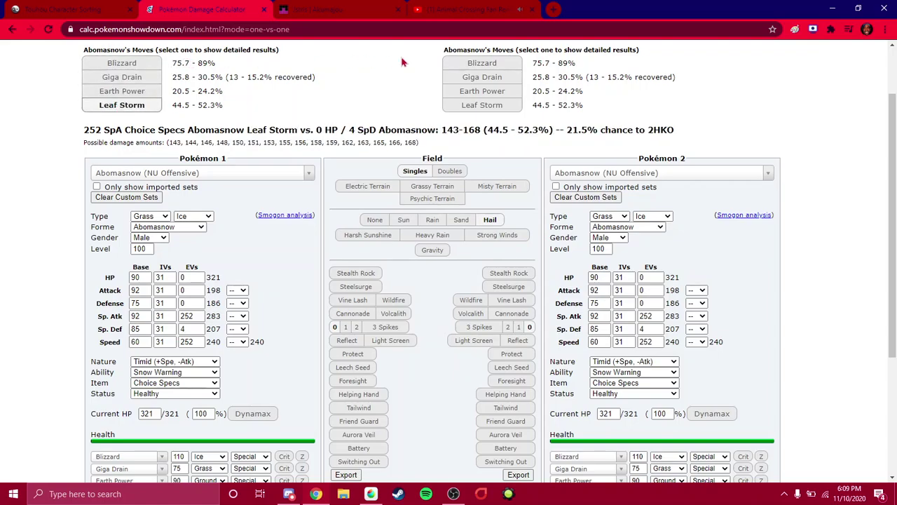
Step: Browse Pokémon 1's available sets and view the detailed results of Blizzard, Giga Drain, Earth Power and Leaf Storm in turn
{"action": "left_click", "coordinate": [164, 173]}
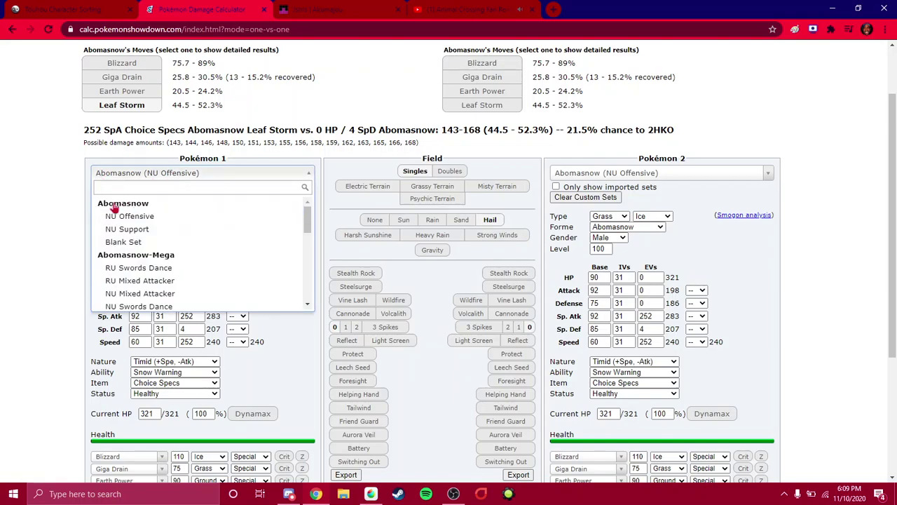
{"action": "left_click", "coordinate": [196, 178]}
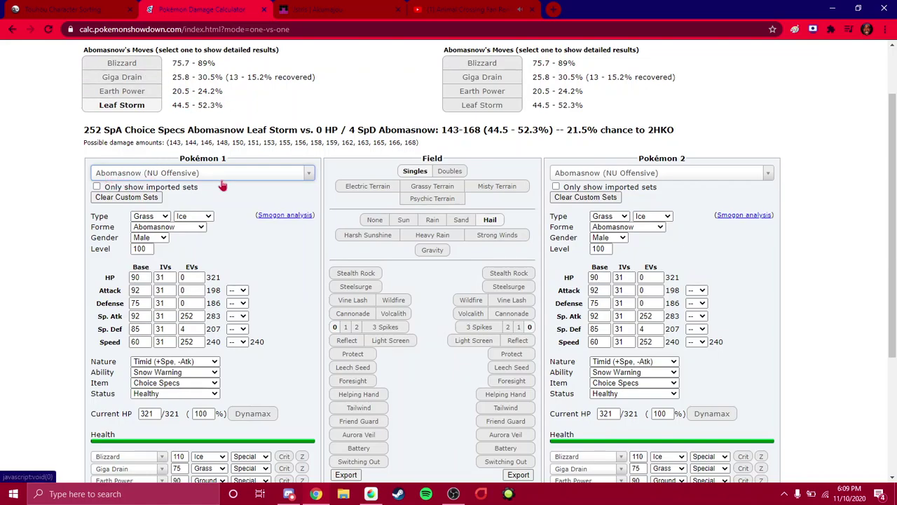
{"action": "scroll", "coordinate": [109, 65], "scroll_direction": "up", "scroll_amount": 1}
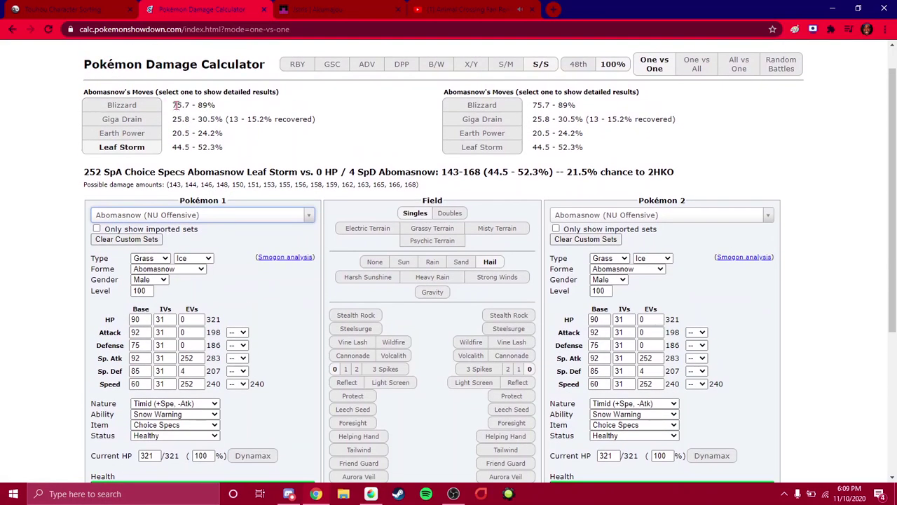
{"action": "left_click", "coordinate": [132, 107]}
{"action": "left_click", "coordinate": [129, 120]}
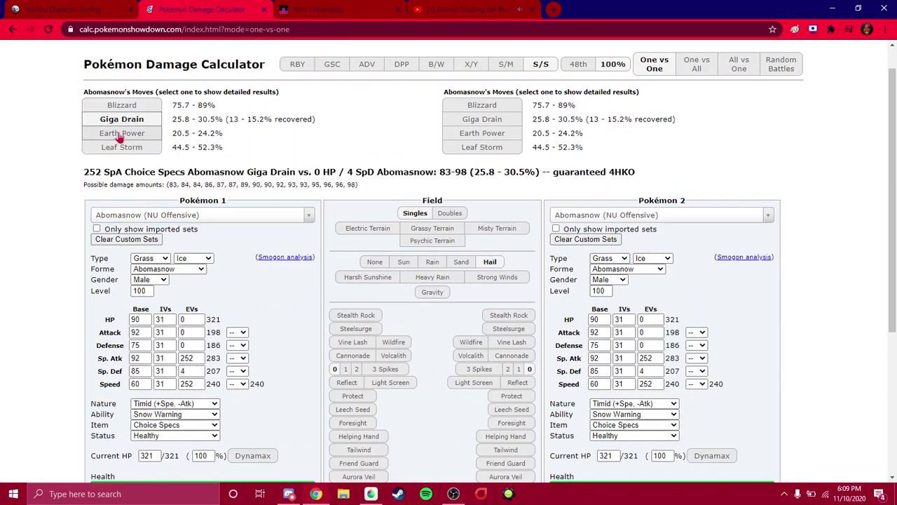
{"action": "left_click", "coordinate": [123, 133]}
{"action": "left_click", "coordinate": [122, 147]}
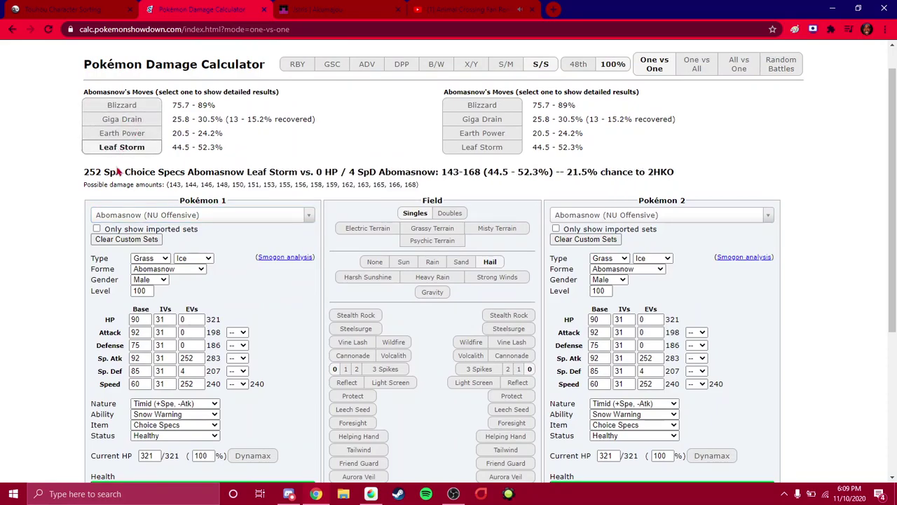
Step: Highlight the attacker's part of the Leaf Storm description, and show Pokémon 1's detailed Blizzard result
{"action": "left_click_drag", "start_coordinate": [82, 172], "coordinate": [210, 172]}
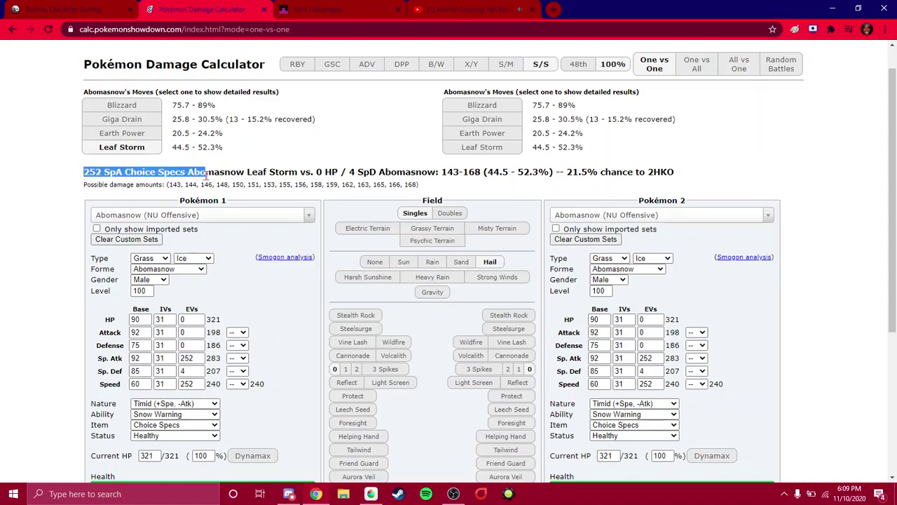
{"action": "left_click", "coordinate": [211, 173]}
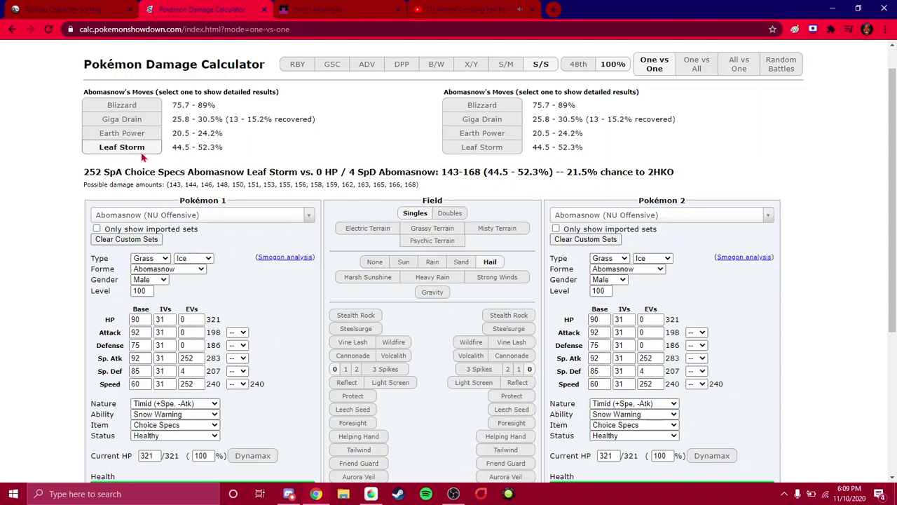
{"action": "left_click", "coordinate": [115, 106]}
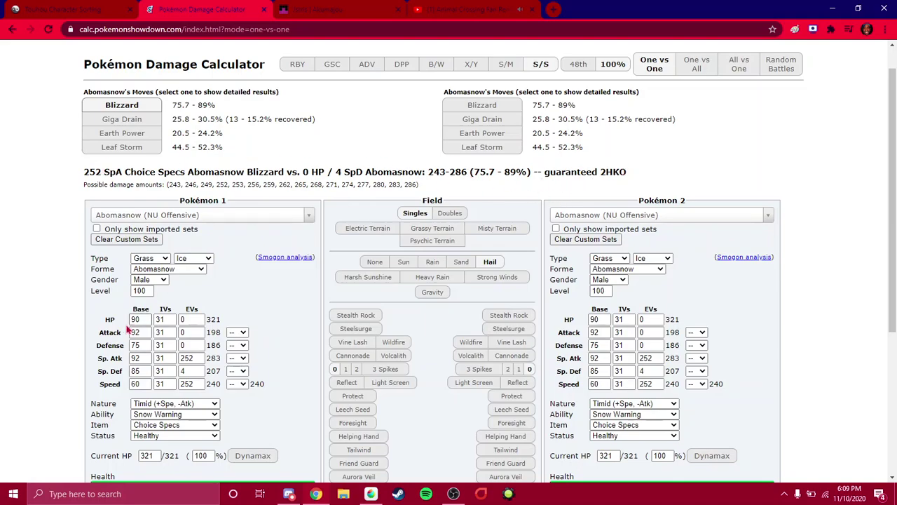
{"action": "double_click", "coordinate": [643, 370]}
{"action": "left_click", "coordinate": [249, 296]}
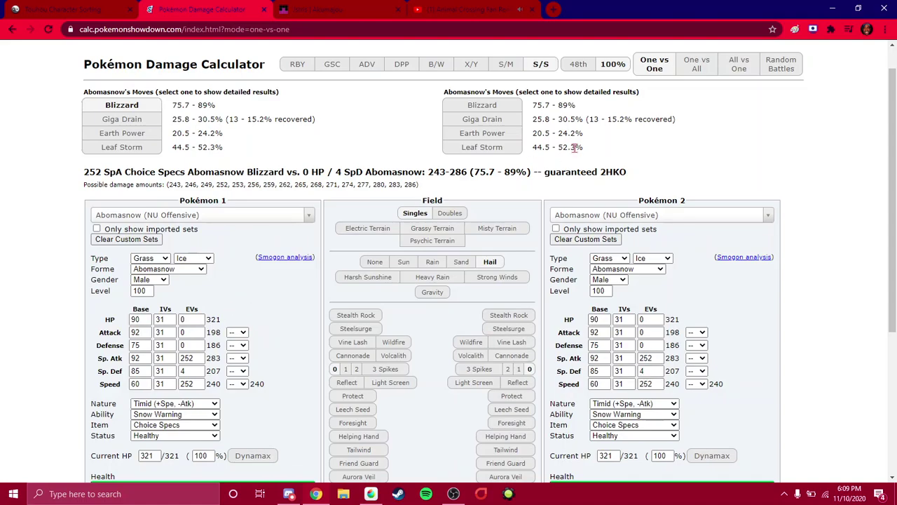
Step: View the detailed results of Pokémon 2's moves, ending on Leaf Storm, and highlight its damage percentage range
{"action": "left_click", "coordinate": [481, 120]}
{"action": "left_click", "coordinate": [485, 133]}
{"action": "left_click", "coordinate": [488, 150]}
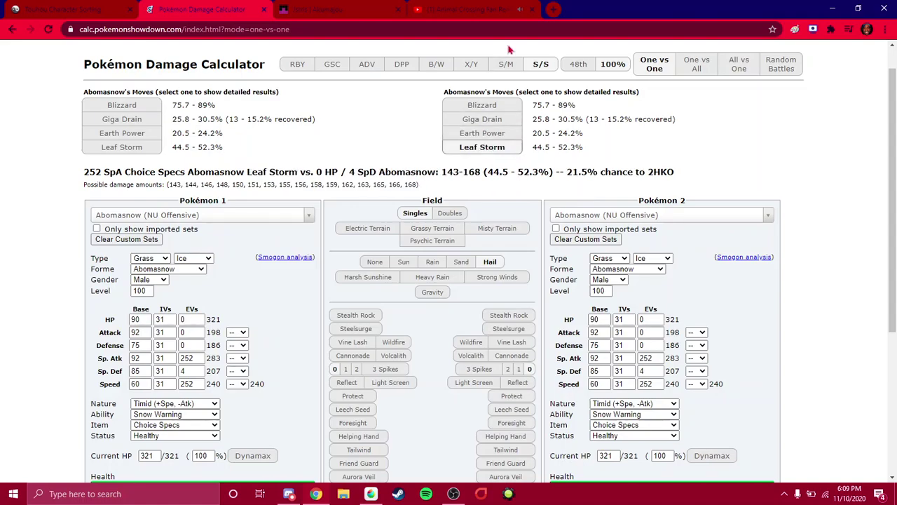
{"action": "left_click", "coordinate": [480, 106]}
{"action": "left_click_drag", "start_coordinate": [486, 134], "coordinate": [481, 140]}
{"action": "left_click", "coordinate": [484, 147]}
{"action": "left_click_drag", "start_coordinate": [485, 172], "coordinate": [547, 175]}
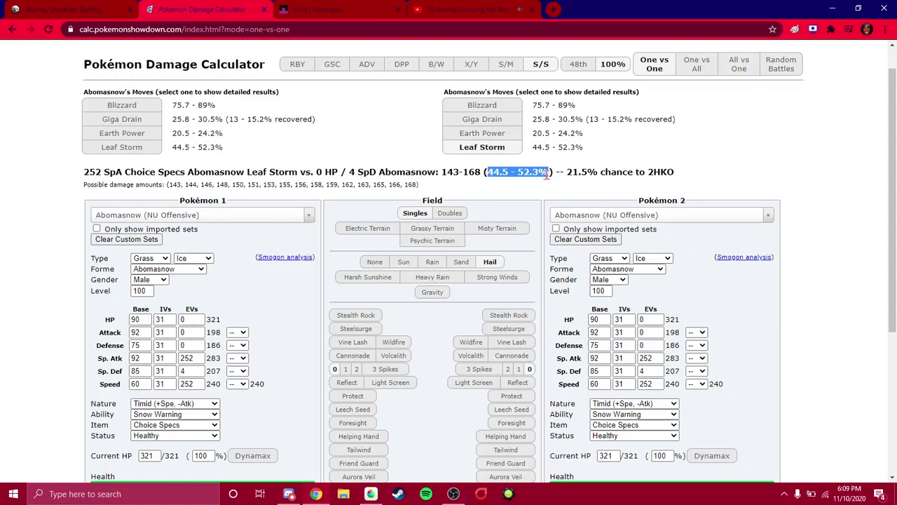
{"action": "left_click", "coordinate": [537, 190]}
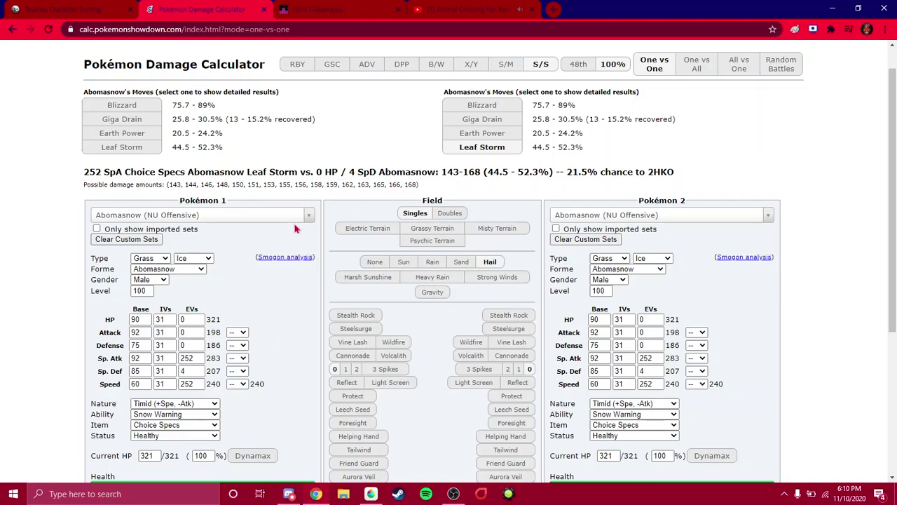
Step: Search Pokémon 1's available sets for "dragonit" and "nag", and close the list without choosing a set
{"action": "scroll", "coordinate": [168, 160], "scroll_direction": "down", "scroll_amount": 3}
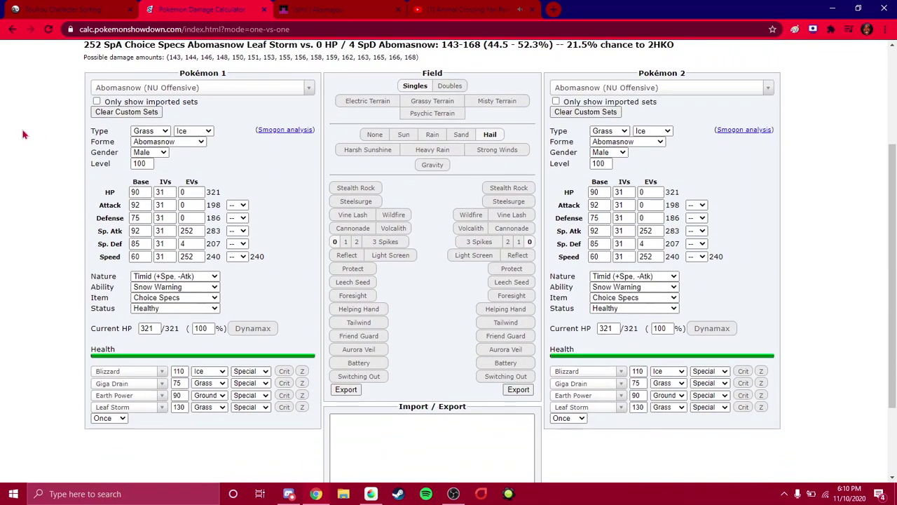
{"action": "scroll", "coordinate": [24, 136], "scroll_direction": "down", "scroll_amount": 1}
{"action": "scroll", "coordinate": [24, 136], "scroll_direction": "up", "scroll_amount": 1}
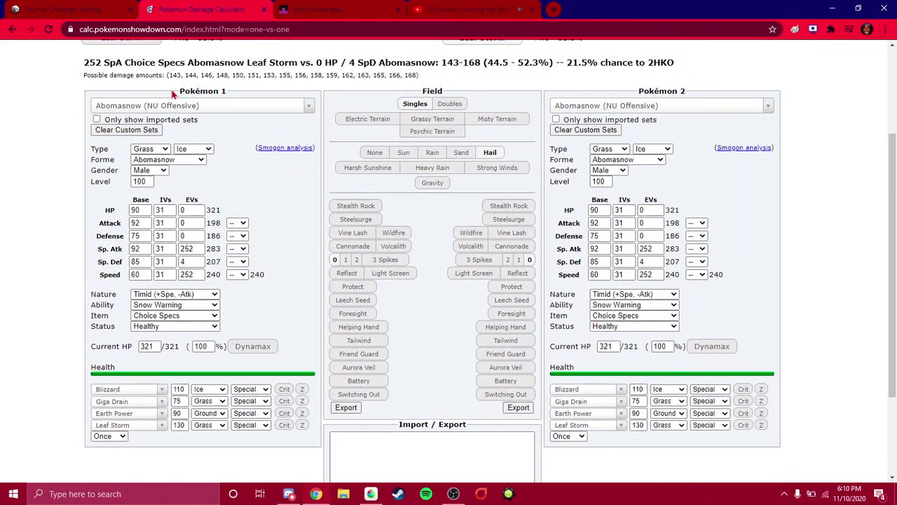
{"action": "left_click", "coordinate": [162, 109]}
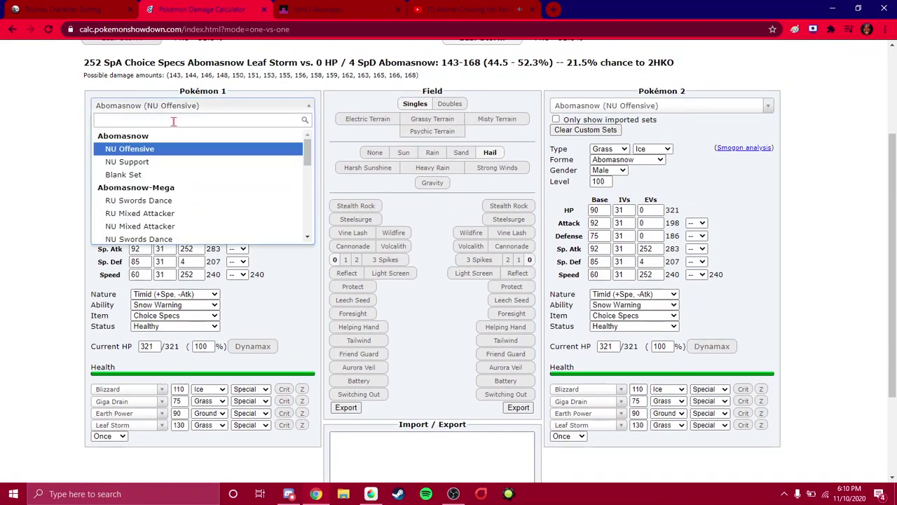
{"action": "type", "text": "drago"}
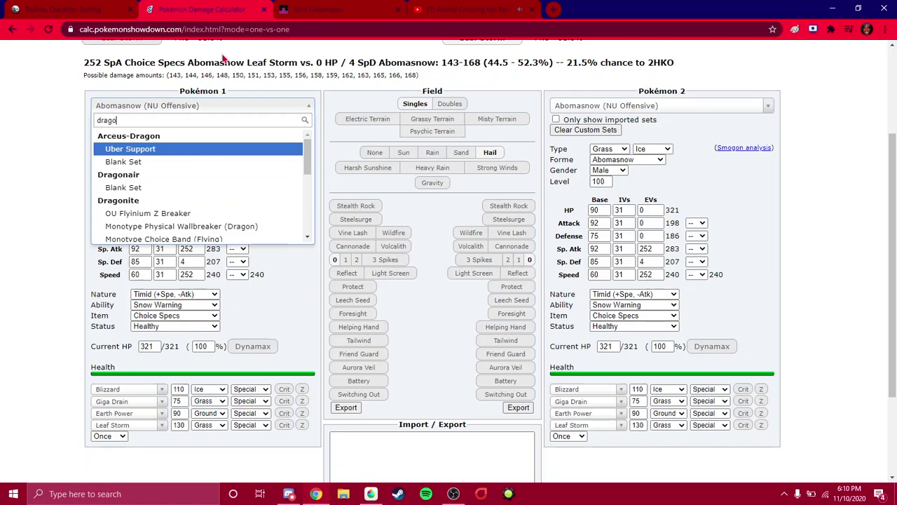
{"action": "type", "text": "nit"}
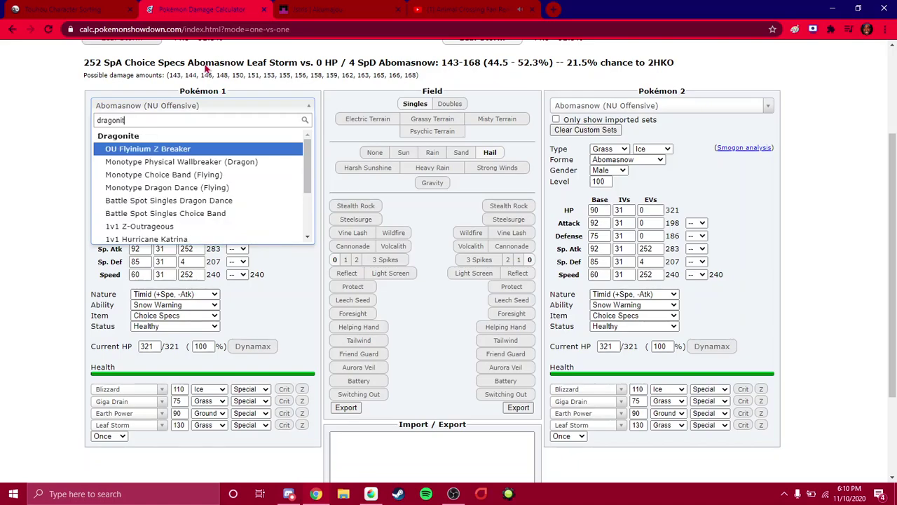
{"action": "key", "text": "ctrl+a"}
{"action": "key", "text": "BackSpace"}
{"action": "type", "text": "nag"}
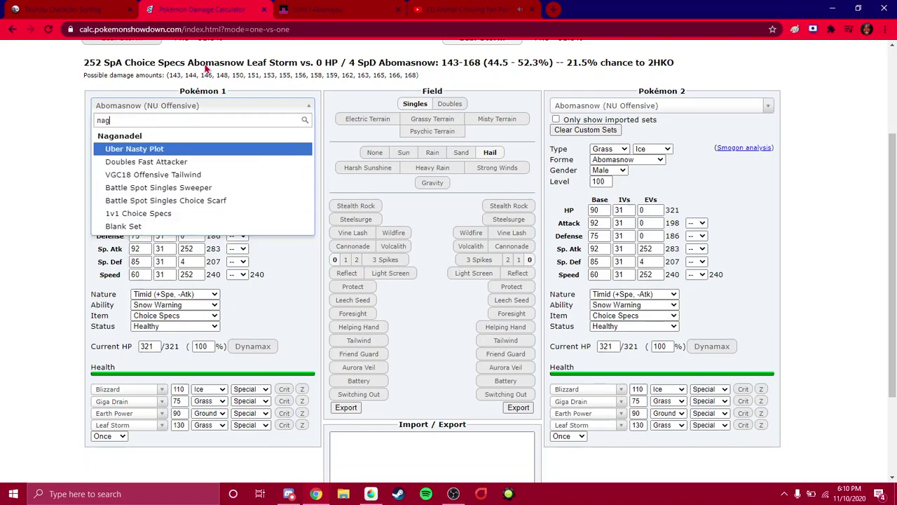
{"action": "key", "text": "ctrl+a"}
{"action": "key", "text": "BackSpace"}
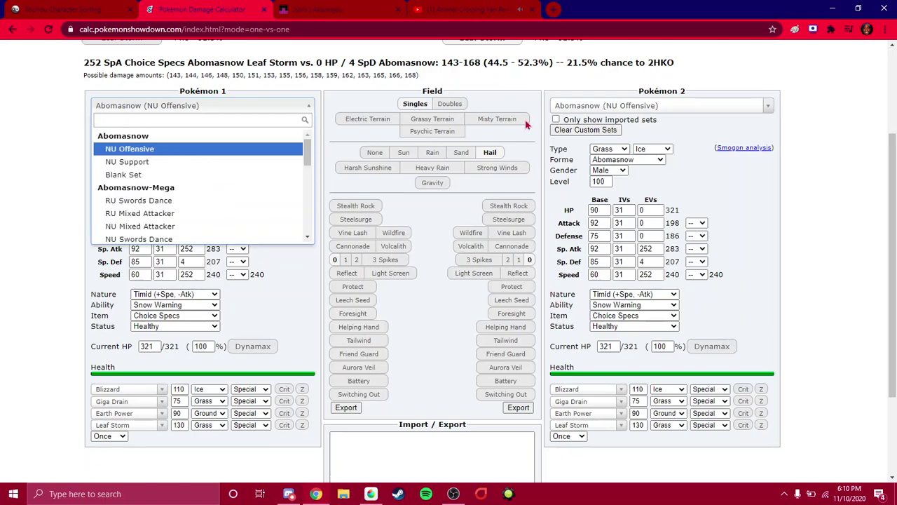
{"action": "key", "text": "Escape"}
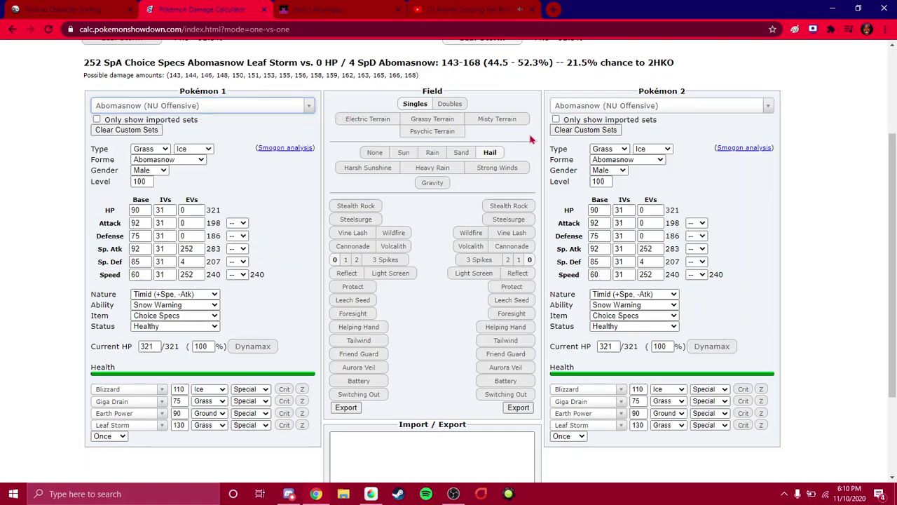
Step: Set Pokémon 1 to Dragonite with the Blank Set
{"action": "left_click", "coordinate": [186, 107]}
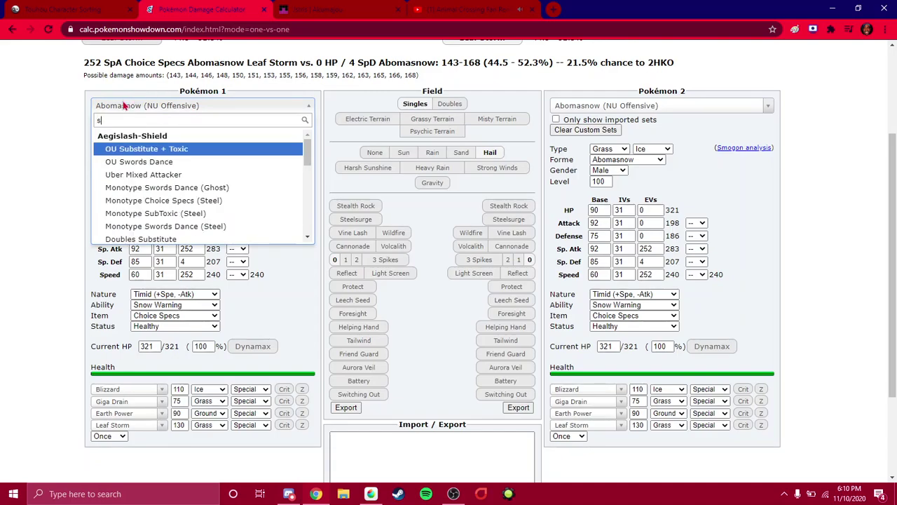
{"action": "type", "text": "drao"}
{"action": "key", "text": "BackSpace"}
{"action": "type", "text": "gonite"}
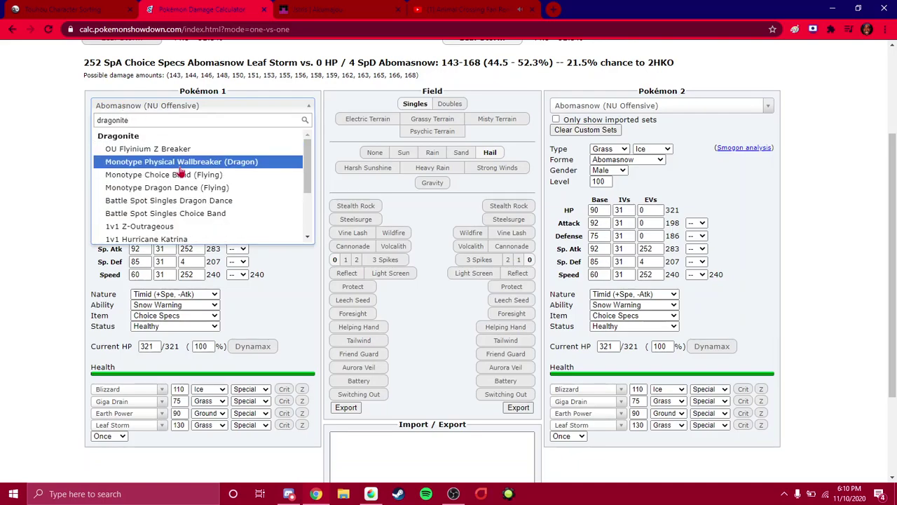
{"action": "scroll", "coordinate": [180, 171], "scroll_direction": "down", "scroll_amount": 3}
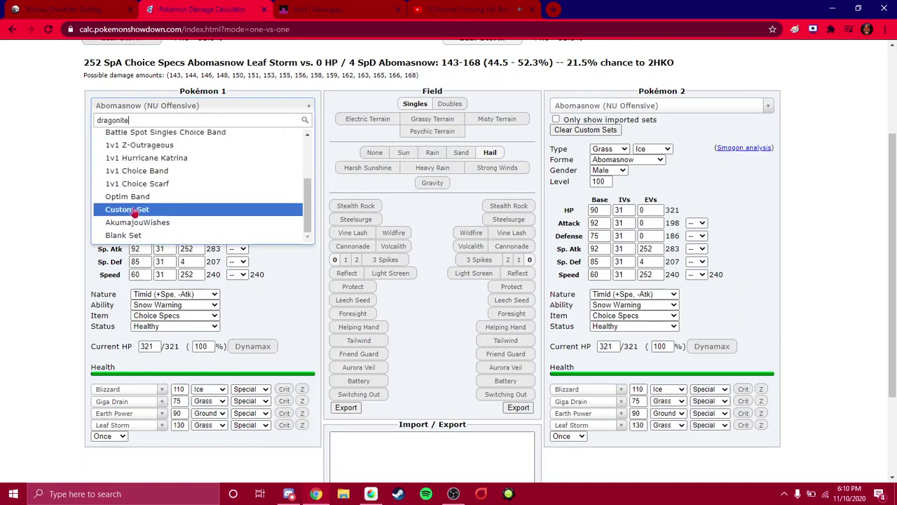
{"action": "left_click", "coordinate": [135, 236]}
{"action": "scroll", "coordinate": [175, 260], "scroll_direction": "up", "scroll_amount": 3}
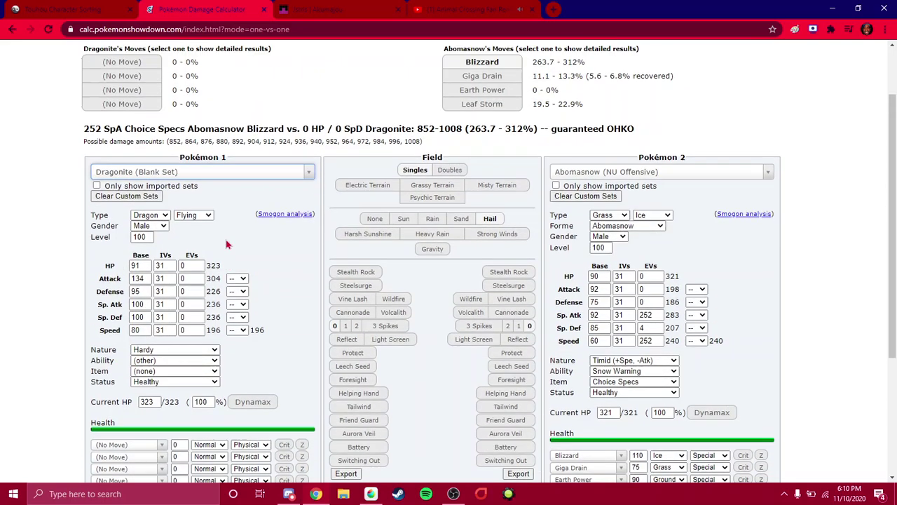
Step: Look over Dragonite's blank stats and moves, restrict Pokémon 1 to imported sets only, and browse those sets
{"action": "scroll", "coordinate": [215, 282], "scroll_direction": "down", "scroll_amount": 2}
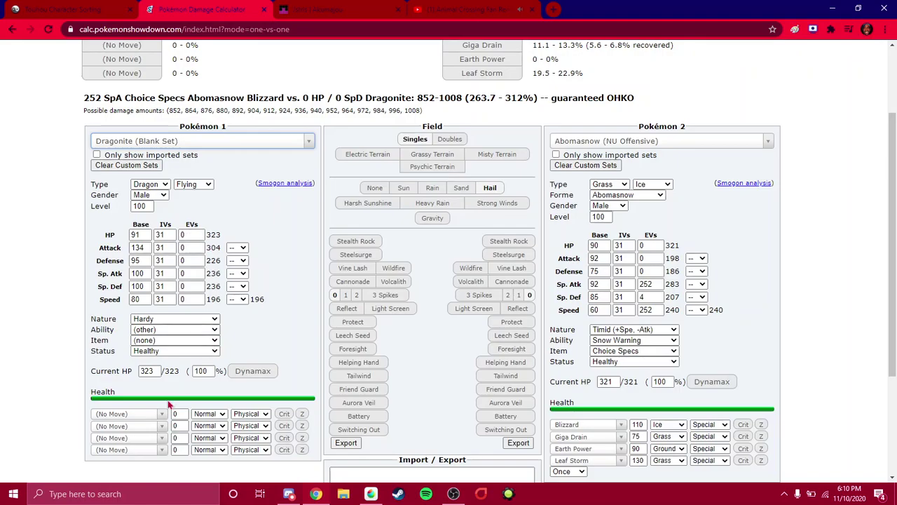
{"action": "scroll", "coordinate": [295, 357], "scroll_direction": "up", "scroll_amount": 2}
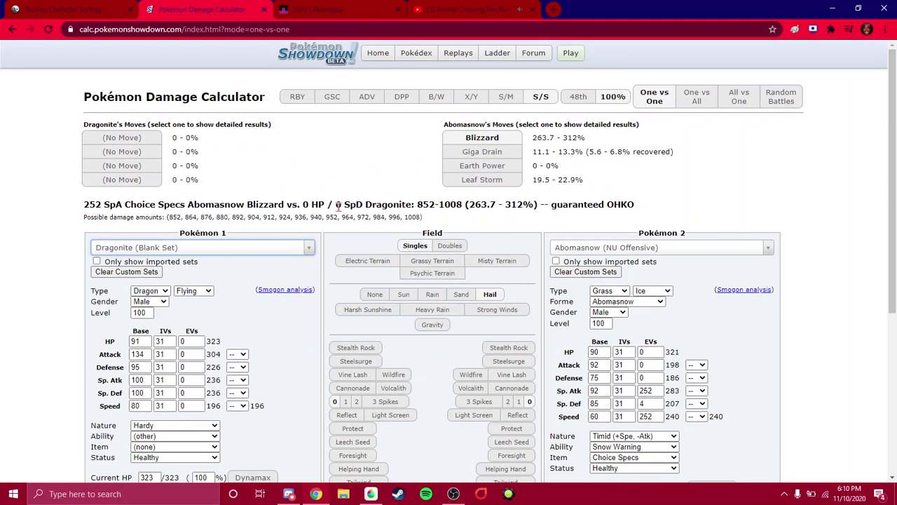
{"action": "scroll", "coordinate": [210, 203], "scroll_direction": "down", "scroll_amount": 2}
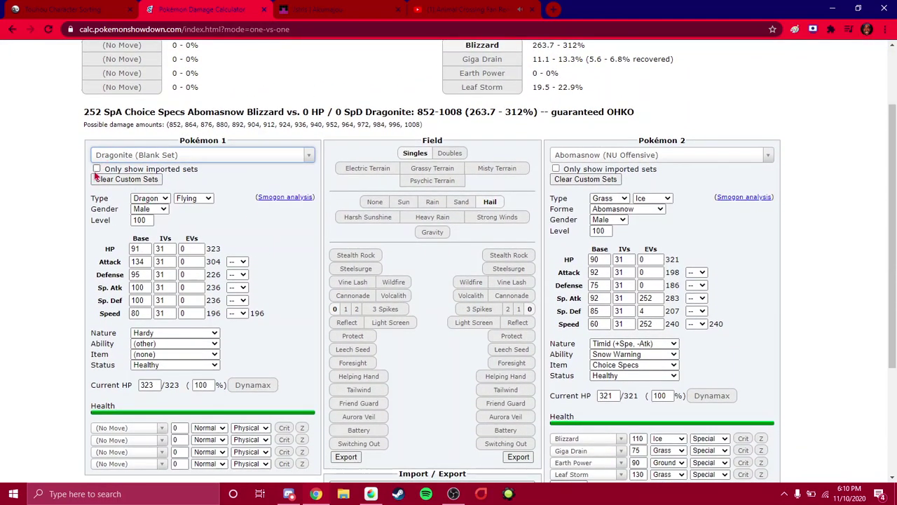
{"action": "scroll", "coordinate": [308, 205], "scroll_direction": "down", "scroll_amount": 2}
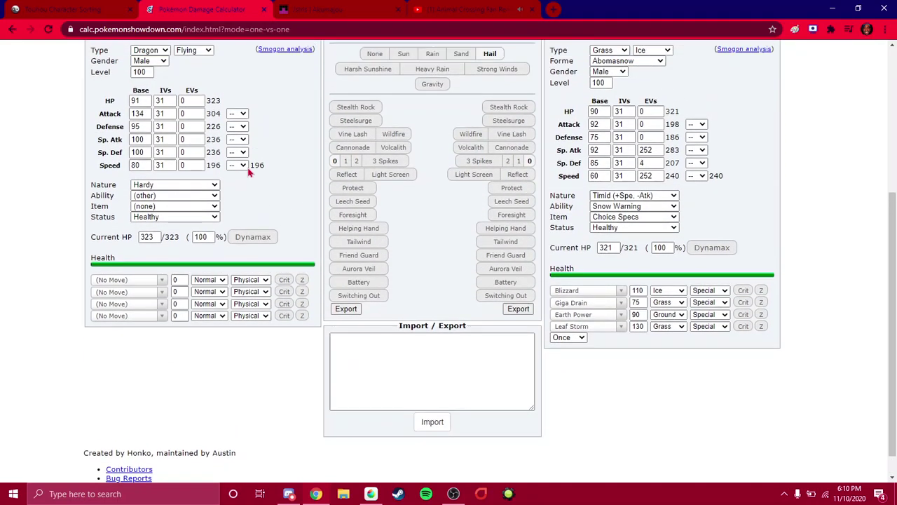
{"action": "scroll", "coordinate": [249, 172], "scroll_direction": "up", "scroll_amount": 2}
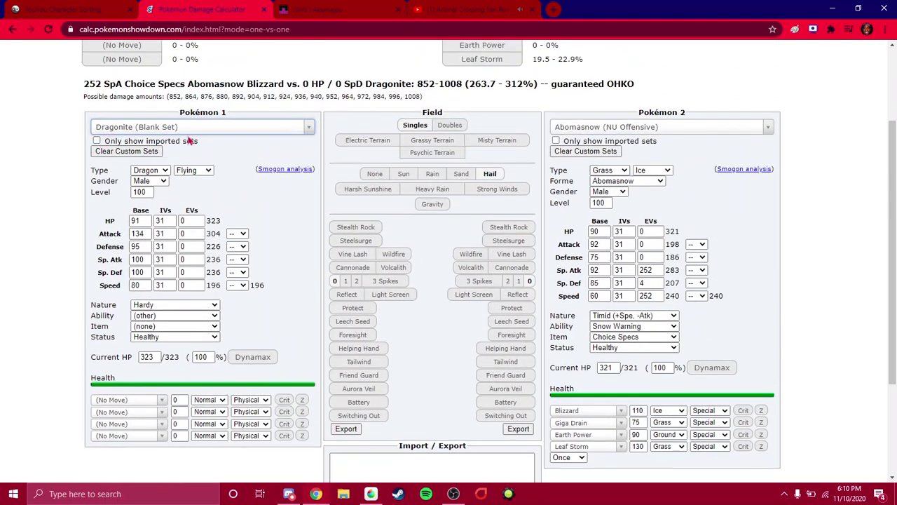
{"action": "left_click", "coordinate": [97, 140]}
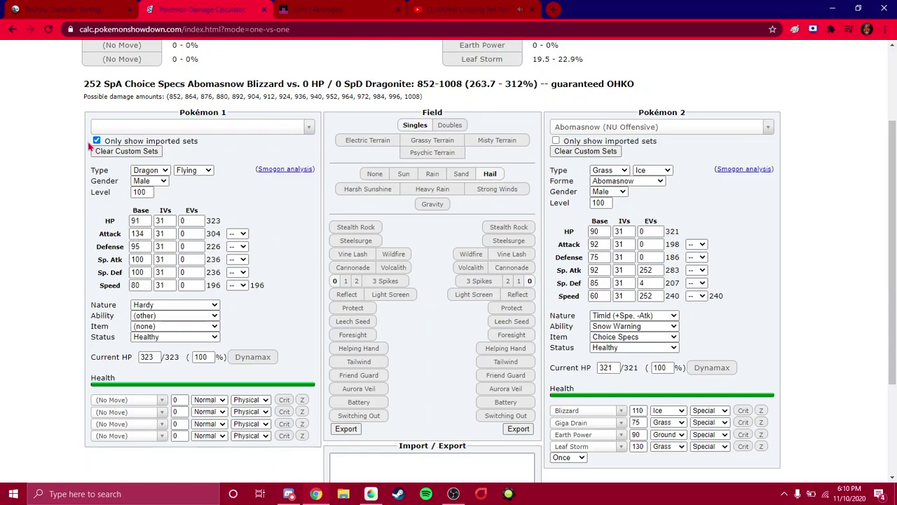
{"action": "left_click", "coordinate": [150, 128]}
{"action": "scroll", "coordinate": [205, 204], "scroll_direction": "down", "scroll_amount": 1}
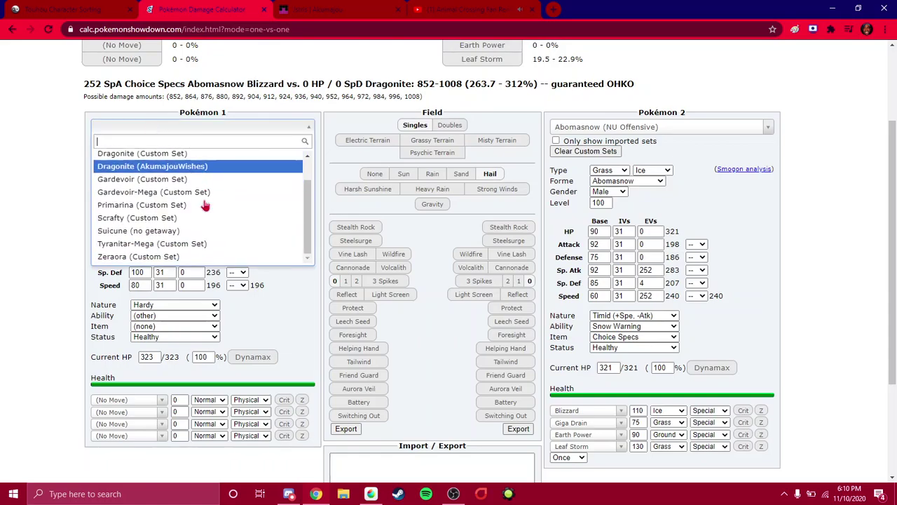
{"action": "scroll", "coordinate": [205, 204], "scroll_direction": "up", "scroll_amount": 1}
{"action": "scroll", "coordinate": [211, 203], "scroll_direction": "down", "scroll_amount": 1}
{"action": "left_click", "coordinate": [191, 129]}
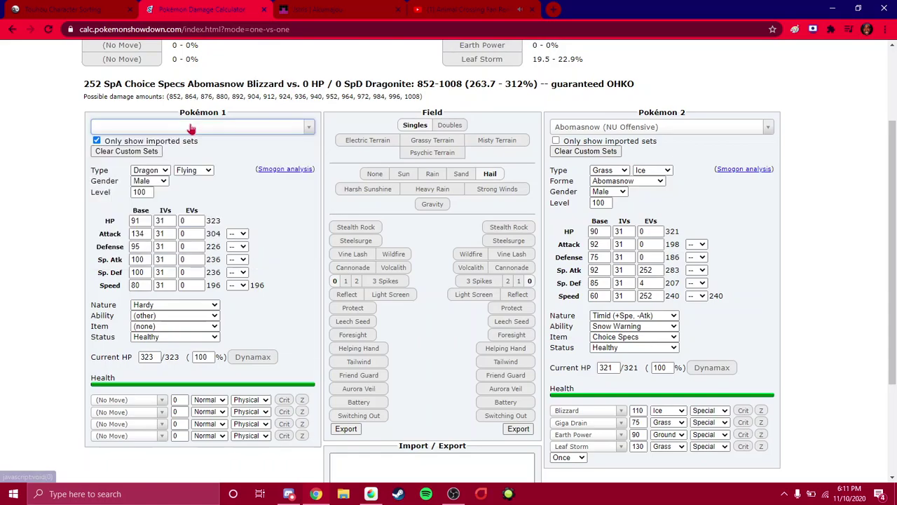
Step: Import the "sun snow" Moltres-Galar set with Custap Berry from the clipboard history
{"action": "scroll", "coordinate": [421, 315], "scroll_direction": "down", "scroll_amount": 3}
{"action": "left_click", "coordinate": [438, 331]}
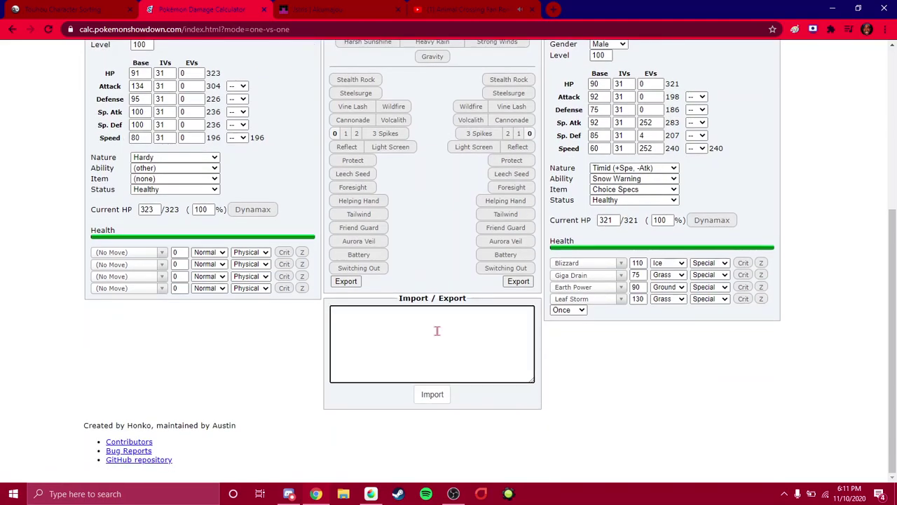
{"action": "left_click", "coordinate": [437, 330]}
{"action": "key", "text": "super+v"}
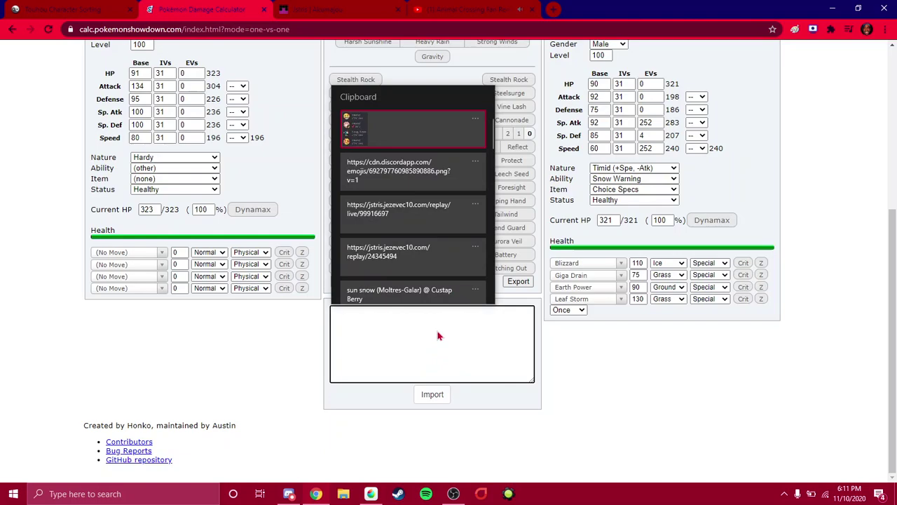
{"action": "key", "text": "Down"}
{"action": "key", "text": "Down"}
{"action": "key", "text": "Down"}
{"action": "key", "text": "Down"}
{"action": "key", "text": "Return"}
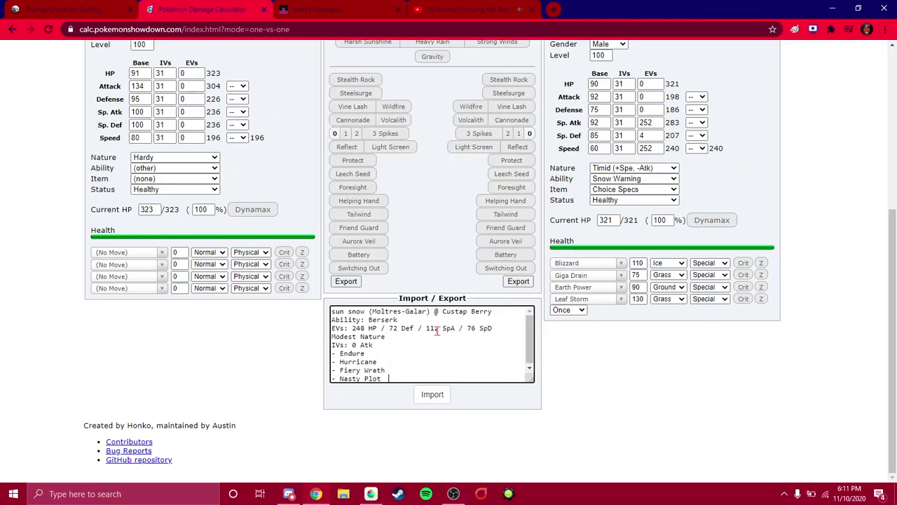
{"action": "left_click", "coordinate": [433, 396]}
{"action": "left_click", "coordinate": [548, 94]}
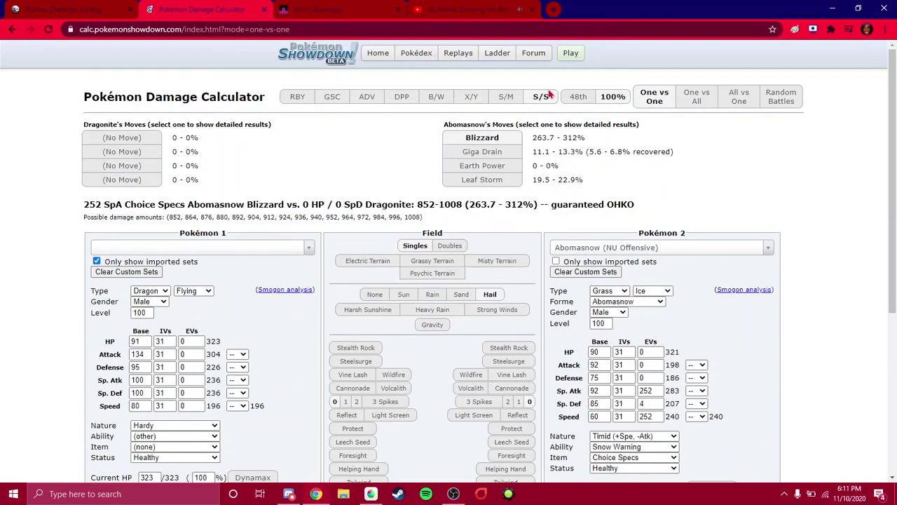
Step: Set Pokémon 1 to the imported Moltres-Galar (sun snow) set and check its stats, item and moves
{"action": "left_click", "coordinate": [186, 247]}
{"action": "scroll", "coordinate": [182, 334], "scroll_direction": "down", "scroll_amount": 1}
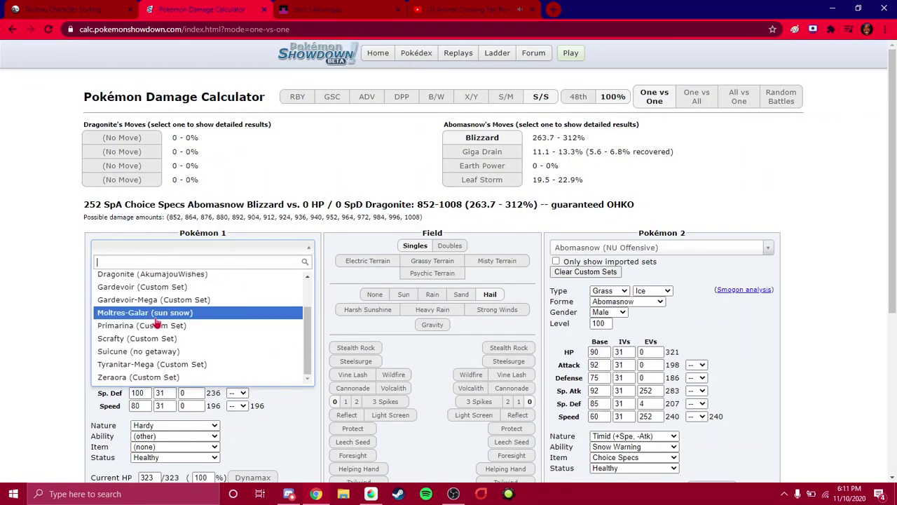
{"action": "left_click", "coordinate": [155, 322]}
{"action": "scroll", "coordinate": [195, 298], "scroll_direction": "down", "scroll_amount": 4}
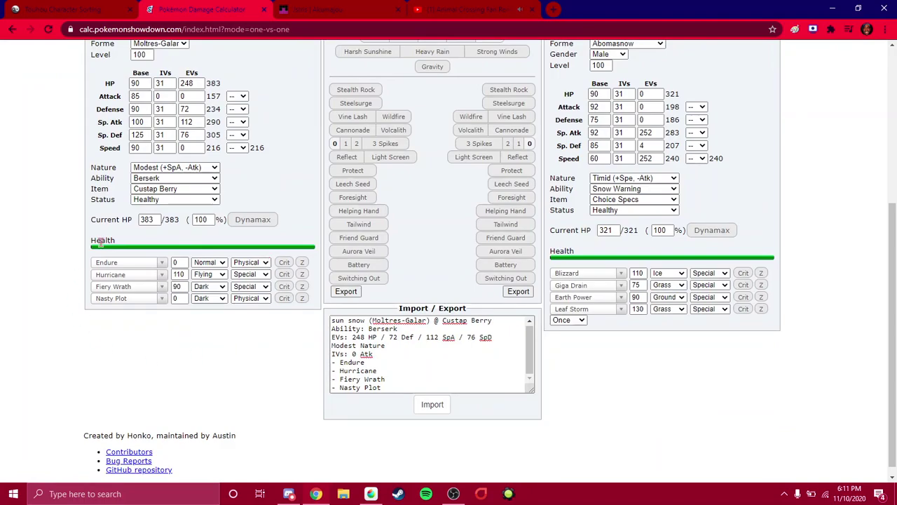
Step: Browse the imported sets available for Pokémon 1, keeping Moltres-Galar (sun snow)
{"action": "scroll", "coordinate": [239, 221], "scroll_direction": "up", "scroll_amount": 3}
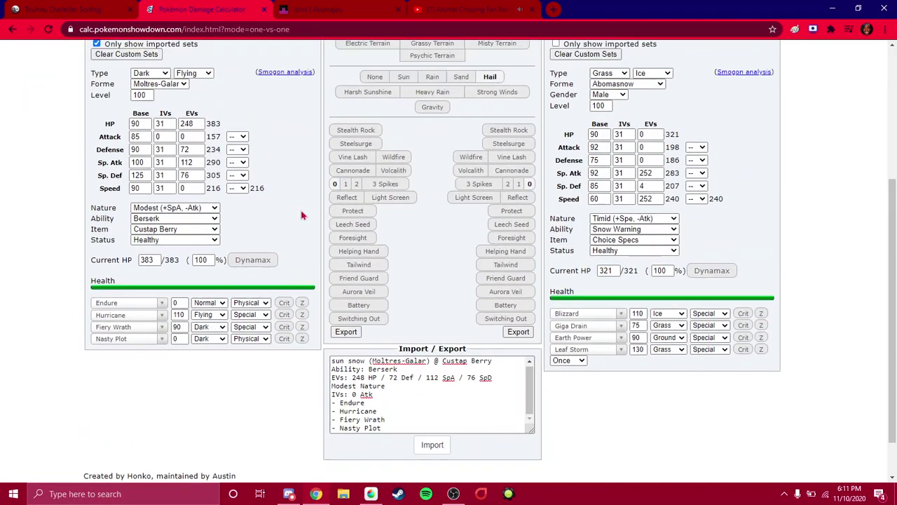
{"action": "left_click", "coordinate": [147, 159]}
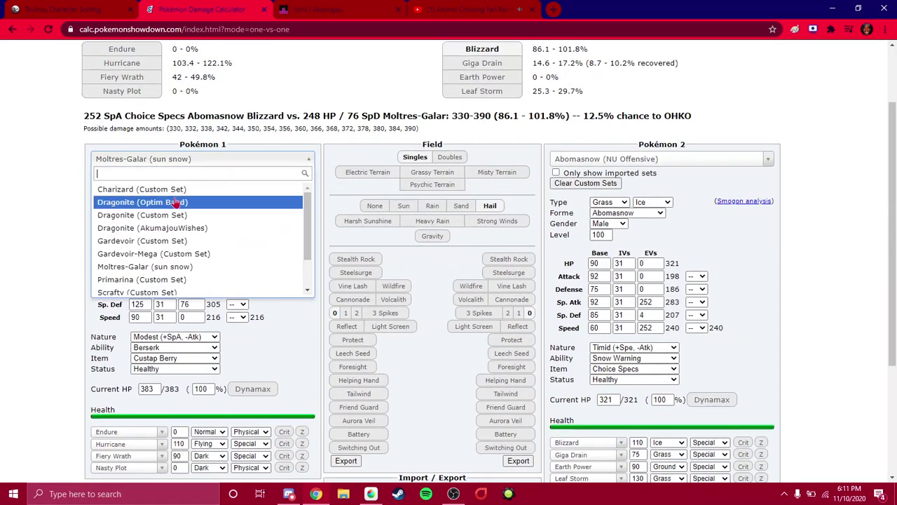
{"action": "key", "text": "Escape"}
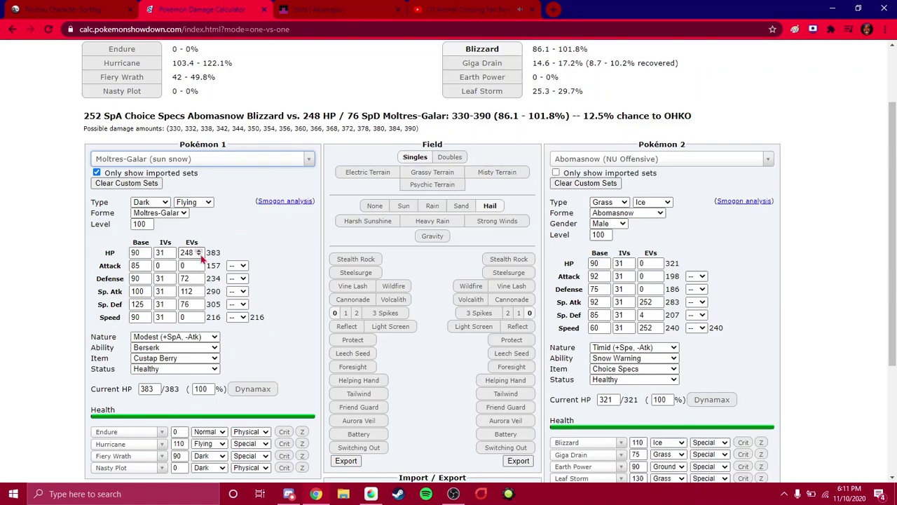
Step: Raise Moltres-Galar's Defense EVs to 88 and its Sp. Atk EVs to 128
{"action": "left_click", "coordinate": [199, 276]}
{"action": "left_click", "coordinate": [198, 276]}
{"action": "left_click", "coordinate": [198, 275]}
{"action": "left_click", "coordinate": [199, 275]}
{"action": "left_click", "coordinate": [199, 289]}
{"action": "left_click", "coordinate": [200, 288]}
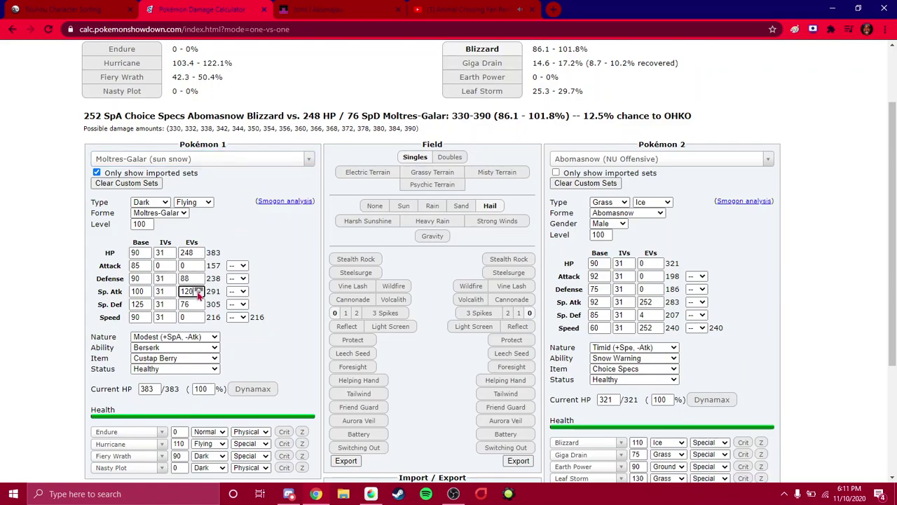
{"action": "left_click", "coordinate": [199, 289]}
{"action": "left_click", "coordinate": [199, 289]}
Step: Clear the Moltres-Galar set text from the Import / Export box
{"action": "scroll", "coordinate": [246, 128], "scroll_direction": "down", "scroll_amount": 2}
{"action": "scroll", "coordinate": [245, 128], "scroll_direction": "up", "scroll_amount": 2}
{"action": "scroll", "coordinate": [245, 129], "scroll_direction": "down", "scroll_amount": 2}
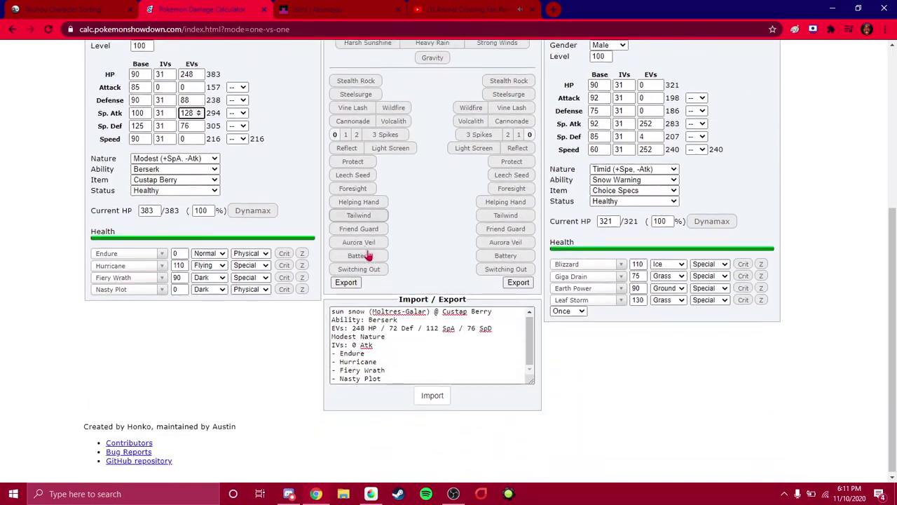
{"action": "left_click", "coordinate": [344, 281]}
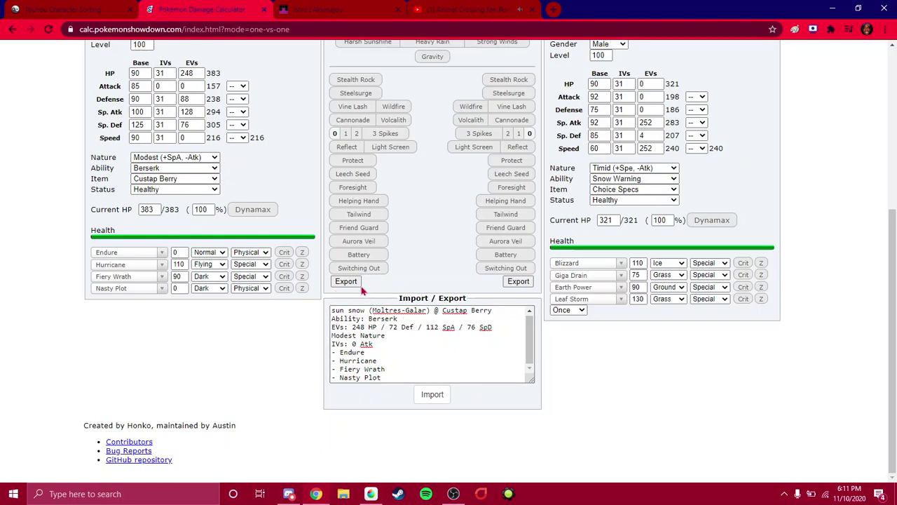
{"action": "left_click", "coordinate": [418, 379]}
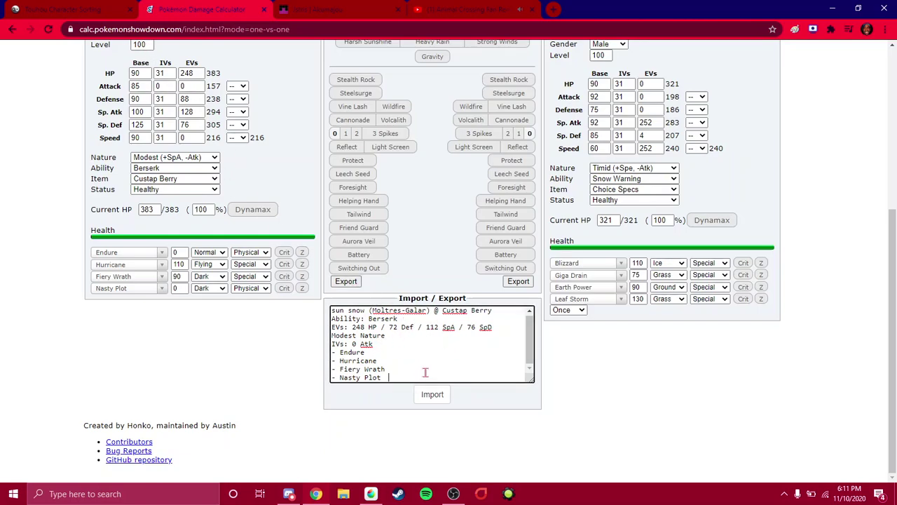
{"action": "key", "text": "ctrl+a"}
{"action": "key", "text": "BackSpace"}
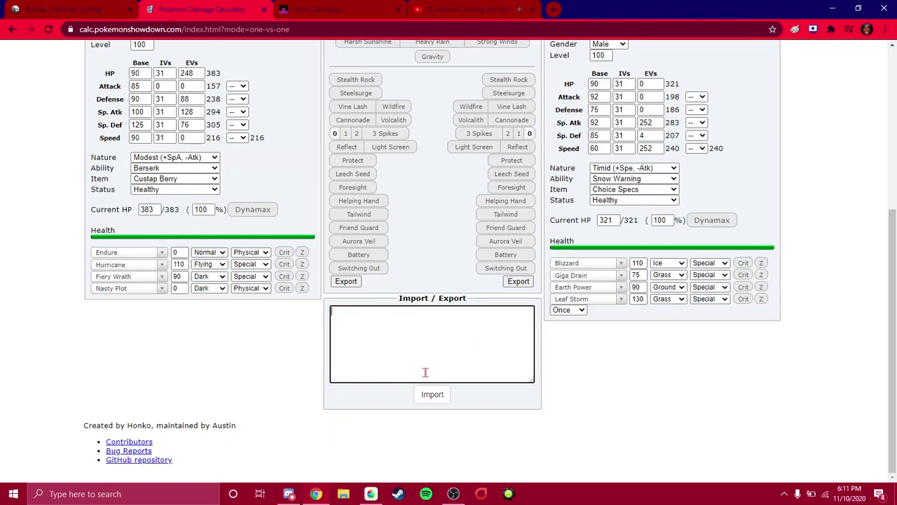
{"action": "left_click", "coordinate": [260, 351]}
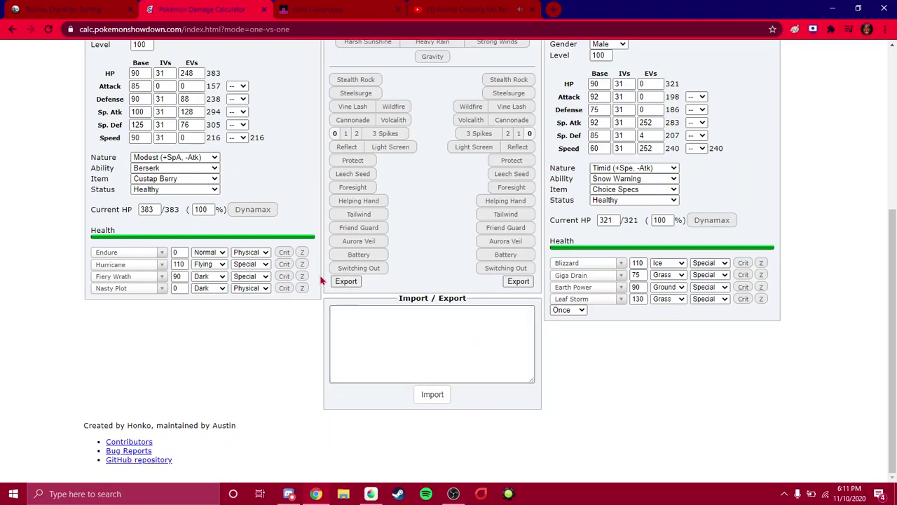
Step: Change Pokémon 1's typing to Water with no second type
{"action": "scroll", "coordinate": [323, 280], "scroll_direction": "up", "scroll_amount": 2}
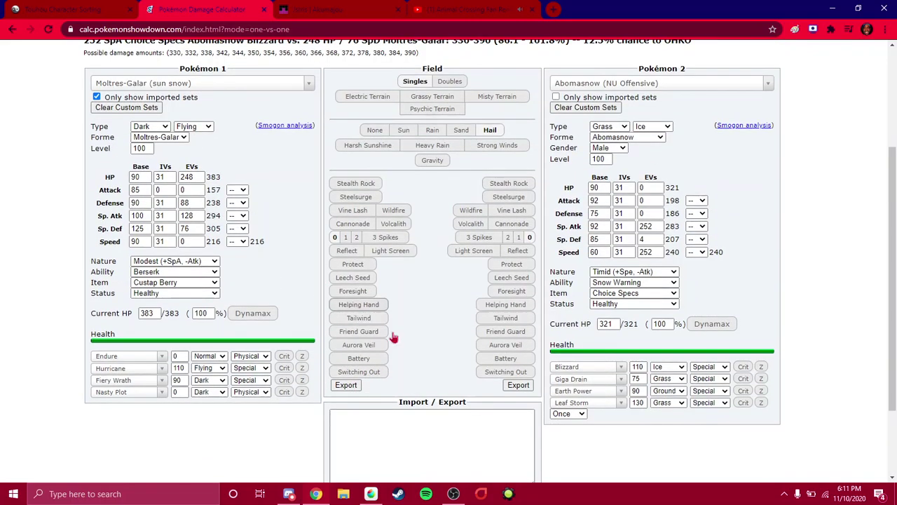
{"action": "scroll", "coordinate": [413, 351], "scroll_direction": "down", "scroll_amount": 2}
{"action": "scroll", "coordinate": [194, 220], "scroll_direction": "up", "scroll_amount": 5}
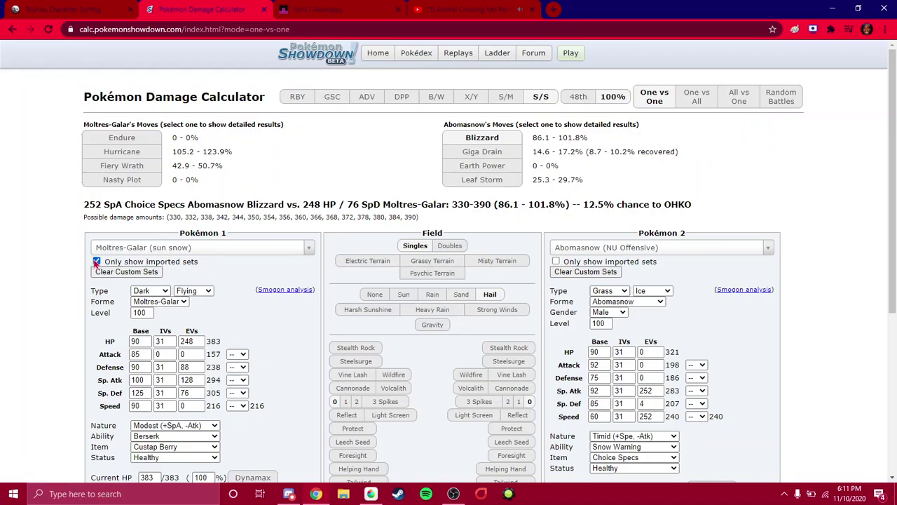
{"action": "scroll", "coordinate": [155, 265], "scroll_direction": "down", "scroll_amount": 2}
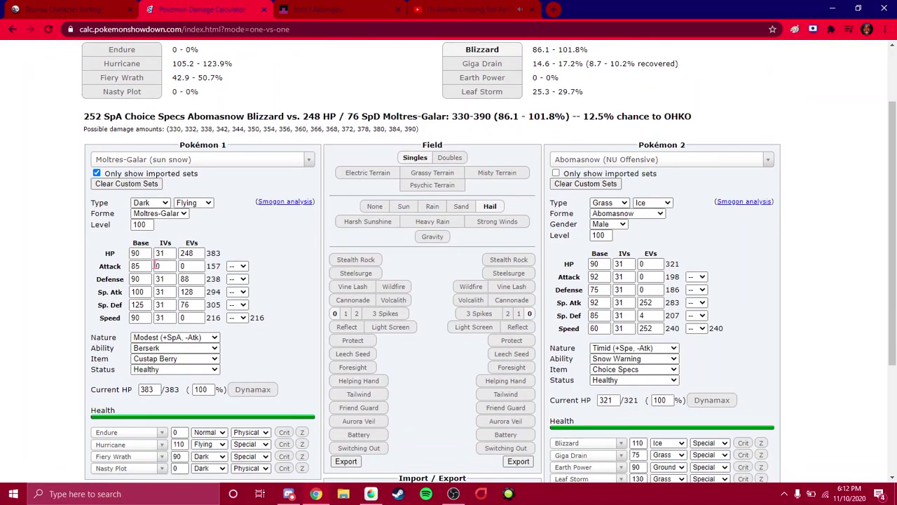
{"action": "left_click", "coordinate": [155, 204]}
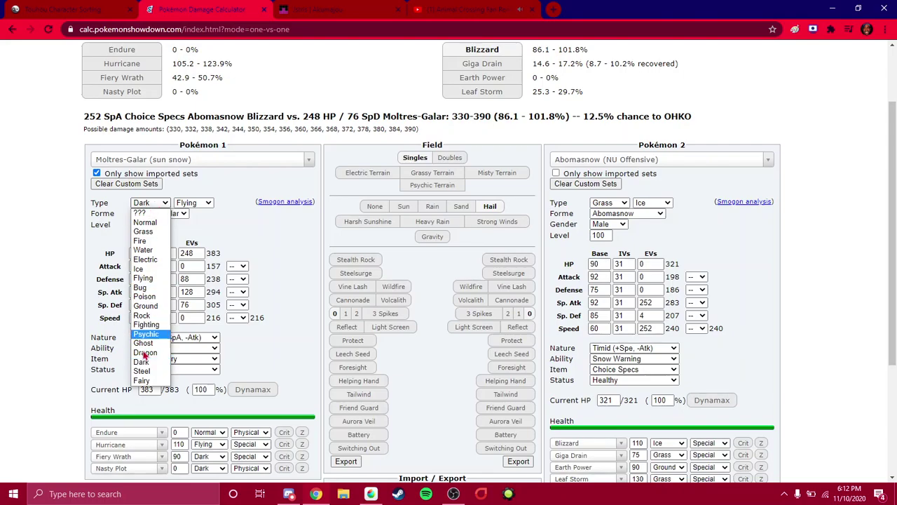
{"action": "left_click", "coordinate": [143, 250]}
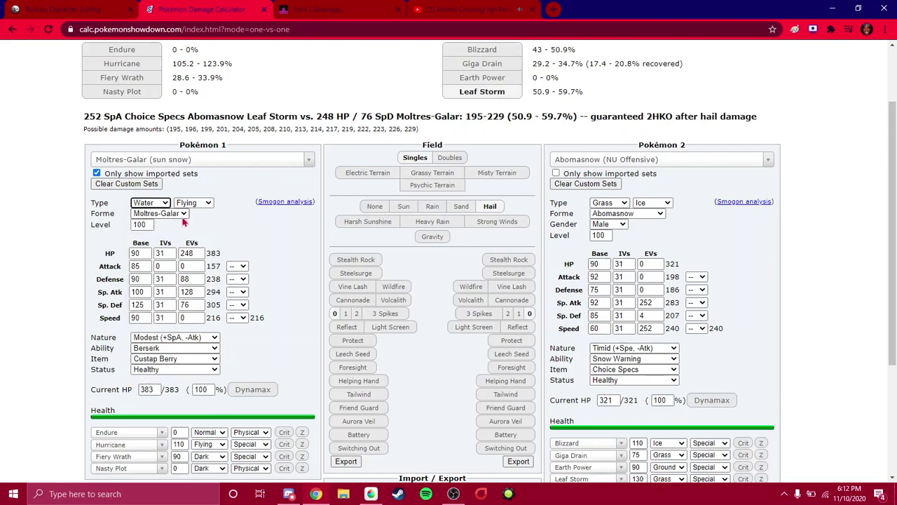
{"action": "left_click", "coordinate": [194, 203]}
{"action": "left_click", "coordinate": [190, 213]}
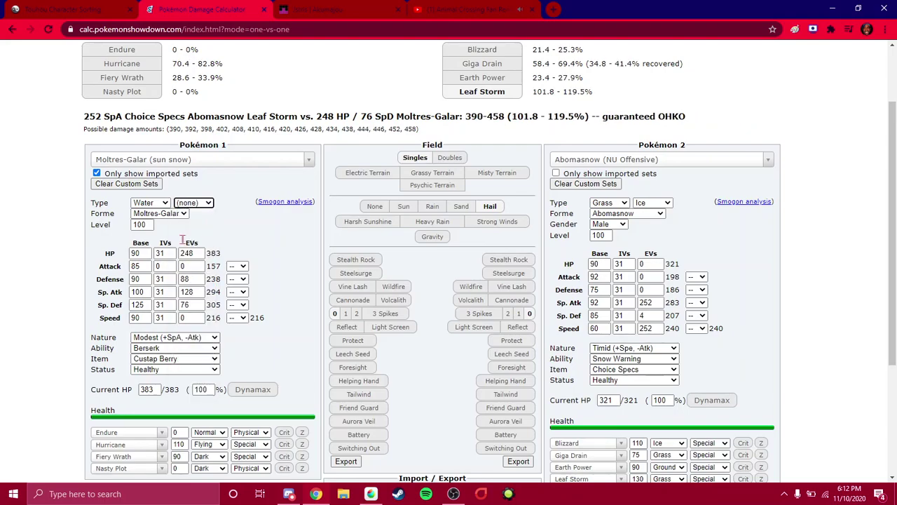
Step: Check Pokémon 1's formes, keeping Moltres-Galar, and try level 50 before restoring level 100
{"action": "left_click", "coordinate": [157, 214]}
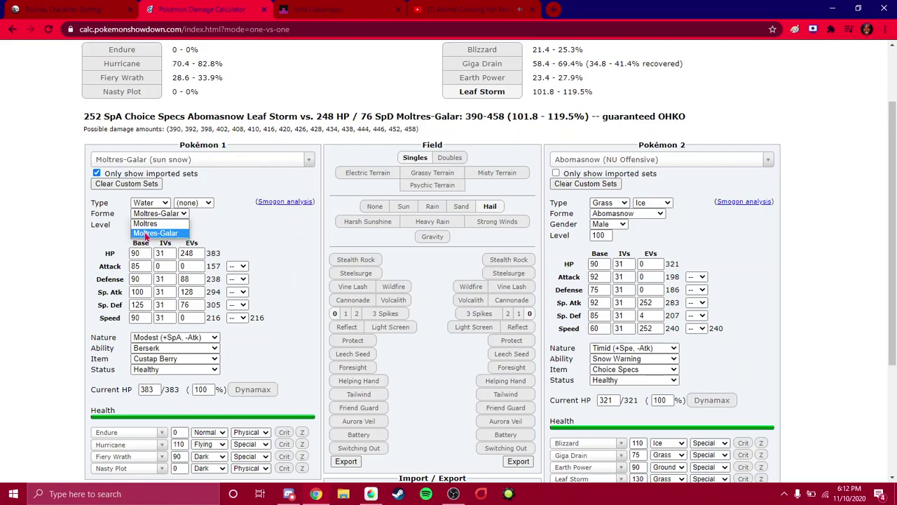
{"action": "left_click", "coordinate": [145, 232]}
{"action": "left_click", "coordinate": [142, 225]}
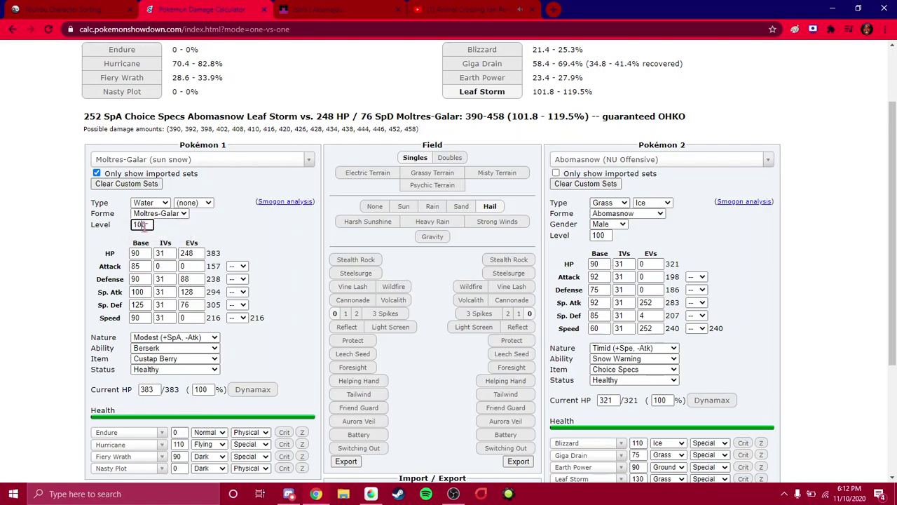
{"action": "key", "text": "BackSpace"}
{"action": "key", "text": "BackSpace"}
{"action": "key", "text": "BackSpace"}
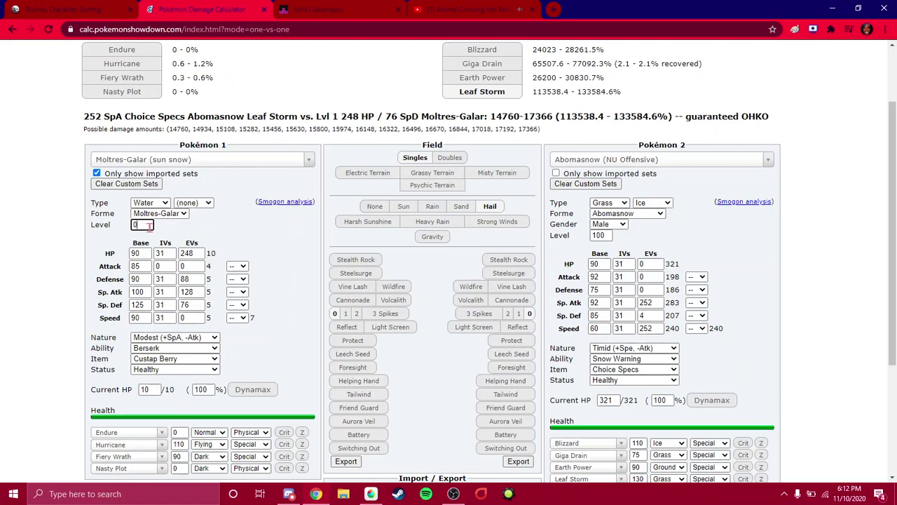
{"action": "type", "text": "50"}
{"action": "key", "text": "BackSpace"}
{"action": "key", "text": "BackSpace"}
{"action": "type", "text": "100"}
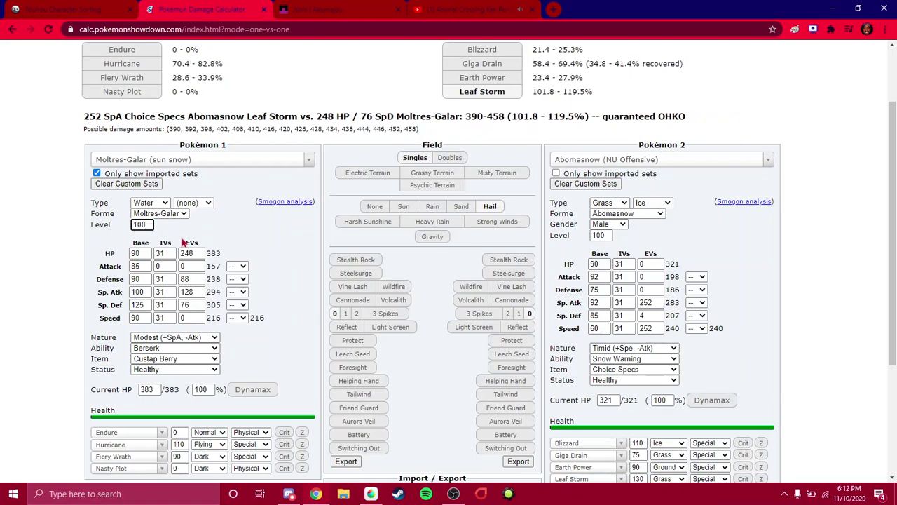
Step: Try level 1 on Moltres-Galar to compare its stats and damage, and restore level 100
{"action": "key", "text": "BackSpace"}
{"action": "key", "text": "BackSpace"}
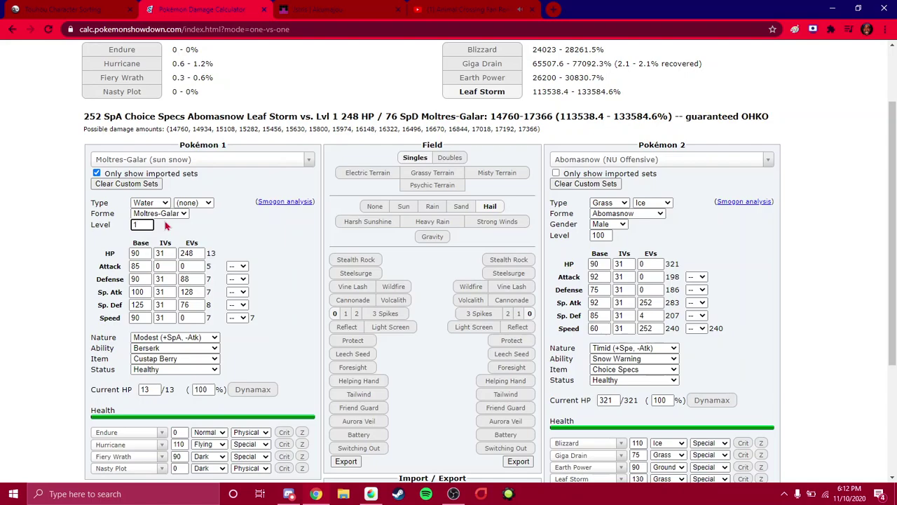
{"action": "type", "text": "00"}
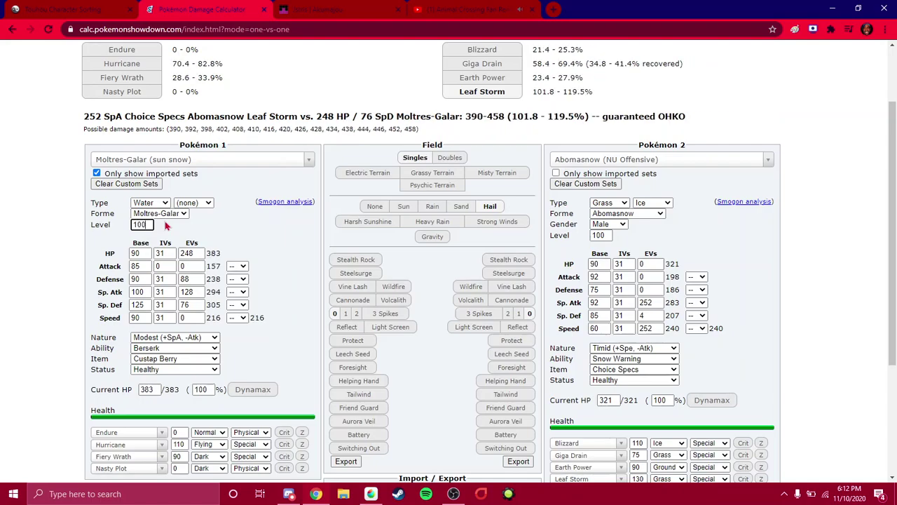
{"action": "key", "text": "BackSpace"}
{"action": "key", "text": "BackSpace"}
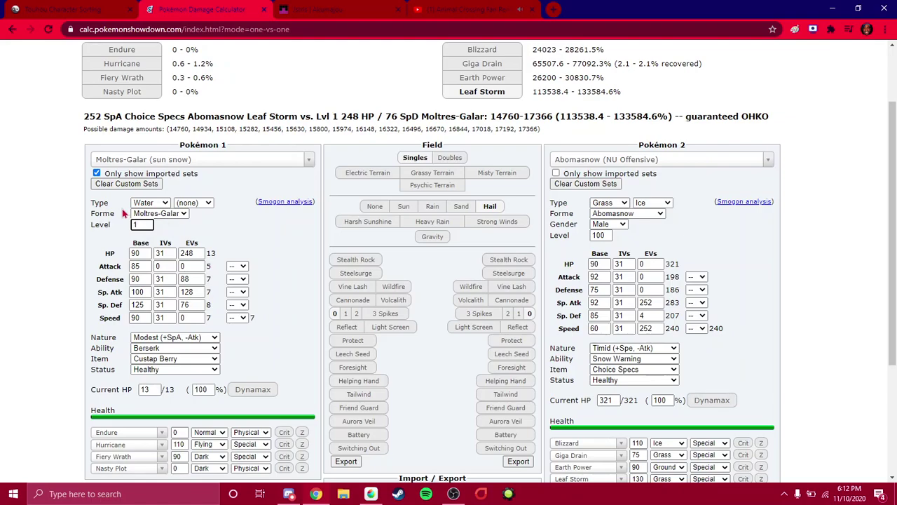
{"action": "type", "text": "00"}
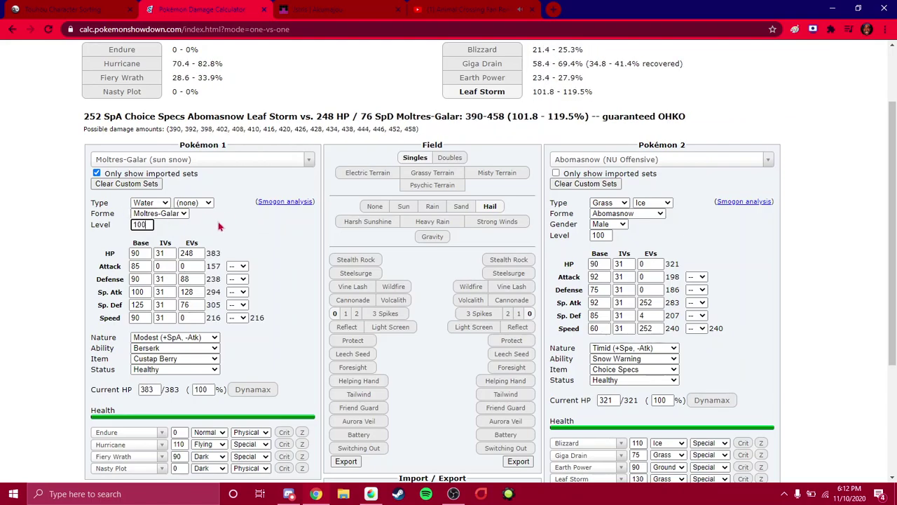
Step: Set Pokémon 1's types to Flying and Dark
{"action": "scroll", "coordinate": [204, 226], "scroll_direction": "down", "scroll_amount": 2}
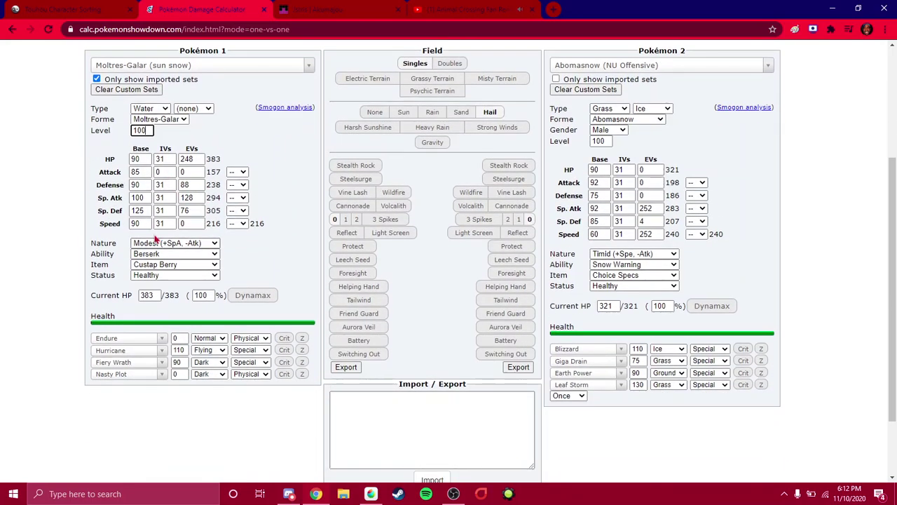
{"action": "left_click", "coordinate": [190, 159]}
{"action": "scroll", "coordinate": [201, 164], "scroll_direction": "down", "scroll_amount": 2}
{"action": "scroll", "coordinate": [201, 165], "scroll_direction": "up", "scroll_amount": 4}
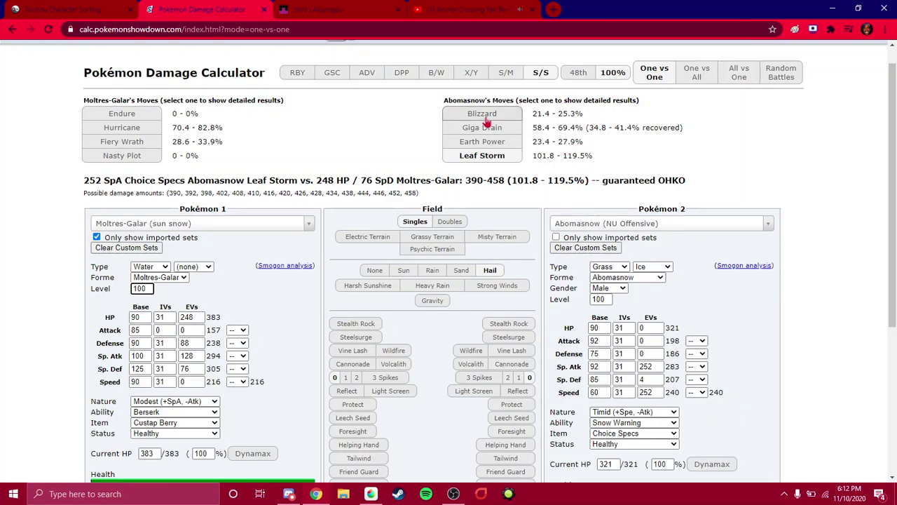
{"action": "left_click", "coordinate": [156, 267]}
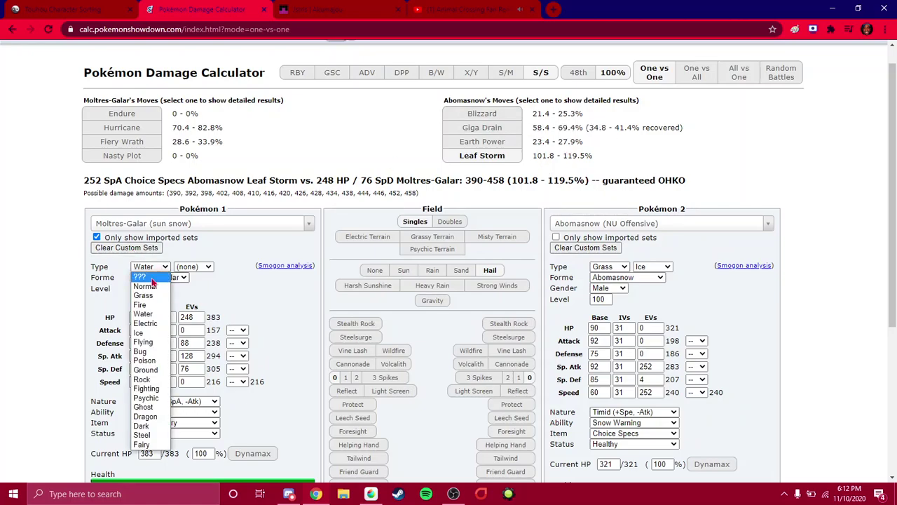
{"action": "left_click", "coordinate": [146, 341]}
{"action": "left_click", "coordinate": [194, 268]}
{"action": "left_click", "coordinate": [189, 438]}
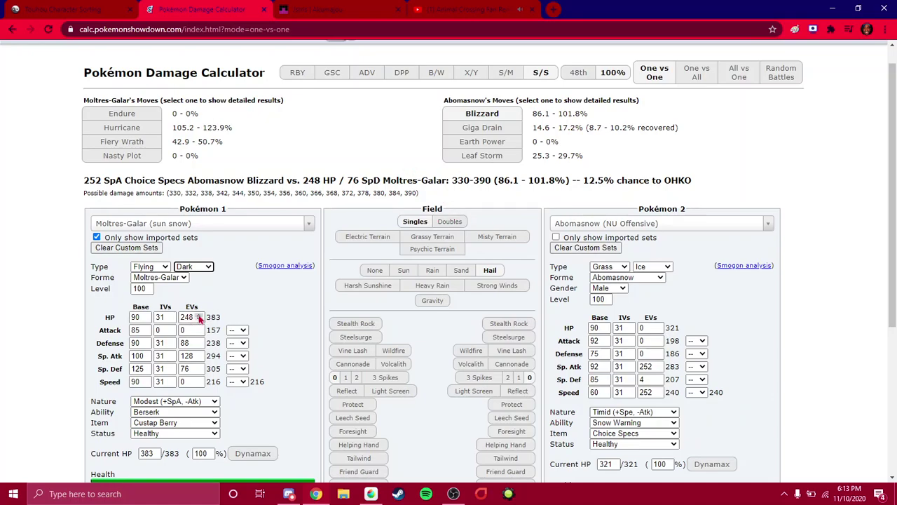
Step: Try 252 HP EVs on Moltres-Galar and restore them to 248
{"action": "left_click", "coordinate": [199, 315]}
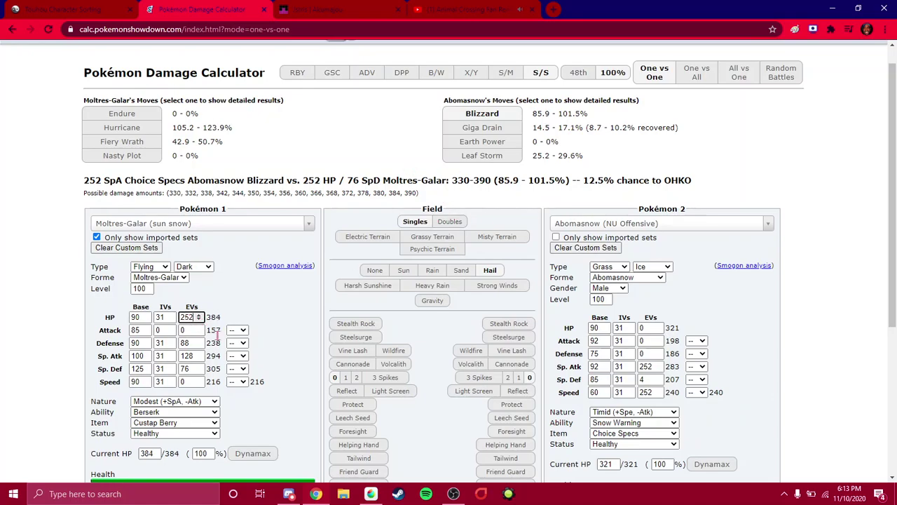
{"action": "left_click", "coordinate": [199, 320]}
Step: Raise Moltres-Galar's Sp. Def EVs to 100 to reduce the damage from Abomasnow's Blizzard
{"action": "scroll", "coordinate": [262, 367], "scroll_direction": "down", "scroll_amount": 1}
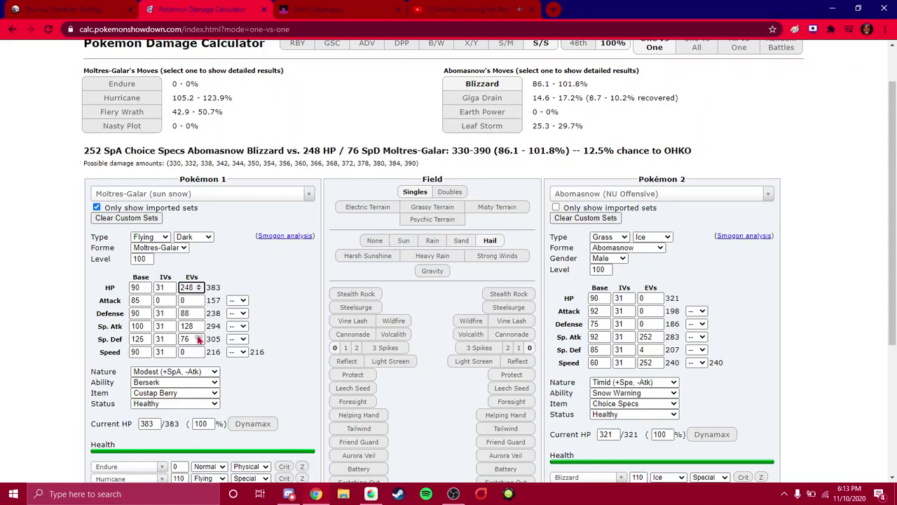
{"action": "left_click", "coordinate": [197, 336]}
{"action": "left_click", "coordinate": [197, 337]}
{"action": "left_click", "coordinate": [198, 338]}
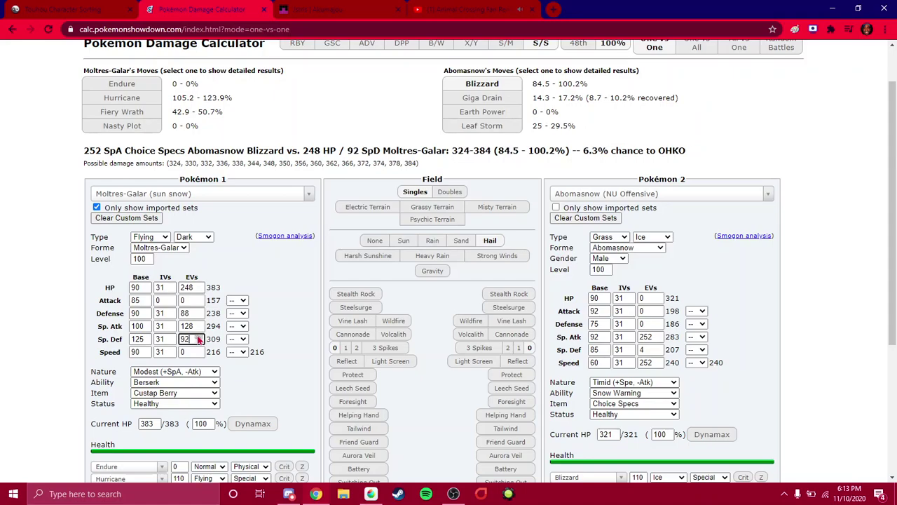
{"action": "left_click", "coordinate": [198, 337]}
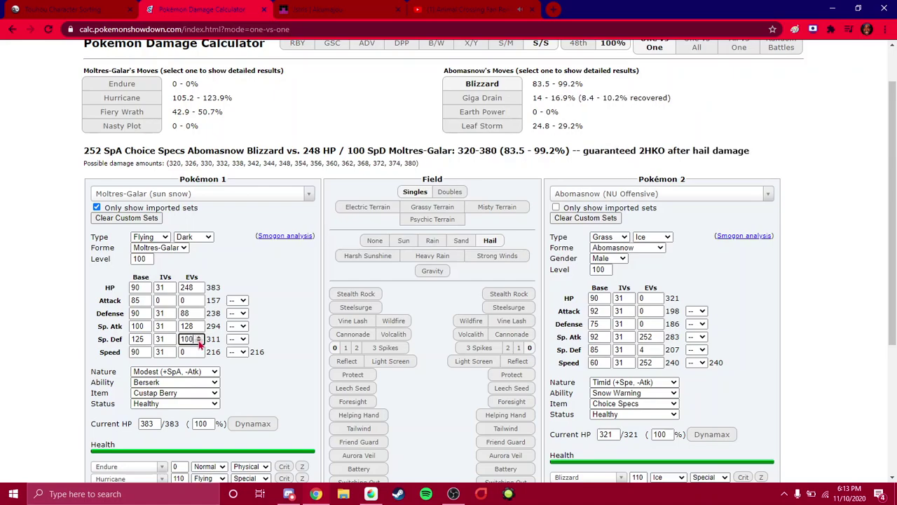
{"action": "left_click", "coordinate": [199, 342]}
{"action": "left_click", "coordinate": [198, 337]}
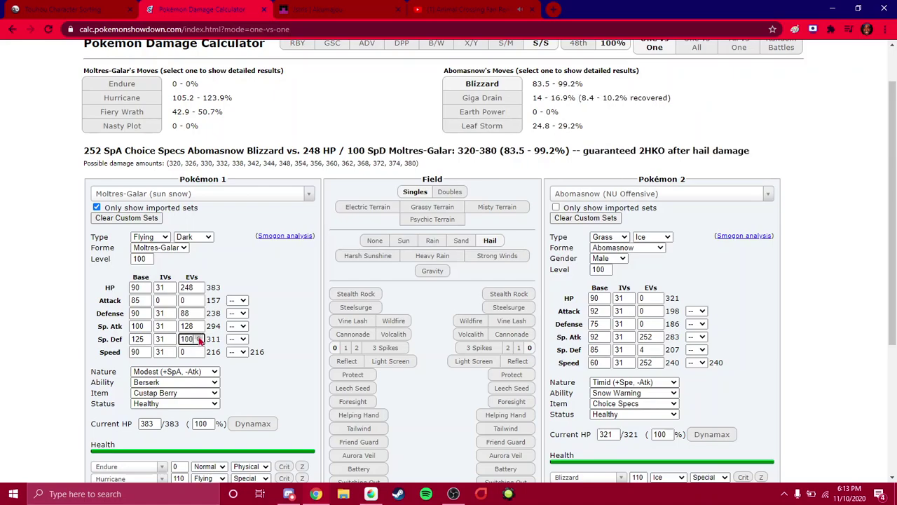
Step: Lower Moltres-Galar's HP EVs to 244, leaving its Sp. Def EVs at 100
{"action": "left_click", "coordinate": [199, 290]}
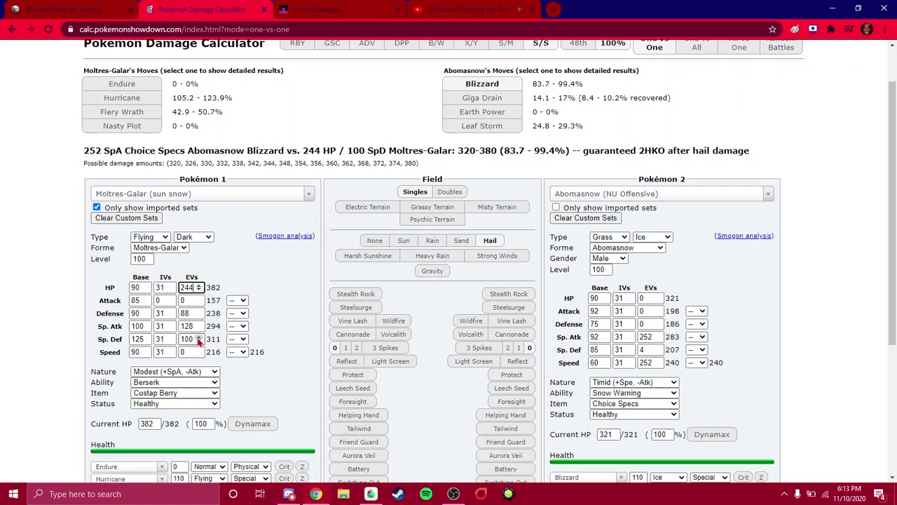
{"action": "left_click", "coordinate": [199, 336]}
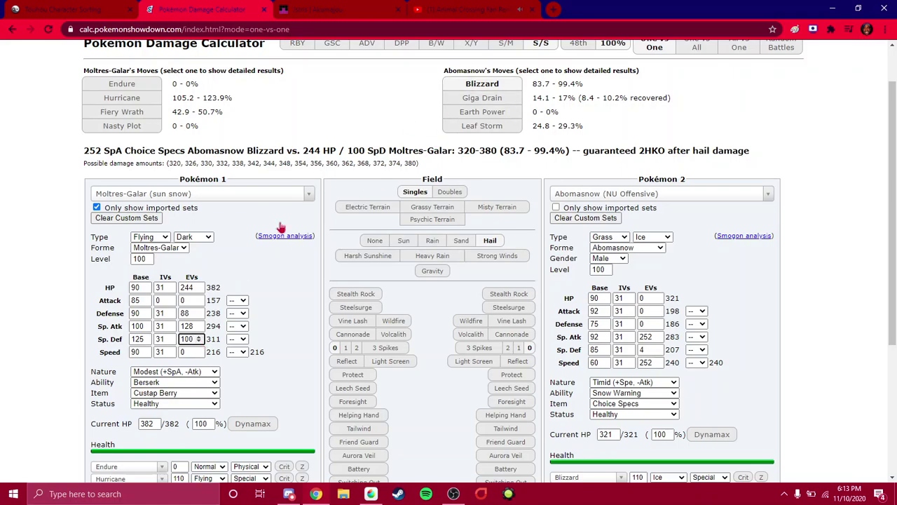
{"action": "left_click", "coordinate": [199, 341]}
{"action": "left_click", "coordinate": [199, 337]}
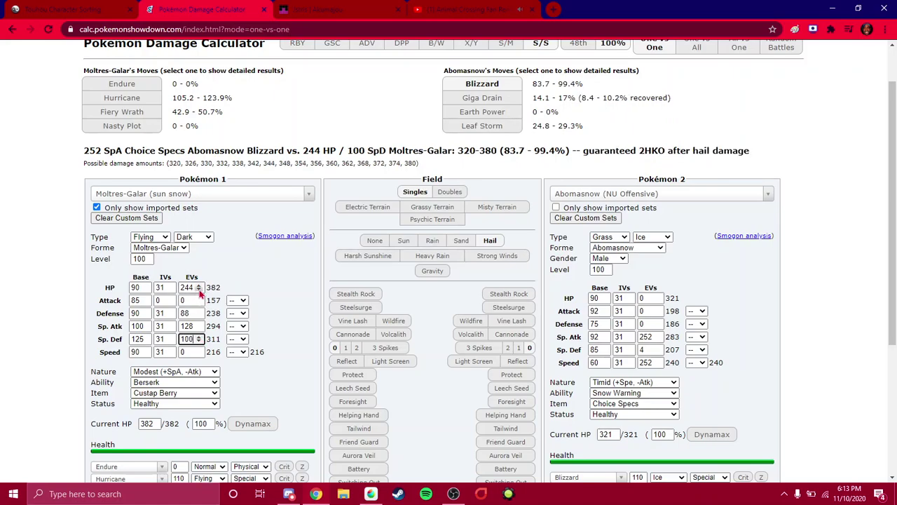
Step: Try 236 and 240 HP EVs on Moltres-Galar, and set them back to 248
{"action": "left_click", "coordinate": [200, 291]}
{"action": "left_click", "coordinate": [200, 290]}
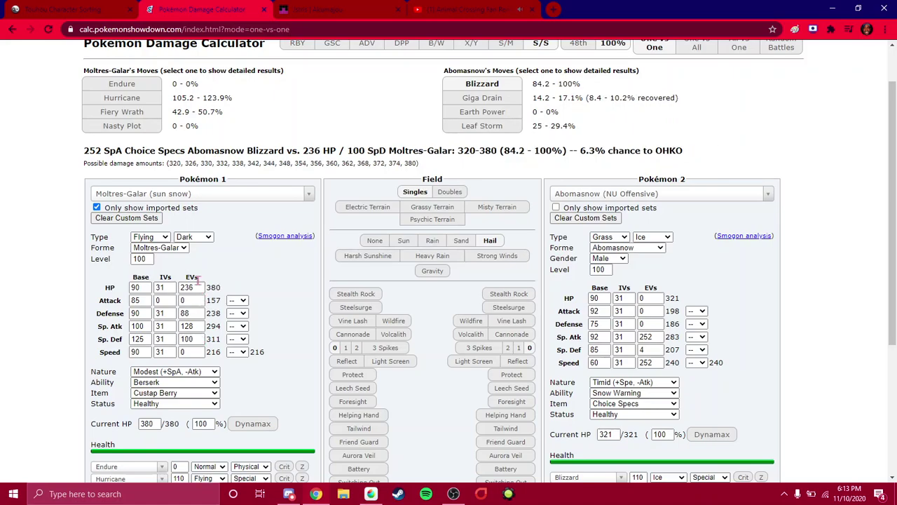
{"action": "left_click", "coordinate": [199, 285]}
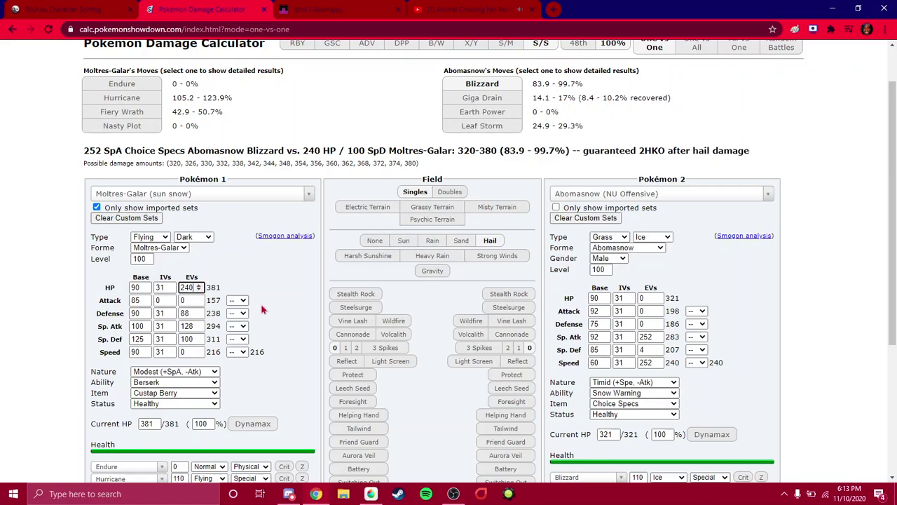
{"action": "left_click", "coordinate": [199, 285]}
{"action": "left_click", "coordinate": [199, 284]}
{"action": "left_click", "coordinate": [200, 285]}
{"action": "left_click", "coordinate": [199, 290]}
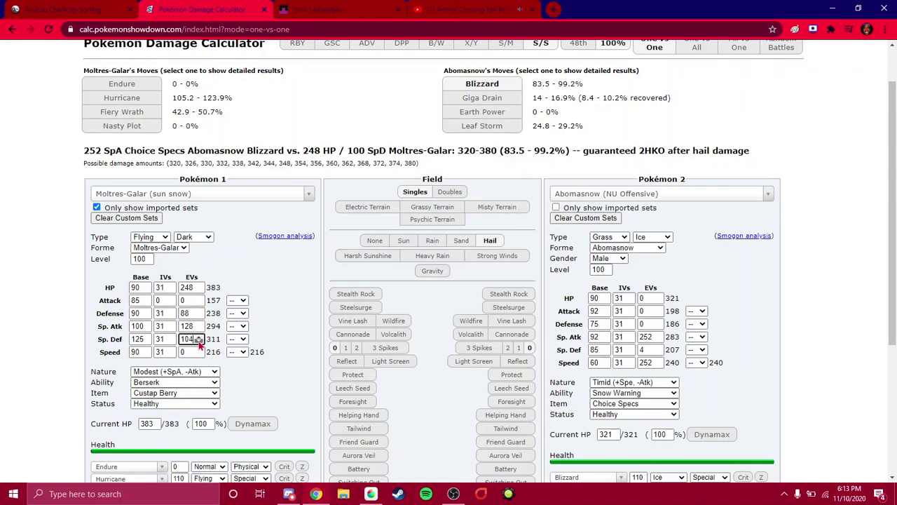
Step: Try 104 Sp. Def EVs on Moltres-Galar and replace them with 72
{"action": "left_click", "coordinate": [199, 336]}
{"action": "key", "text": "BackSpace"}
{"action": "key", "text": "BackSpace"}
{"action": "key", "text": "BackSpace"}
{"action": "type", "text": "72"}
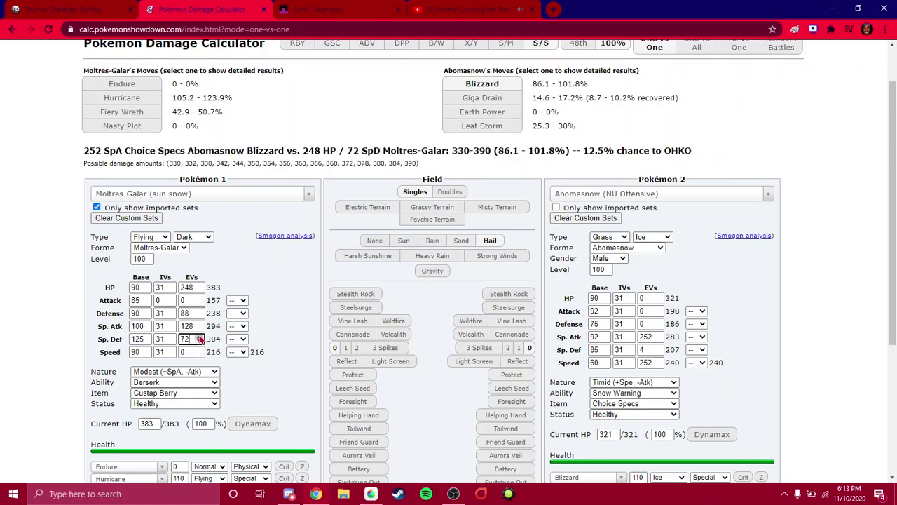
Step: Raise Moltres-Galar's Sp. Def EVs stepwise to 100 and lower its HP EVs to 240
{"action": "left_click", "coordinate": [199, 336]}
{"action": "left_click", "coordinate": [199, 337]}
{"action": "left_click", "coordinate": [199, 336]}
{"action": "left_click", "coordinate": [199, 337]}
{"action": "left_click", "coordinate": [199, 337]}
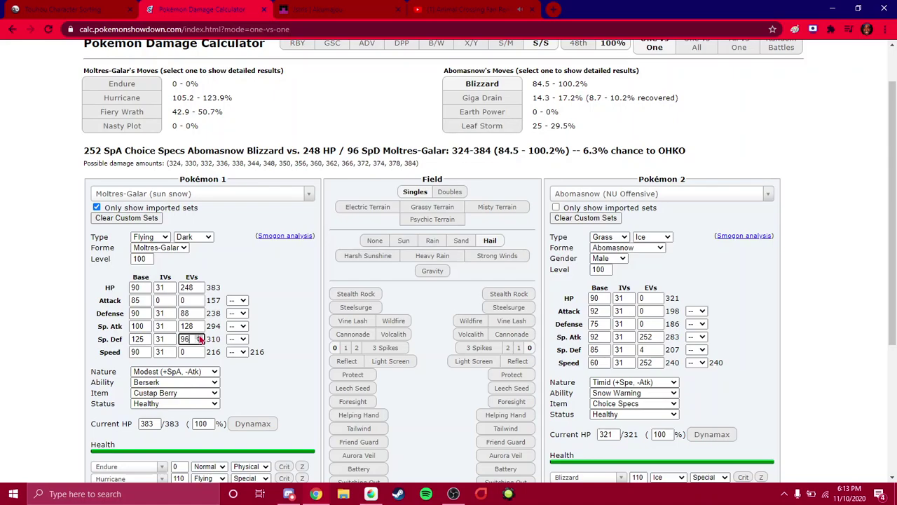
{"action": "left_click", "coordinate": [200, 337]}
{"action": "left_click", "coordinate": [200, 342]}
{"action": "left_click", "coordinate": [199, 338]}
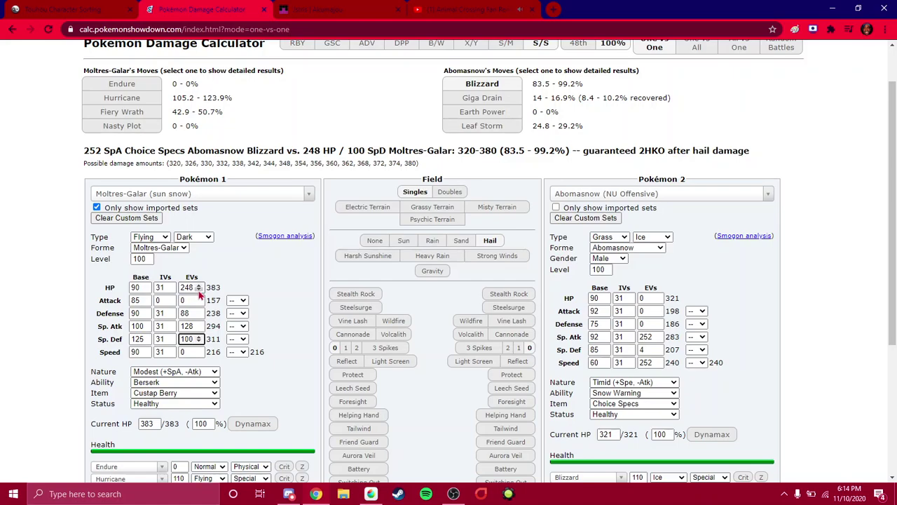
{"action": "left_click", "coordinate": [199, 292]}
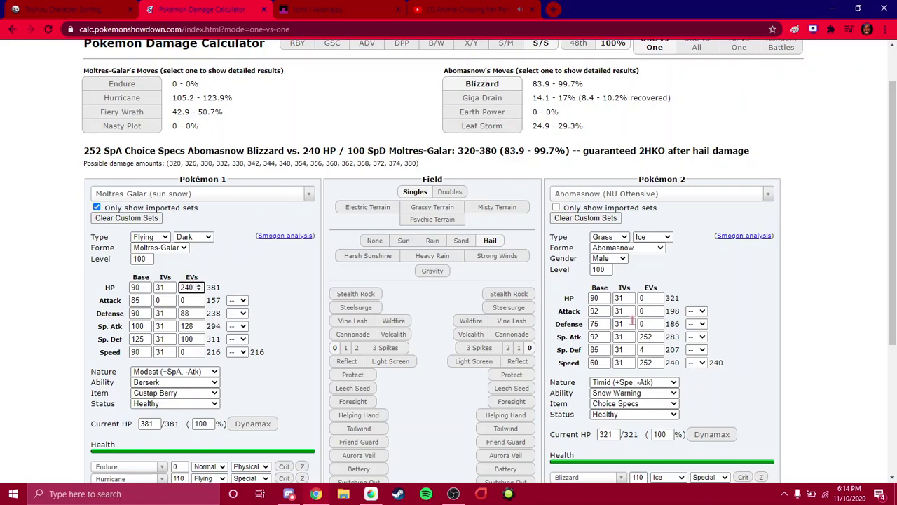
Step: Look through the item and nature choices for Abomasnow without changing its Choice Specs or Timid nature
{"action": "scroll", "coordinate": [580, 239], "scroll_direction": "down", "scroll_amount": 3}
{"action": "scroll", "coordinate": [580, 239], "scroll_direction": "up", "scroll_amount": 2}
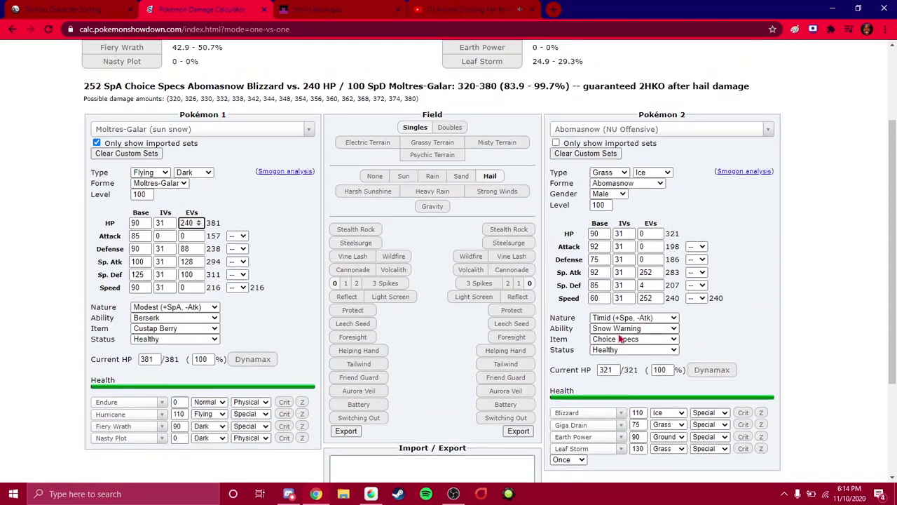
{"action": "left_click", "coordinate": [609, 343]}
{"action": "left_click", "coordinate": [608, 344]}
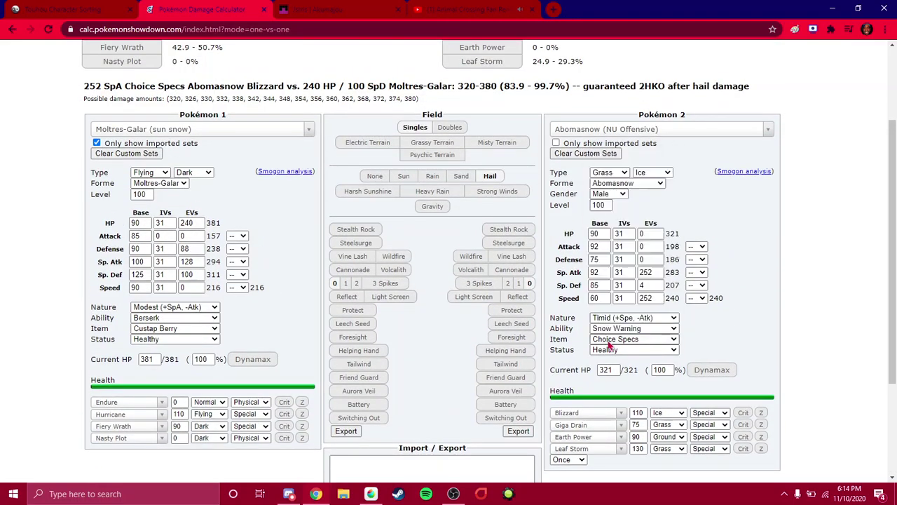
{"action": "left_click", "coordinate": [609, 343]}
{"action": "left_click", "coordinate": [608, 343]}
{"action": "left_click", "coordinate": [609, 343]}
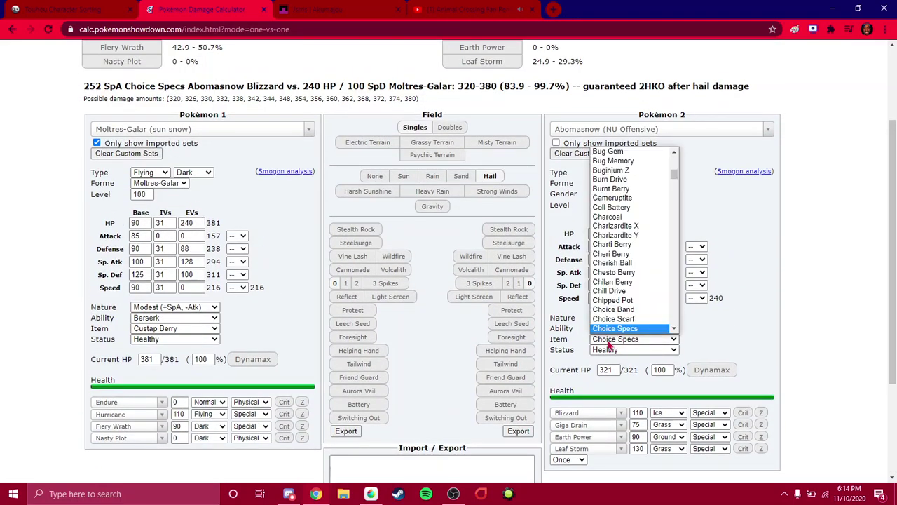
{"action": "left_click", "coordinate": [574, 293]}
{"action": "scroll", "coordinate": [574, 293], "scroll_direction": "up", "scroll_amount": 2}
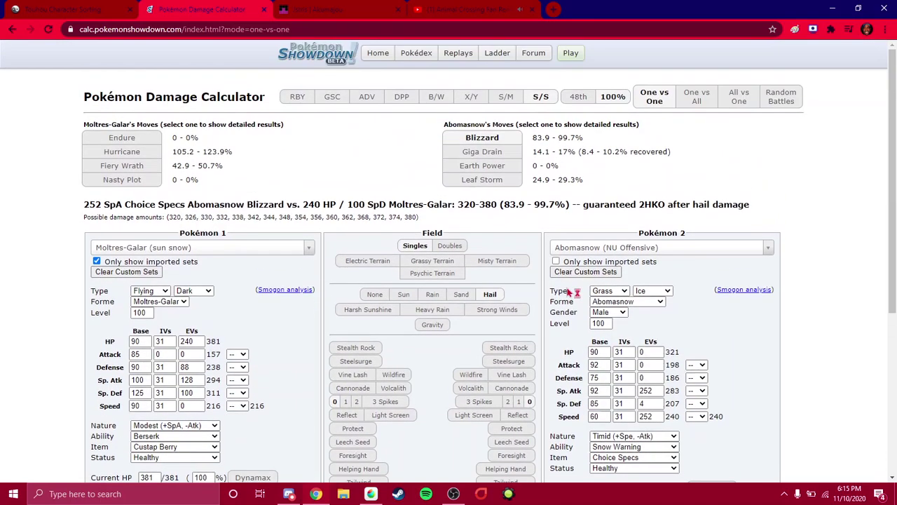
{"action": "left_click", "coordinate": [628, 440]}
{"action": "left_click", "coordinate": [628, 440]}
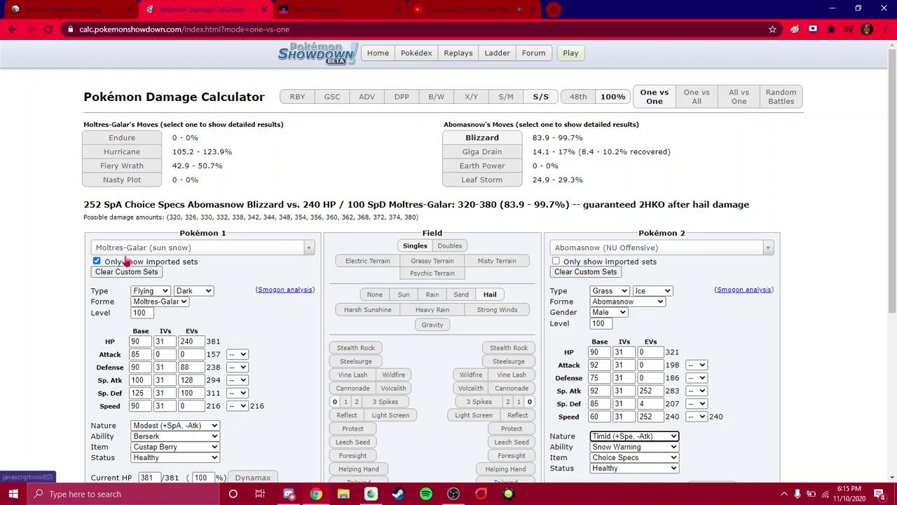
Step: Check Moltres-Galar's nature and ability settings, keeping Modest and Berserk
{"action": "scroll", "coordinate": [126, 259], "scroll_direction": "down", "scroll_amount": 2}
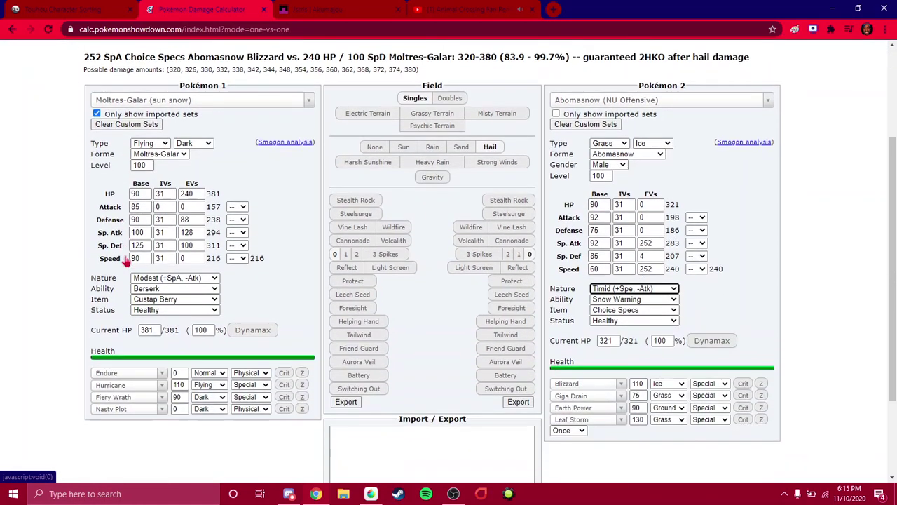
{"action": "left_click", "coordinate": [146, 279]}
{"action": "left_click", "coordinate": [146, 279]}
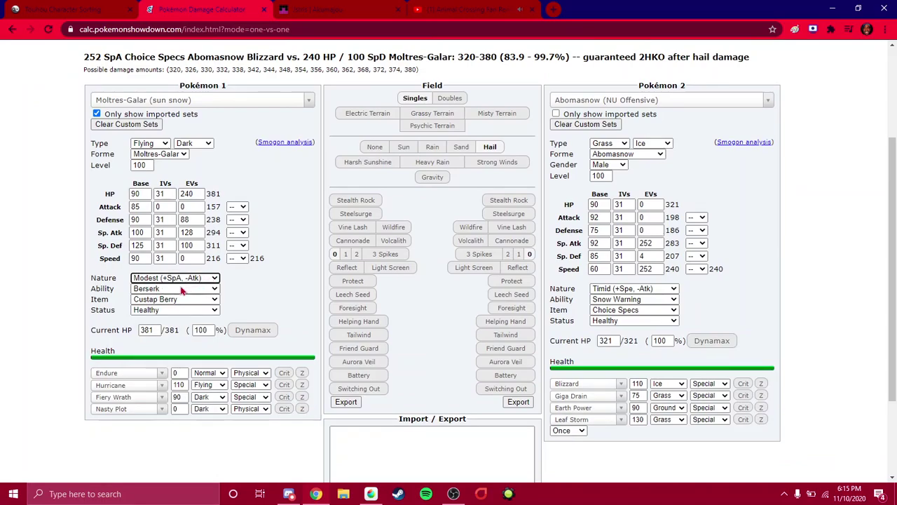
{"action": "left_click", "coordinate": [172, 290]}
{"action": "left_click", "coordinate": [173, 290]}
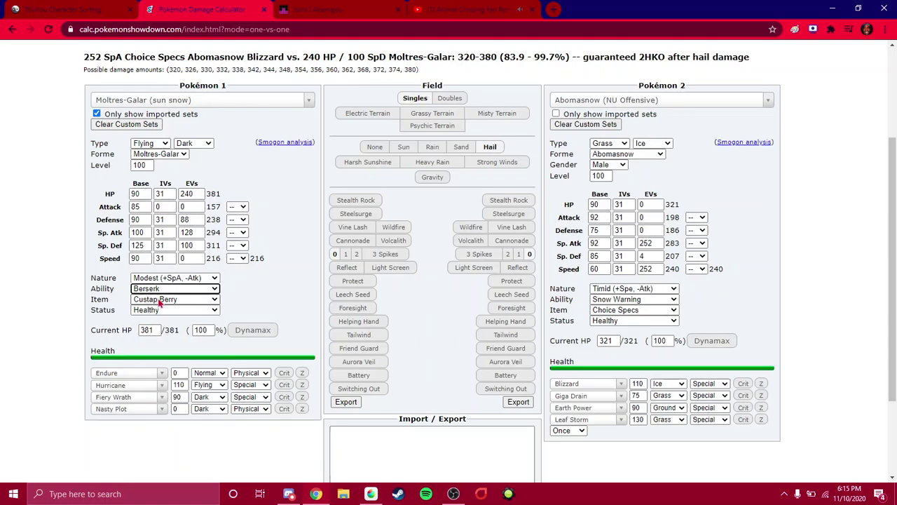
Step: Change Moltres-Galar's held item to Choice Specs
{"action": "left_click", "coordinate": [151, 301]}
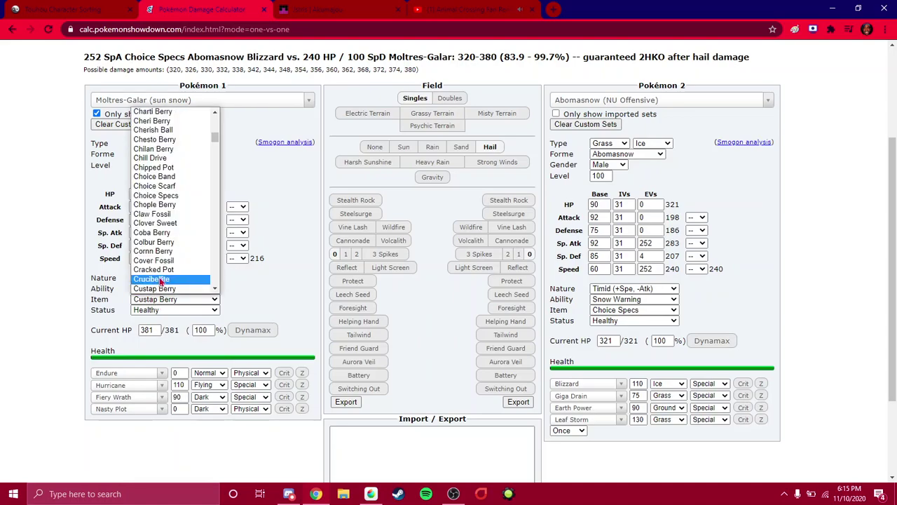
{"action": "type", "text": "chi"}
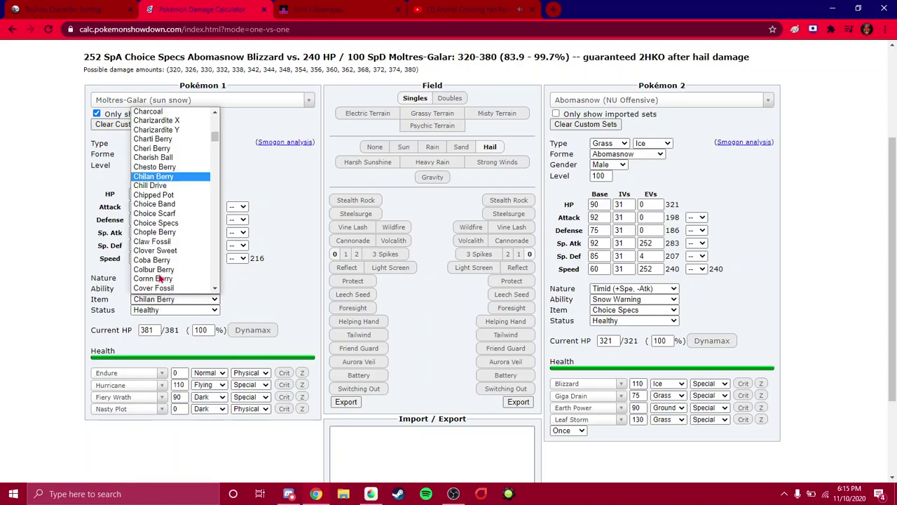
{"action": "type", "text": "chop"}
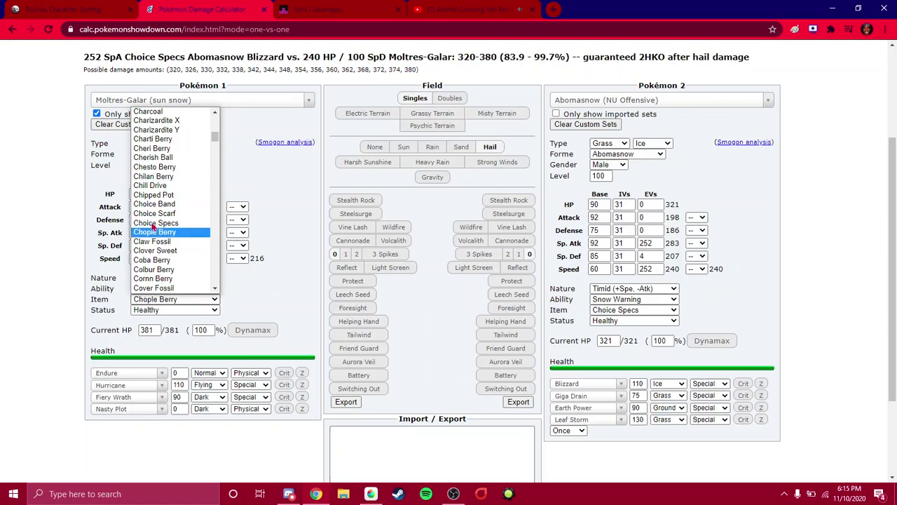
{"action": "left_click", "coordinate": [153, 223]}
Step: Show the detailed damage result for Moltres-Galar's Hurricane against Abomasnow and review it alongside both sets
{"action": "scroll", "coordinate": [151, 222], "scroll_direction": "up", "scroll_amount": 2}
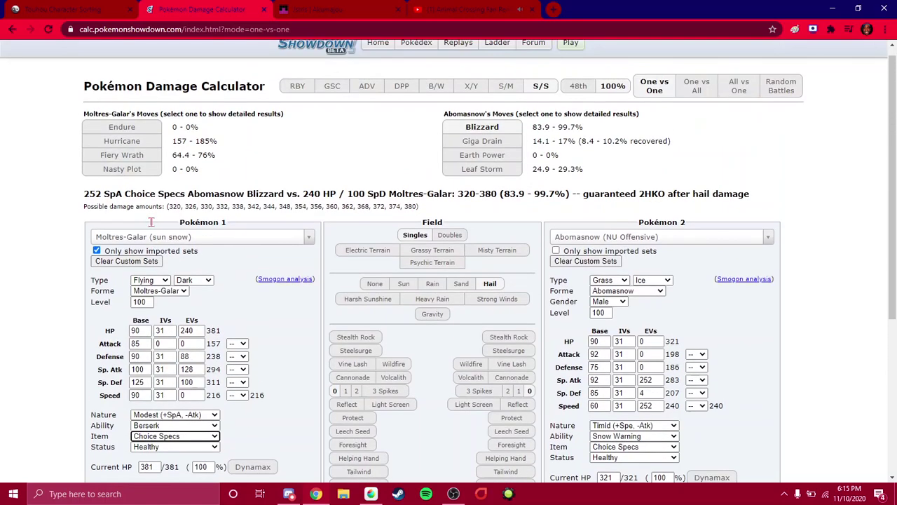
{"action": "left_click", "coordinate": [136, 159]}
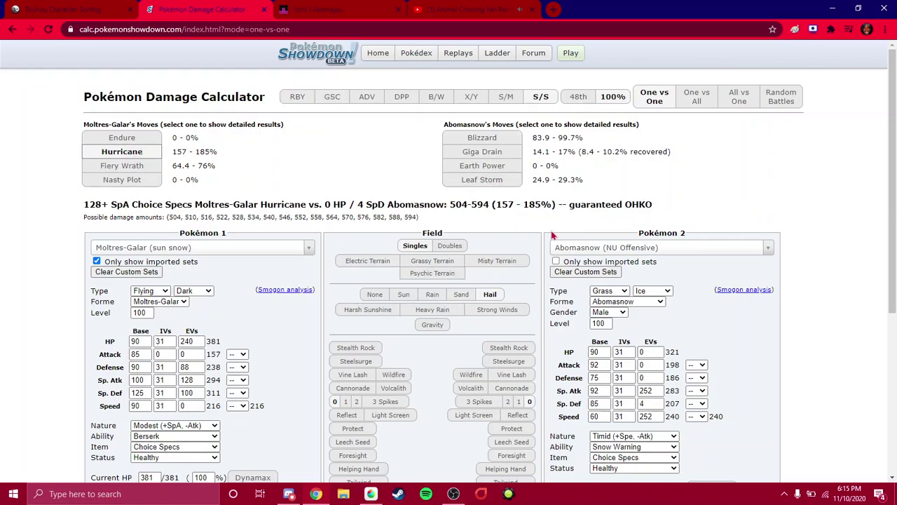
{"action": "scroll", "coordinate": [172, 274], "scroll_direction": "down", "scroll_amount": 3}
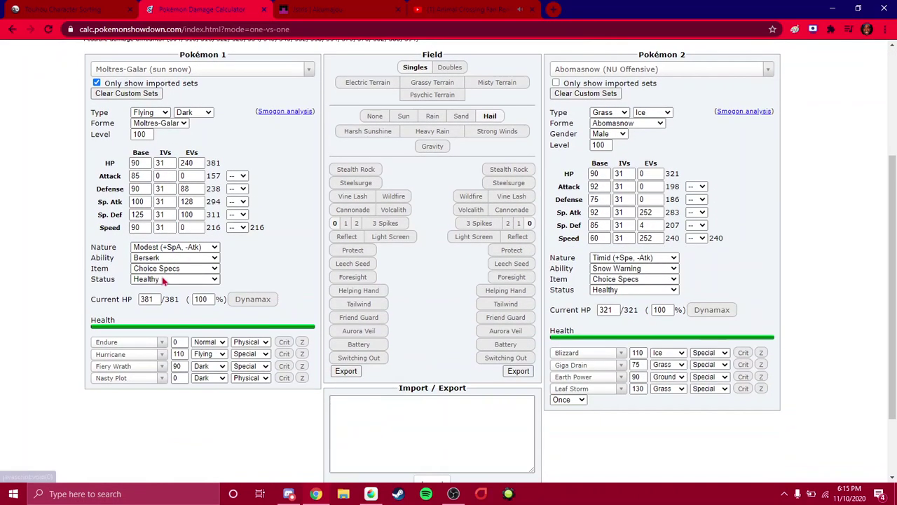
{"action": "scroll", "coordinate": [344, 233], "scroll_direction": "up", "scroll_amount": 1}
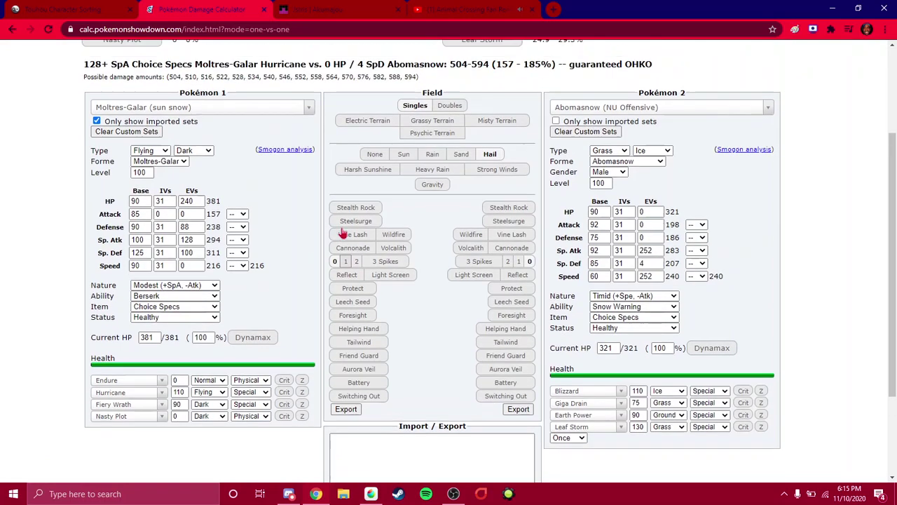
{"action": "scroll", "coordinate": [344, 234], "scroll_direction": "up", "scroll_amount": 4}
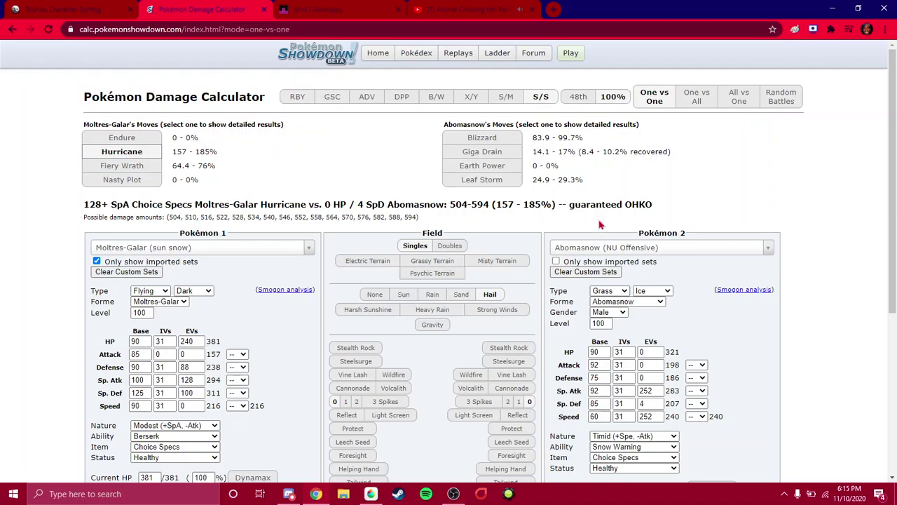
{"action": "scroll", "coordinate": [731, 422], "scroll_direction": "down", "scroll_amount": 1}
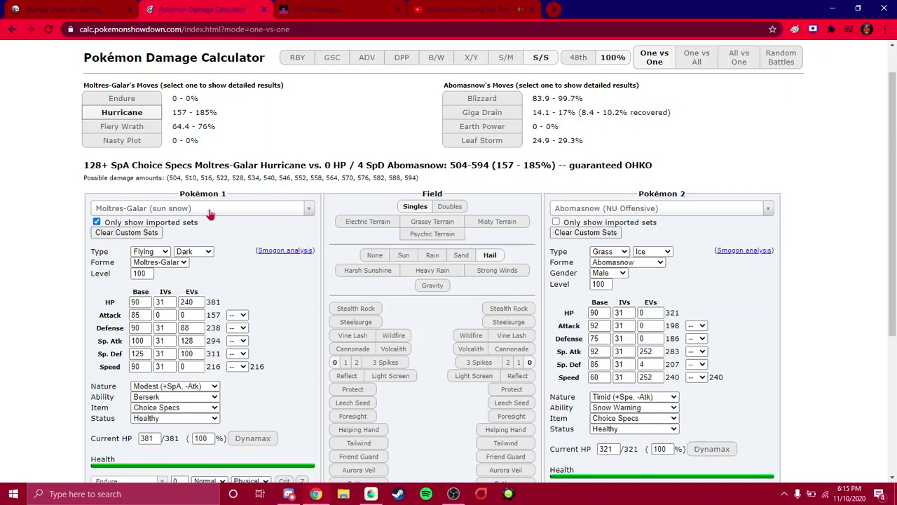
Step: Show the detailed result for Abomasnow's Blizzard and raise Moltres-Galar's Sp. Def EVs to 176
{"action": "left_click", "coordinate": [496, 105]}
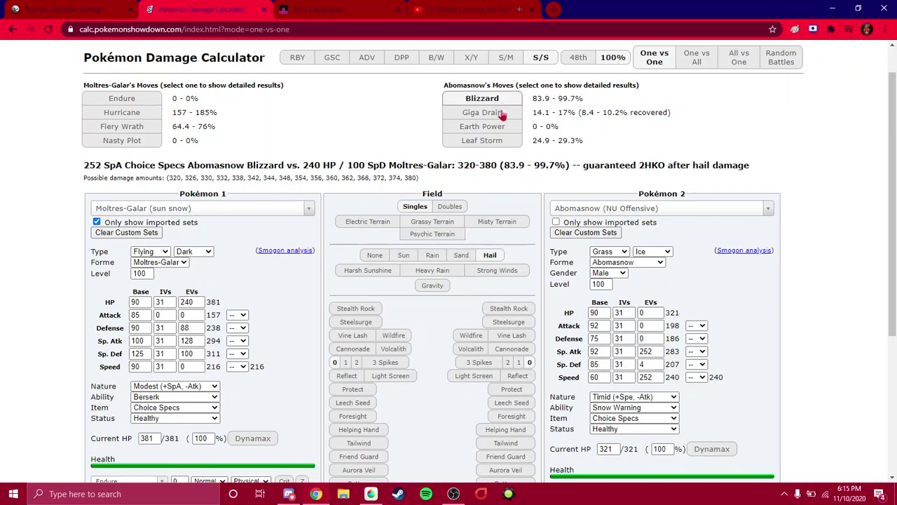
{"action": "left_click", "coordinate": [199, 352]}
{"action": "left_click", "coordinate": [200, 352]}
{"action": "left_click", "coordinate": [200, 352]}
{"action": "left_click", "coordinate": [200, 352]}
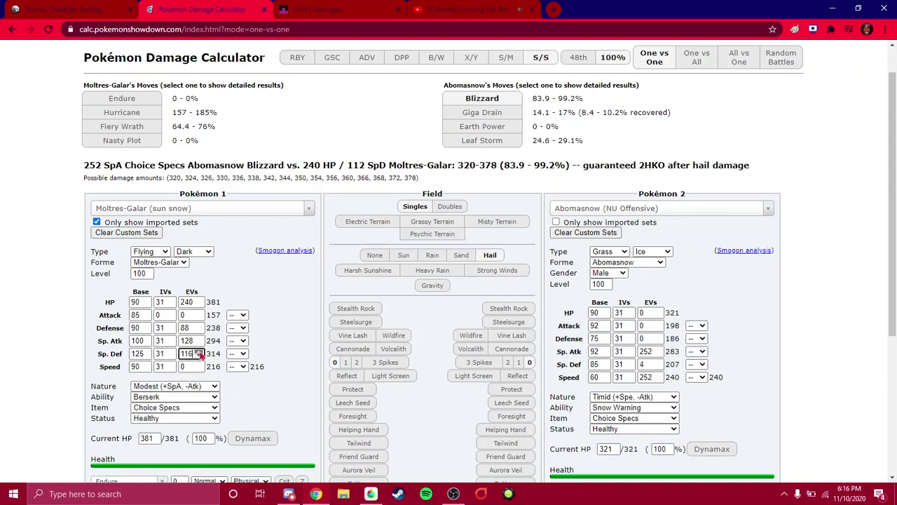
{"action": "left_click", "coordinate": [200, 352]}
{"action": "left_click", "coordinate": [200, 352]}
{"action": "left_click", "coordinate": [199, 352]}
{"action": "left_click", "coordinate": [200, 352]}
{"action": "left_click", "coordinate": [200, 352]}
{"action": "left_click", "coordinate": [200, 352]}
{"action": "left_click", "coordinate": [200, 352]}
{"action": "left_click", "coordinate": [200, 352]}
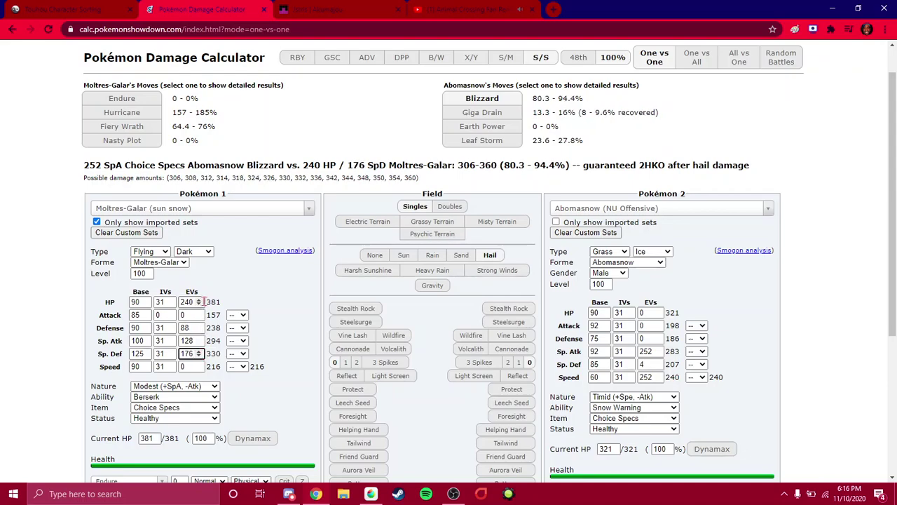
Step: Raise Moltres-Galar's HP EVs to 252
{"action": "left_click", "coordinate": [199, 300]}
{"action": "left_click", "coordinate": [200, 300]}
{"action": "left_click", "coordinate": [200, 300]}
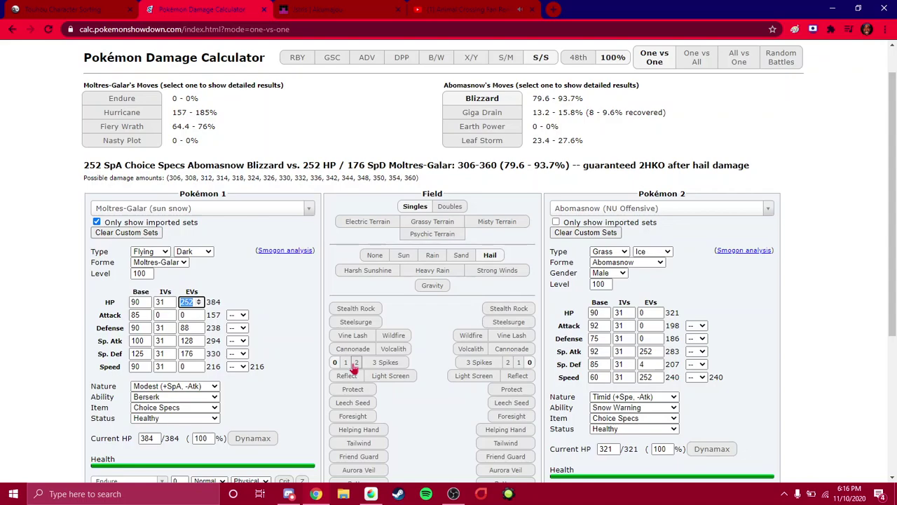
Step: Try Sp. Def EVs between 172 and 196 on Moltres-Galar against Blizzard, ending at 184
{"action": "left_click", "coordinate": [199, 356]}
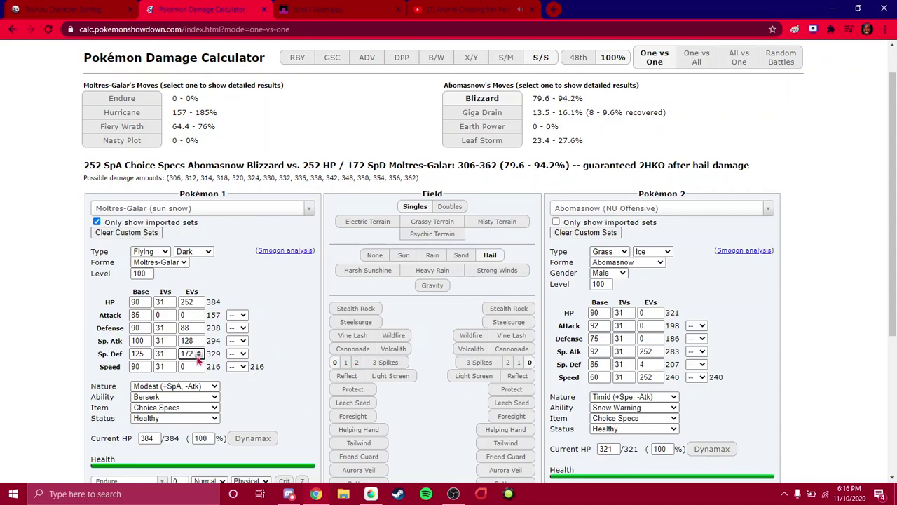
{"action": "left_click", "coordinate": [199, 350]}
{"action": "left_click", "coordinate": [199, 351]}
{"action": "left_click", "coordinate": [199, 350]}
{"action": "left_click", "coordinate": [199, 351]}
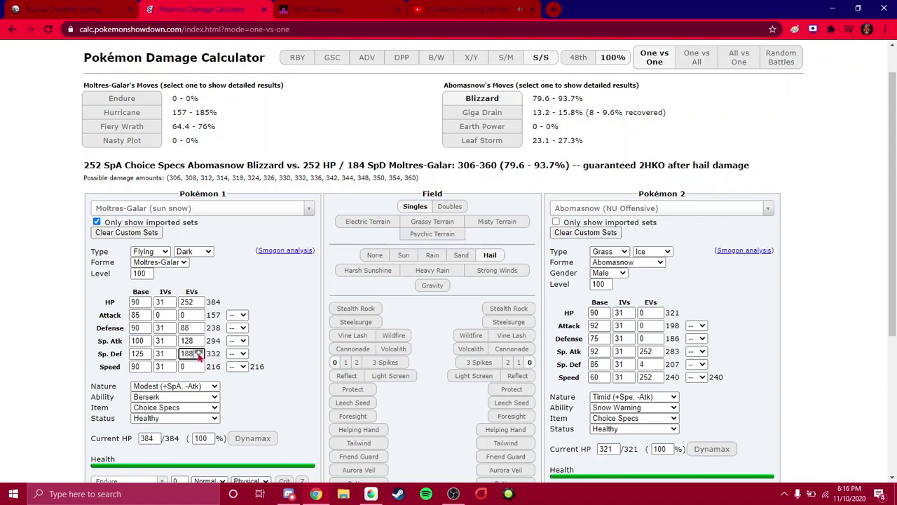
{"action": "left_click", "coordinate": [199, 350]}
{"action": "left_click", "coordinate": [199, 350]}
{"action": "left_click", "coordinate": [199, 350]}
{"action": "left_click", "coordinate": [199, 357]}
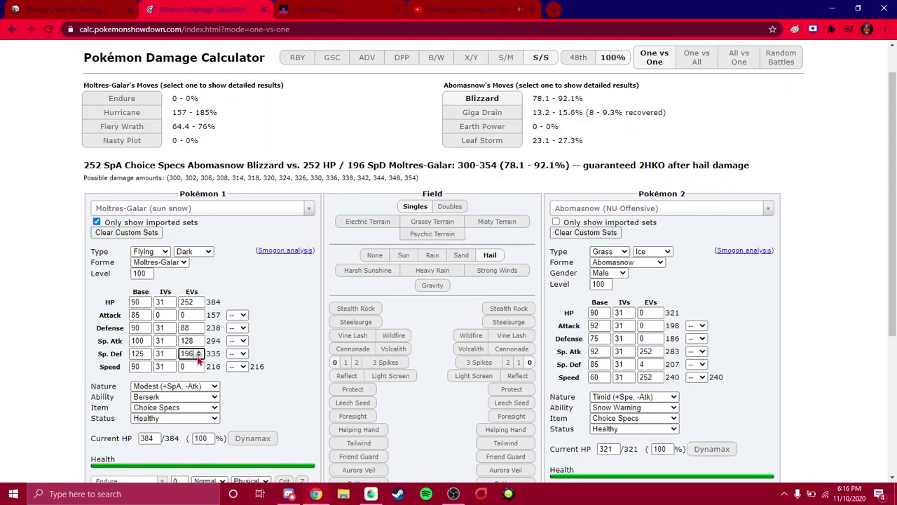
{"action": "left_click", "coordinate": [200, 357]}
{"action": "left_click", "coordinate": [199, 356]}
{"action": "left_click", "coordinate": [199, 356]}
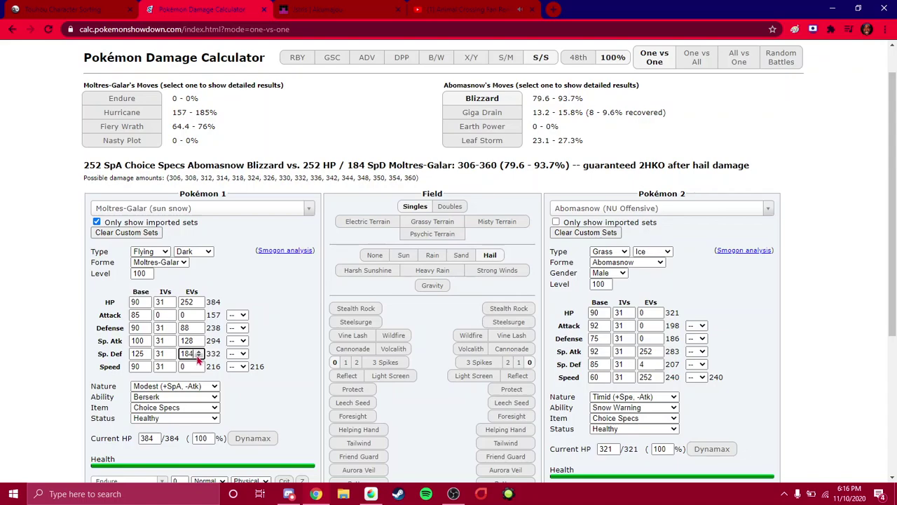
Step: Set Moltres-Galar's Sp. Def EVs to 188 and its HP EVs to 248
{"action": "left_click", "coordinate": [199, 351]}
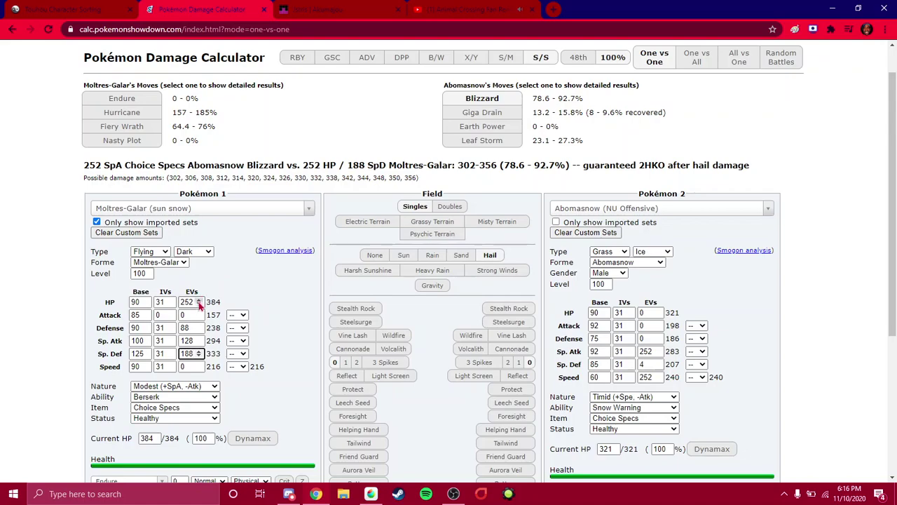
{"action": "left_click", "coordinate": [199, 305]}
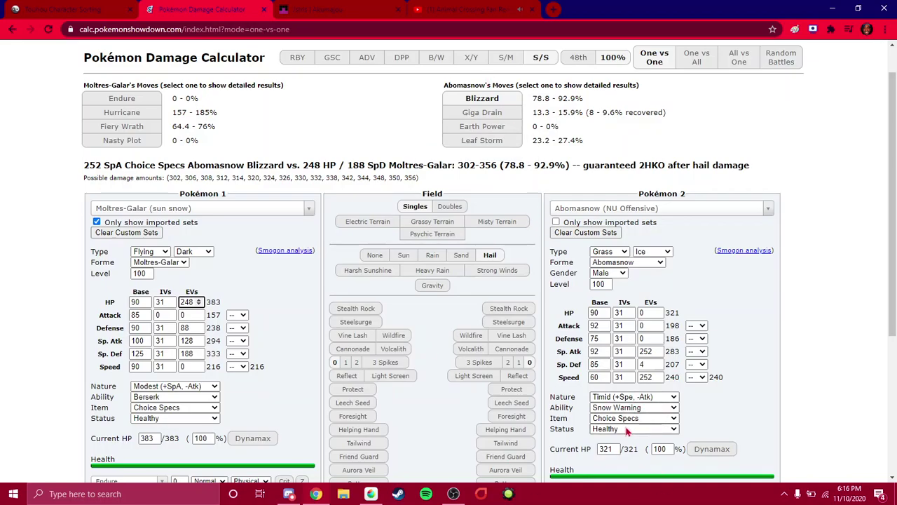
{"action": "scroll", "coordinate": [209, 383], "scroll_direction": "down", "scroll_amount": 2}
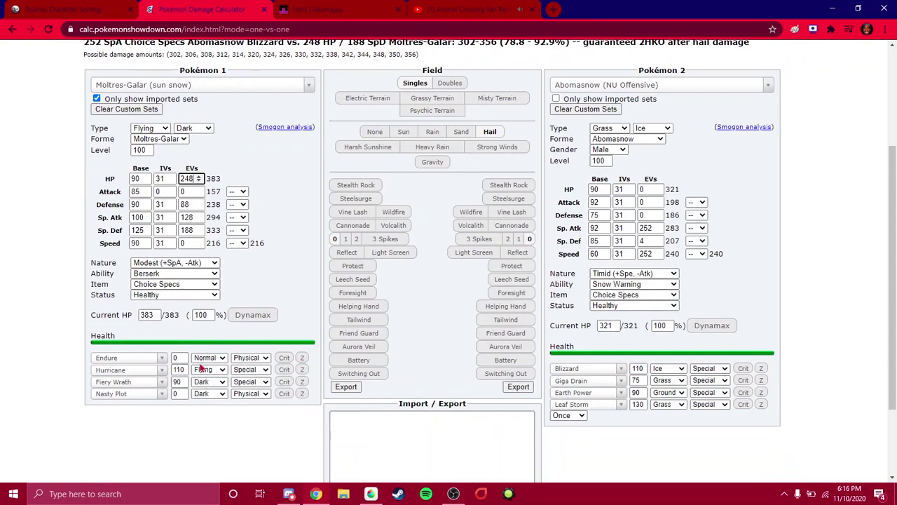
Step: Set Moltres-Galar's status to Burned and its current HP to 1%
{"action": "left_click", "coordinate": [134, 295]}
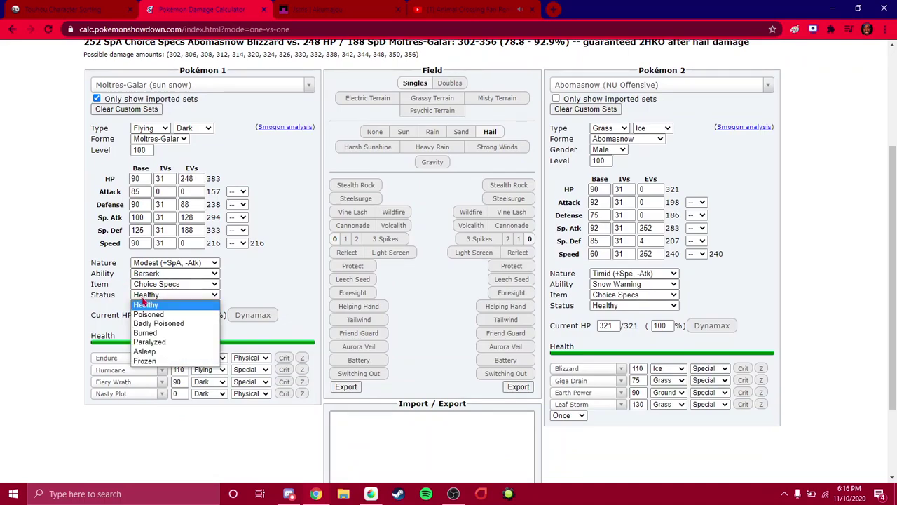
{"action": "left_click", "coordinate": [147, 336]}
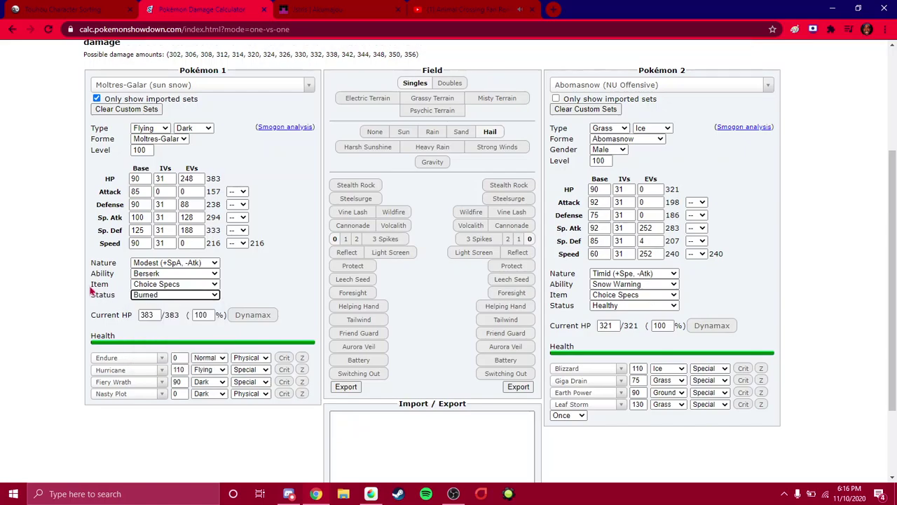
{"action": "scroll", "coordinate": [91, 290], "scroll_direction": "down", "scroll_amount": 1}
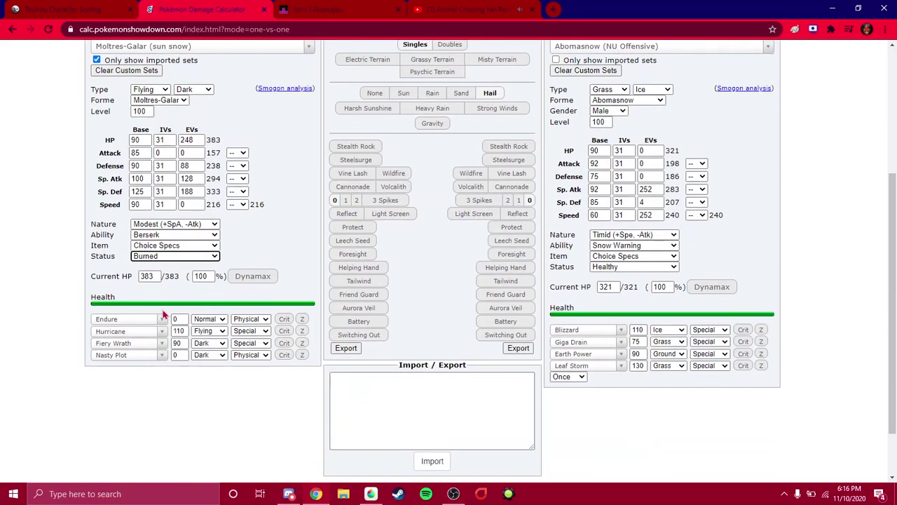
{"action": "left_click", "coordinate": [119, 324]}
{"action": "left_click", "coordinate": [105, 321]}
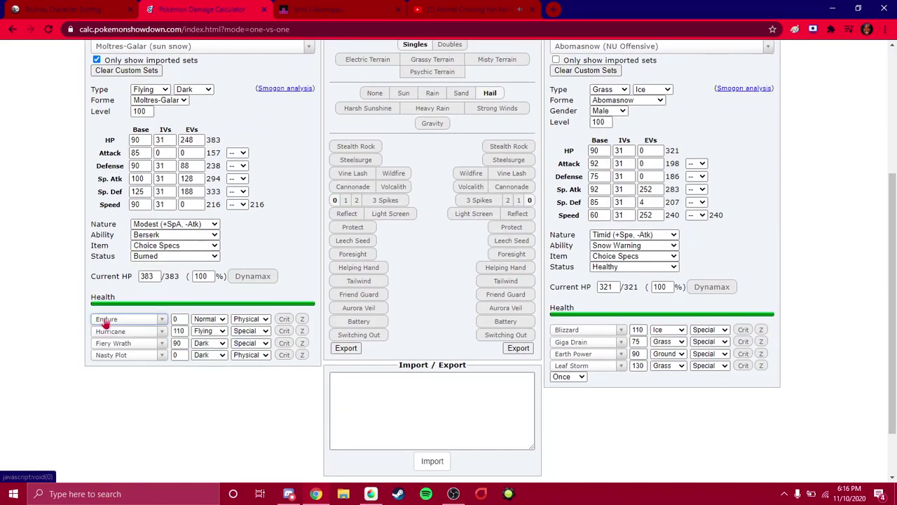
{"action": "left_click", "coordinate": [150, 276]}
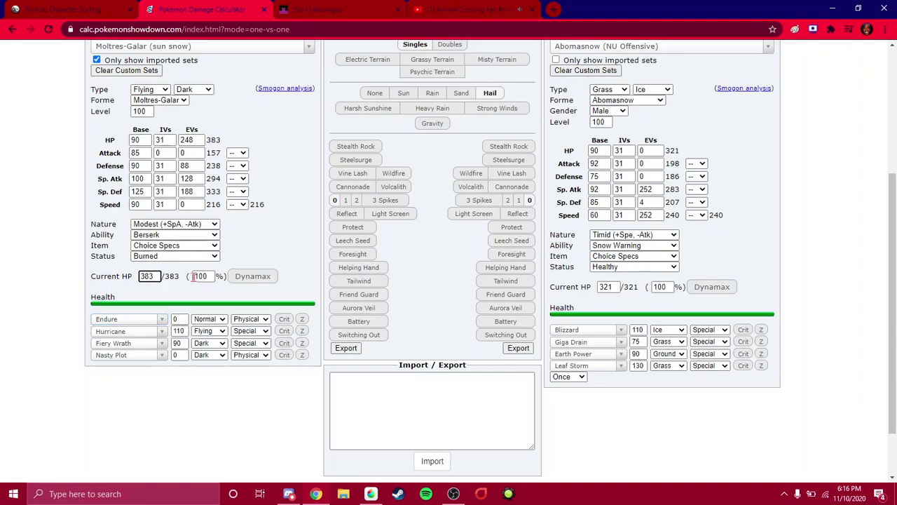
{"action": "double_click", "coordinate": [207, 277]}
{"action": "type", "text": "0"}
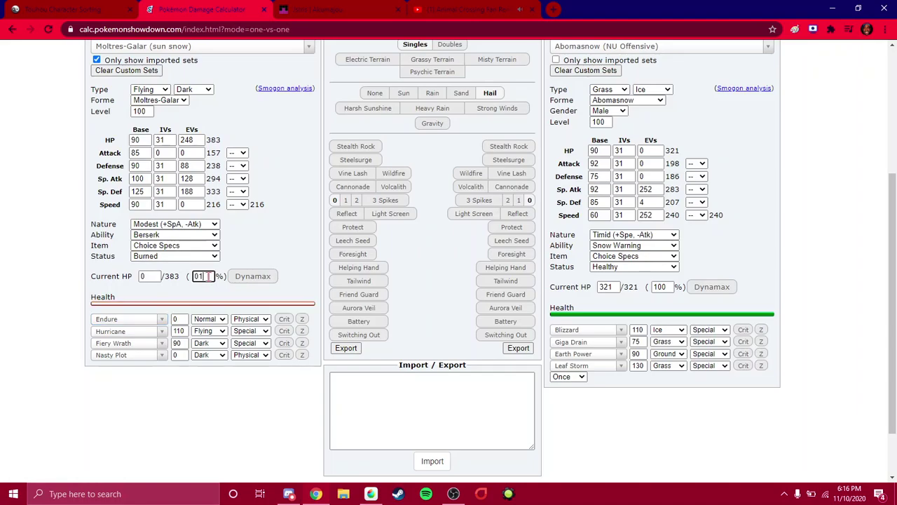
{"action": "type", "text": "1"}
Step: Replace Moltres-Galar's Hurricane with Flail and show the detailed damage result for Flail
{"action": "left_click", "coordinate": [118, 332]}
{"action": "type", "text": "flail"}
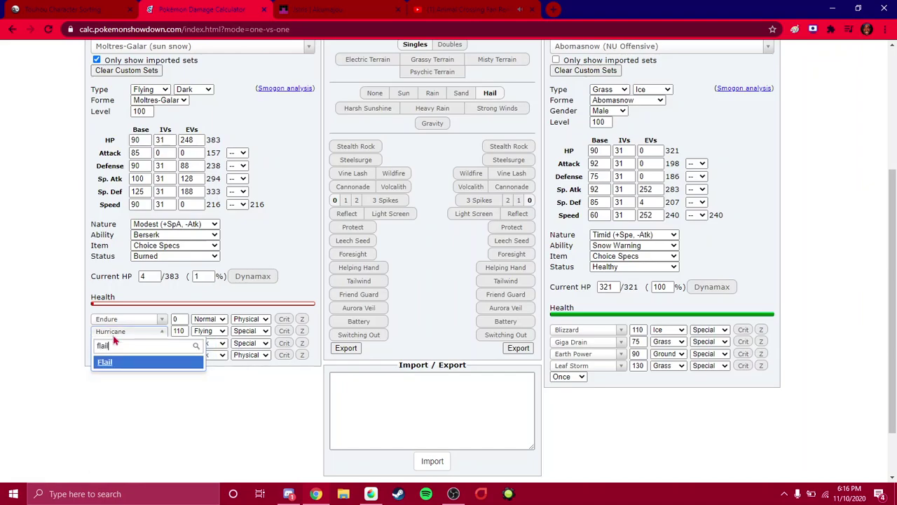
{"action": "key", "text": "Return"}
{"action": "scroll", "coordinate": [142, 293], "scroll_direction": "up", "scroll_amount": 3}
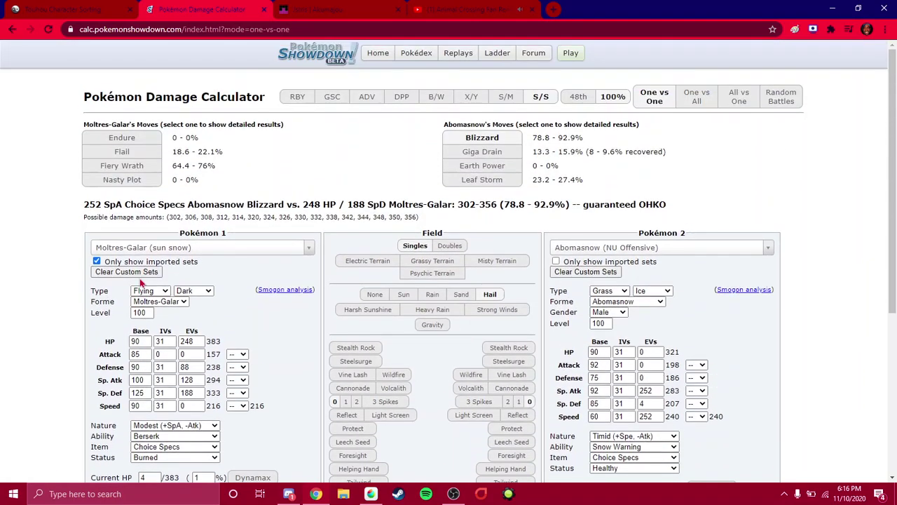
{"action": "left_click", "coordinate": [117, 154]}
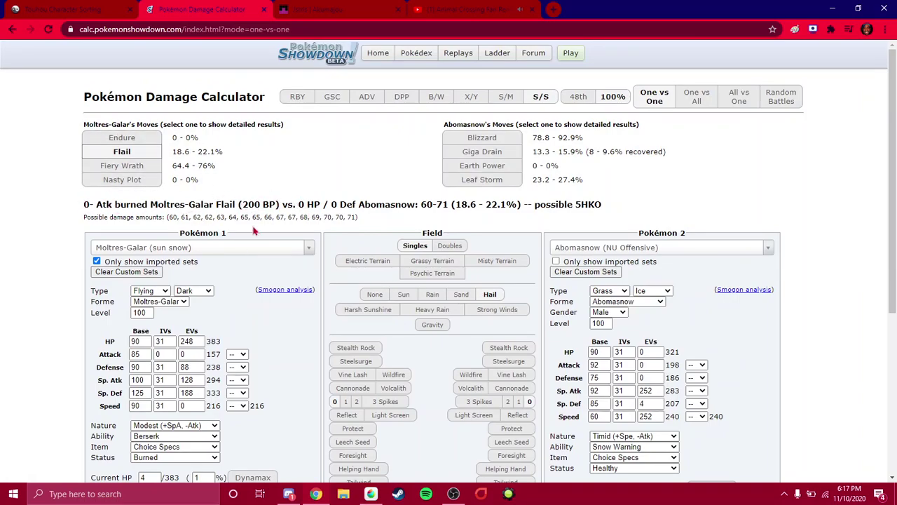
Step: Try Electric and Grassy Terrain on the field, ending with Psychic Terrain
{"action": "scroll", "coordinate": [280, 281], "scroll_direction": "down", "scroll_amount": 4}
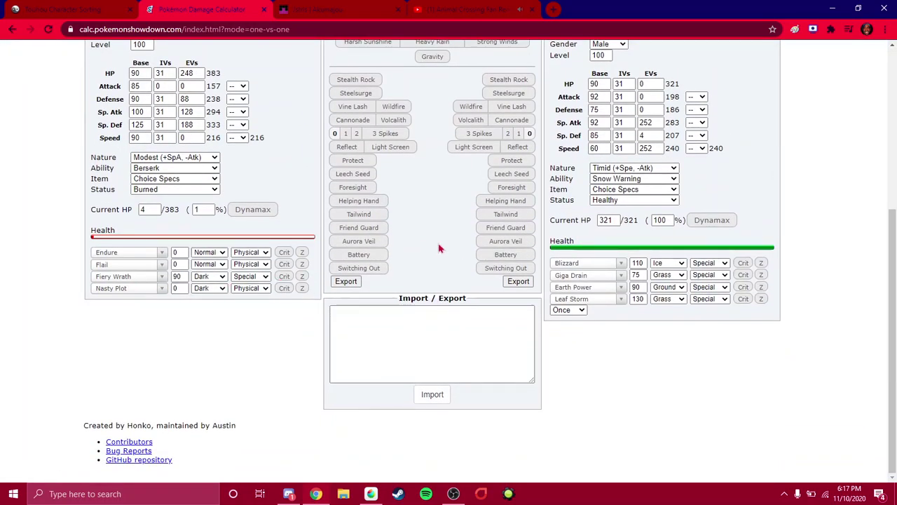
{"action": "scroll", "coordinate": [345, 229], "scroll_direction": "up", "scroll_amount": 2}
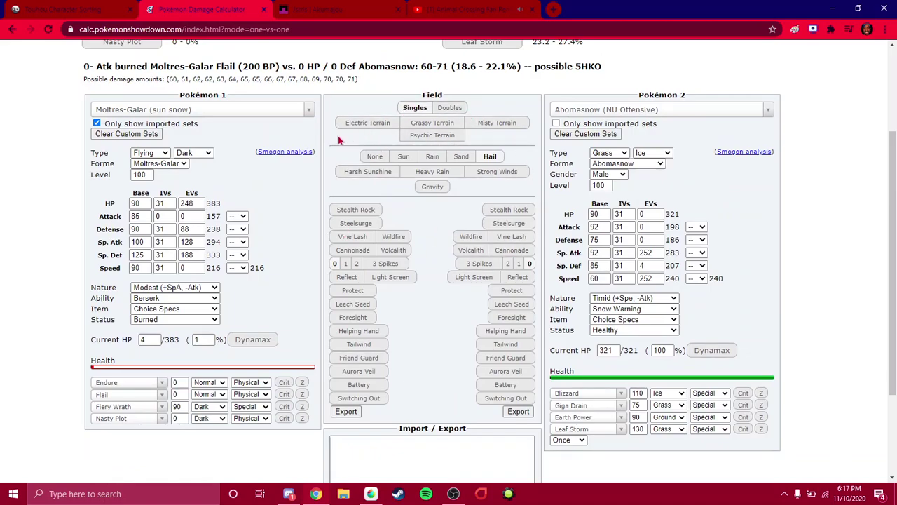
{"action": "left_click", "coordinate": [391, 124]}
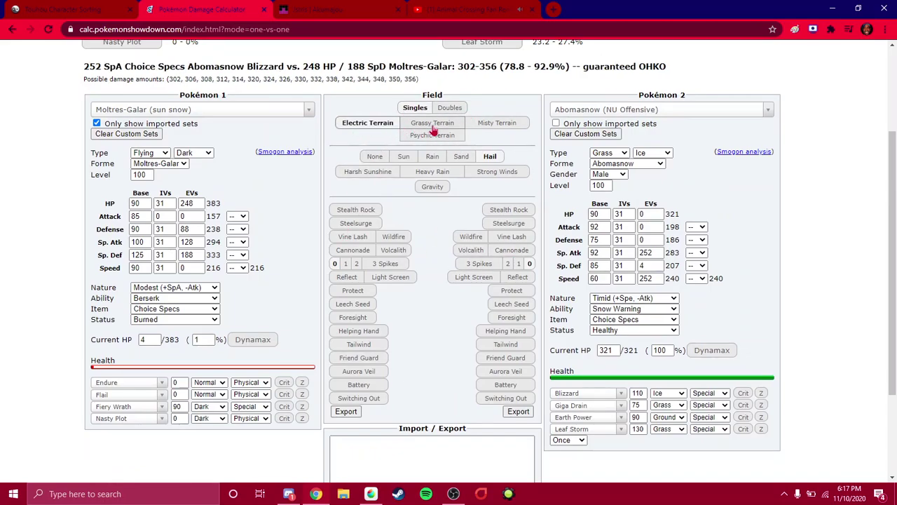
{"action": "left_click_drag", "start_coordinate": [431, 126], "coordinate": [425, 132]}
{"action": "left_click", "coordinate": [434, 126]}
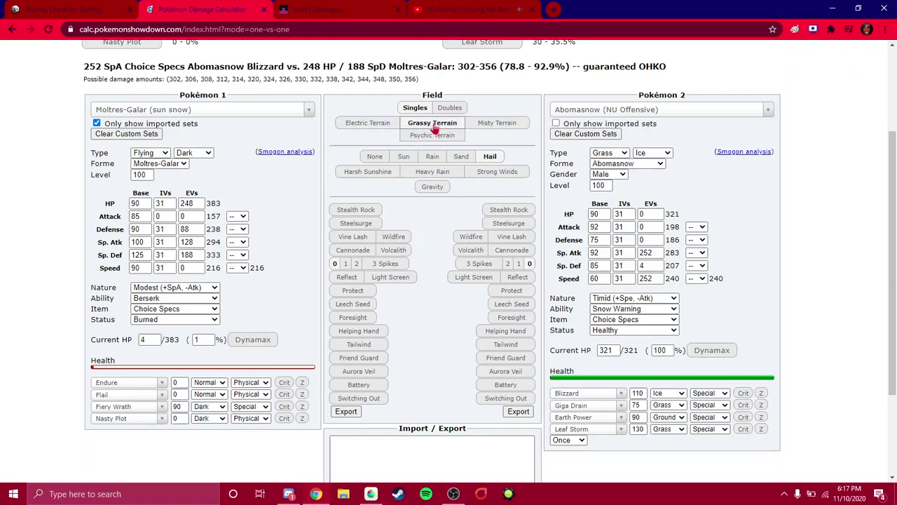
{"action": "left_click", "coordinate": [371, 125]}
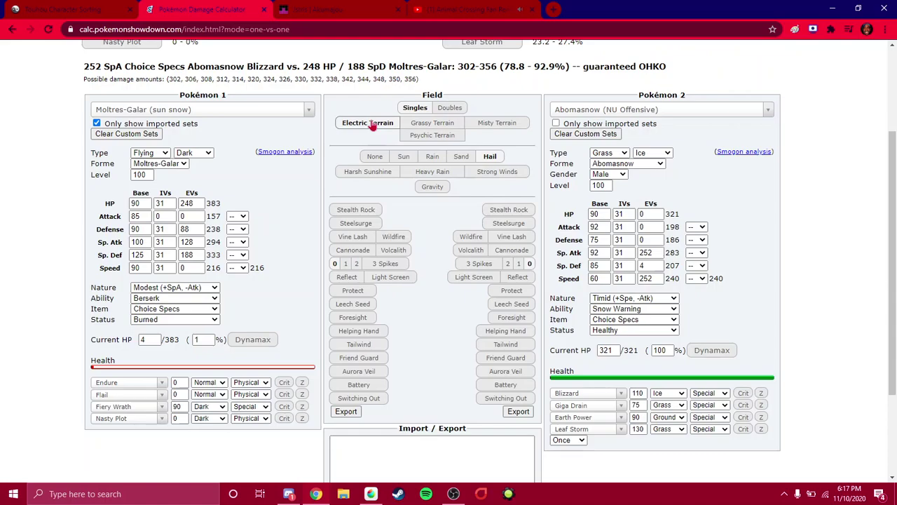
{"action": "left_click", "coordinate": [477, 126]}
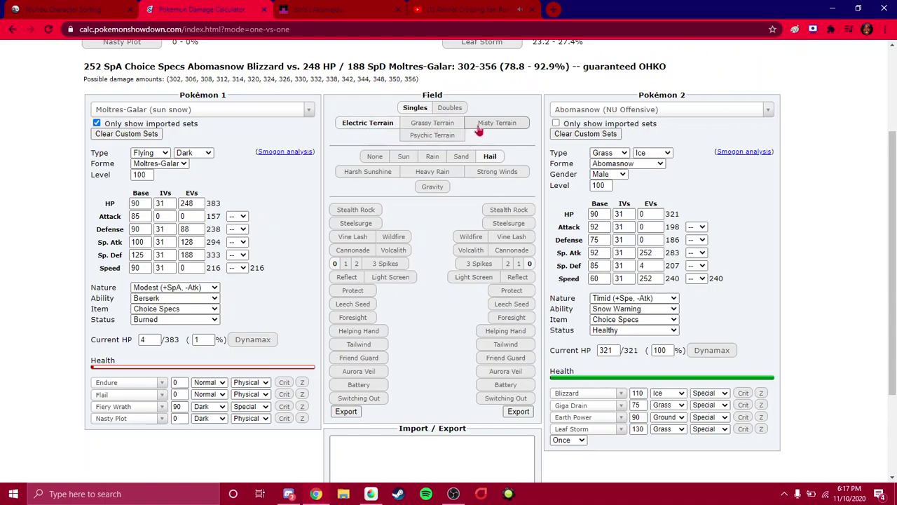
{"action": "left_click", "coordinate": [445, 139]}
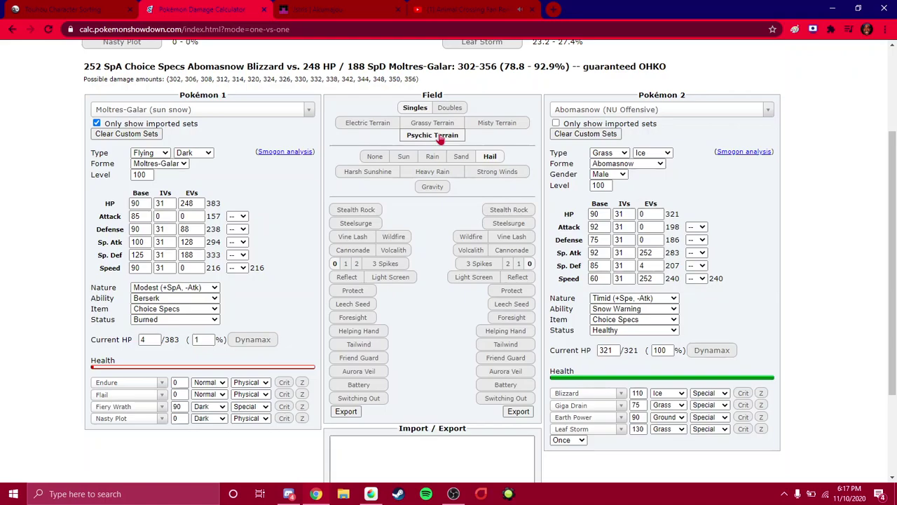
Step: Try Sun as the field's weather, return it to Hail, and glance at the Pokémon 2 set list
{"action": "left_click", "coordinate": [402, 155]}
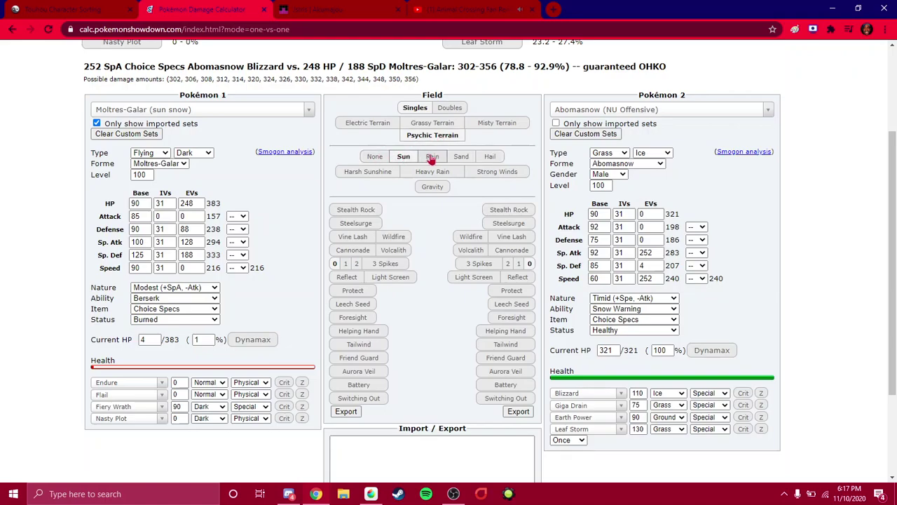
{"action": "left_click", "coordinate": [491, 157]}
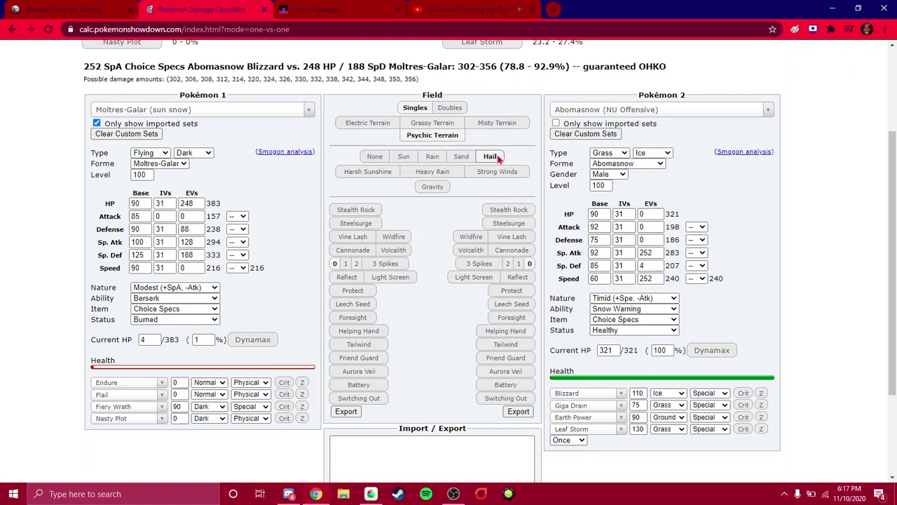
{"action": "left_click", "coordinate": [619, 111]}
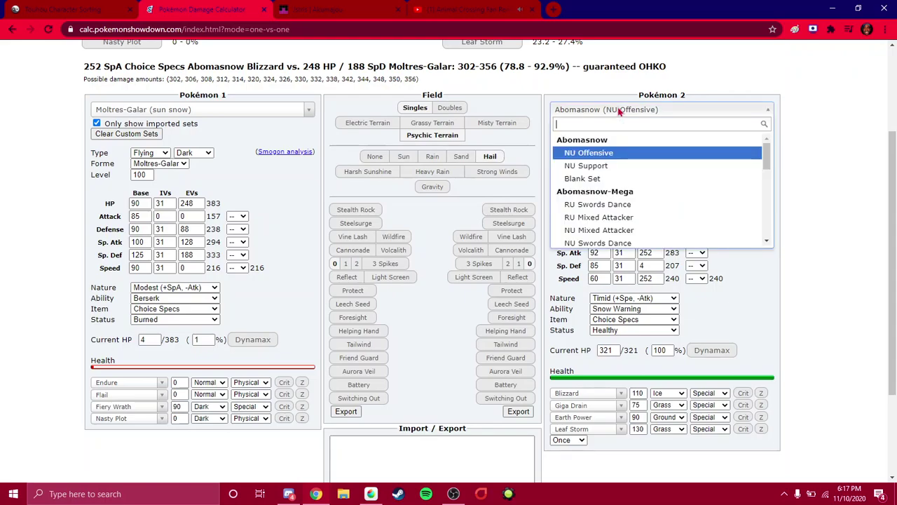
{"action": "left_click", "coordinate": [619, 111]}
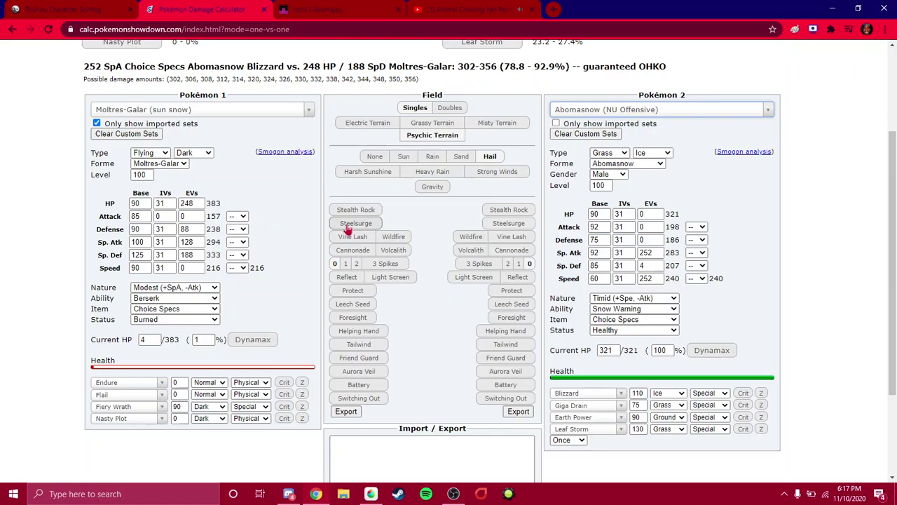
Step: Enable Stealth Rock and Protect on Moltres-Galar's side of the field and view the resulting damage
{"action": "left_click", "coordinate": [366, 214]}
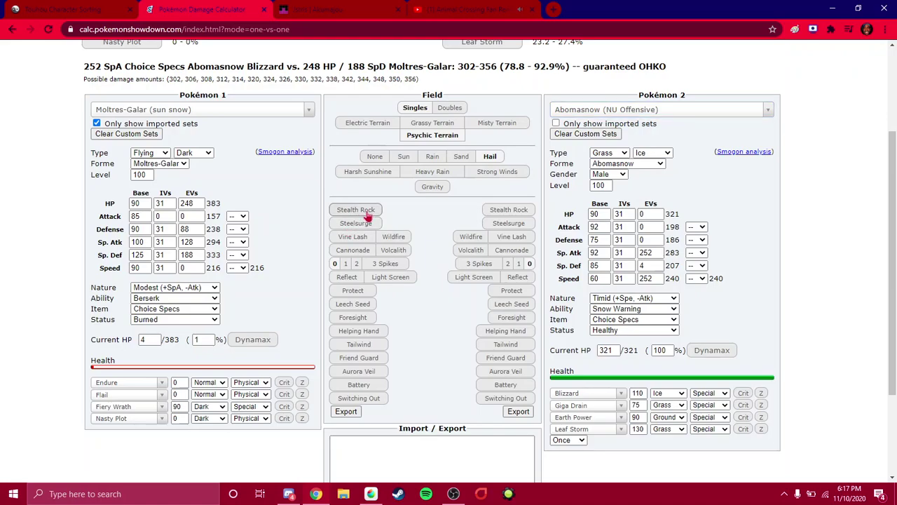
{"action": "left_click", "coordinate": [342, 291]}
{"action": "scroll", "coordinate": [616, 202], "scroll_direction": "up", "scroll_amount": 2}
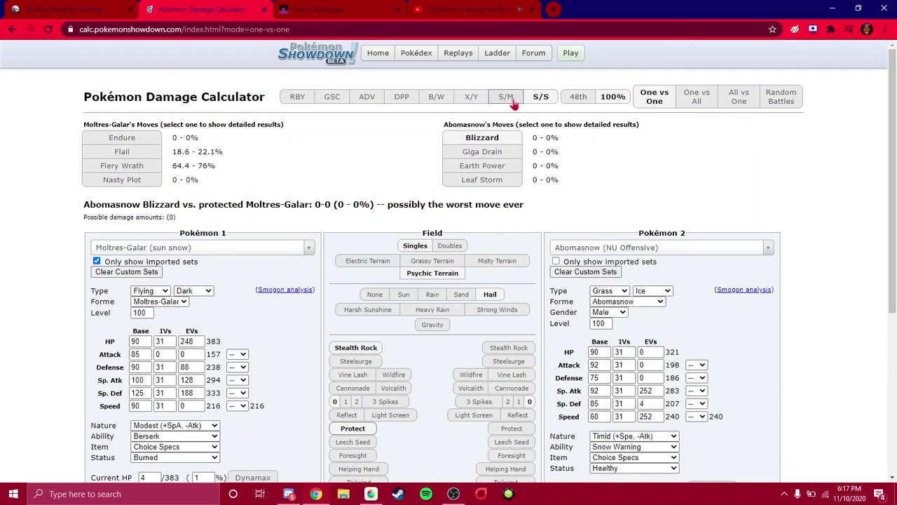
Step: Switch the calculator to the S/M generation and enable Protect on Pokémon 1's side
{"action": "left_click", "coordinate": [509, 99]}
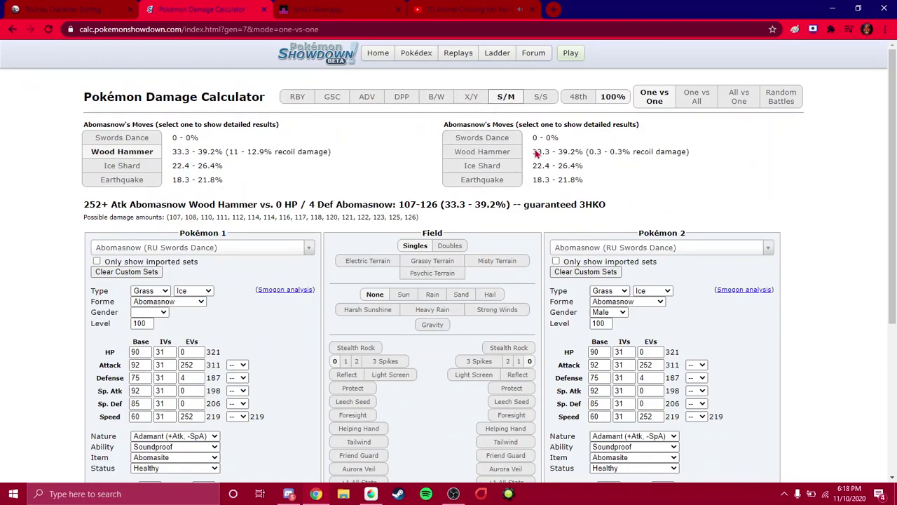
{"action": "scroll", "coordinate": [582, 227], "scroll_direction": "down", "scroll_amount": 1}
{"action": "left_click", "coordinate": [347, 320]}
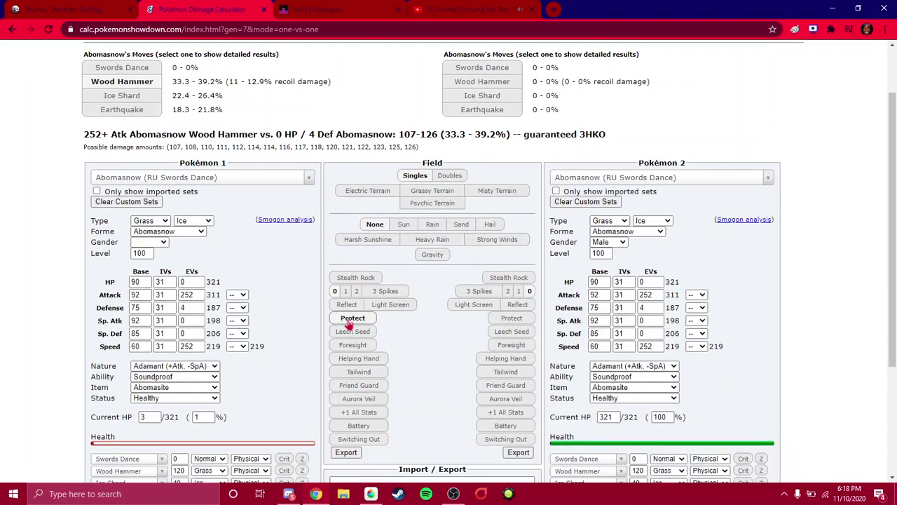
Step: Load the Aegislash-Blade 1v1 Bulky Attacker set as Pokémon 2
{"action": "left_click", "coordinate": [611, 177]}
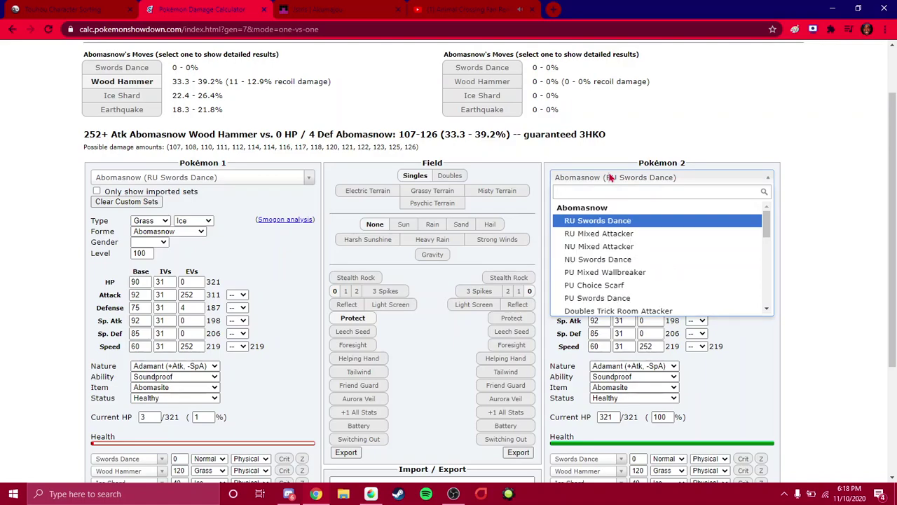
{"action": "type", "text": "aegis"}
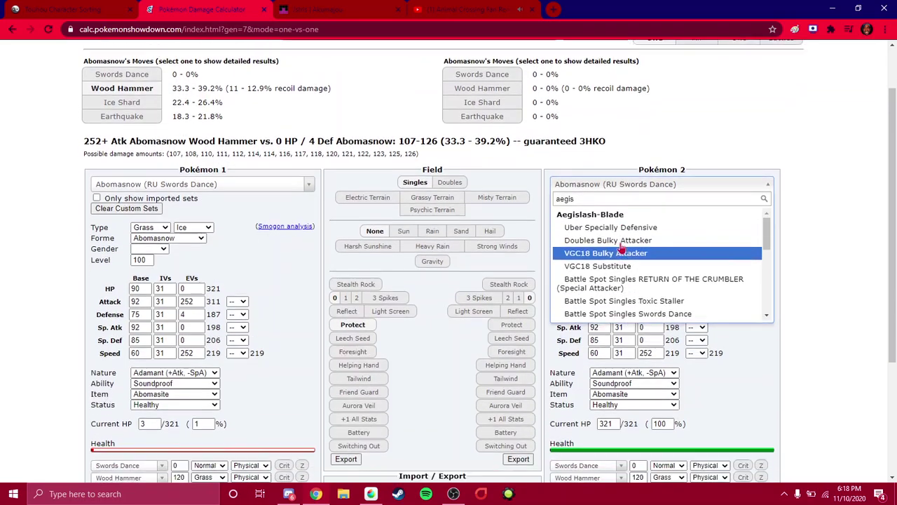
{"action": "scroll", "coordinate": [621, 247], "scroll_direction": "down", "scroll_amount": 2}
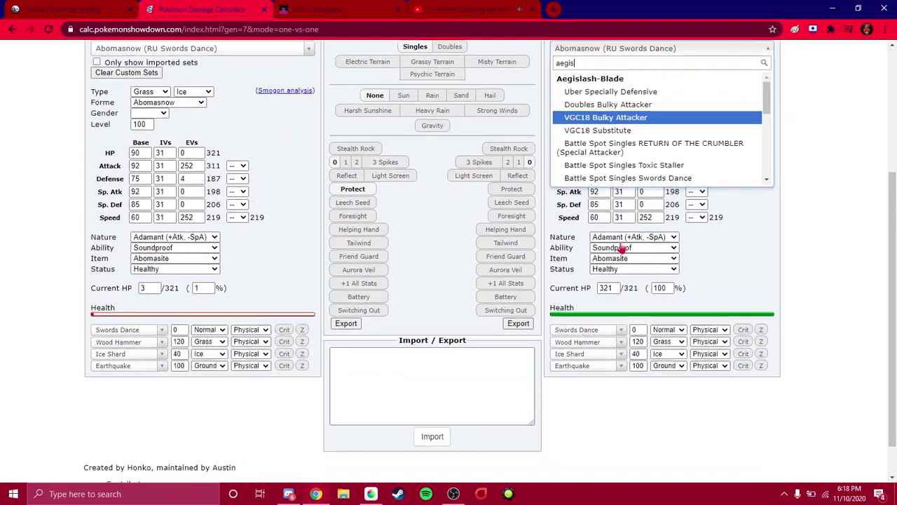
{"action": "scroll", "coordinate": [641, 140], "scroll_direction": "down", "scroll_amount": 3}
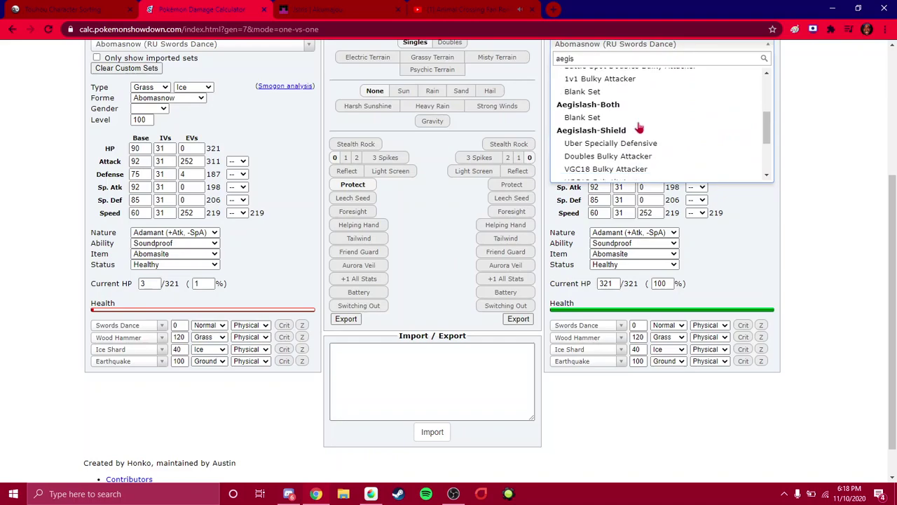
{"action": "left_click", "coordinate": [593, 81]}
Step: Turn Aegislash-Blade's Shadow Ball into its Z-Move and examine the detailed result for Never-Ending Nightmare against the protected Abomasnow
{"action": "scroll", "coordinate": [477, 162], "scroll_direction": "down", "scroll_amount": 4}
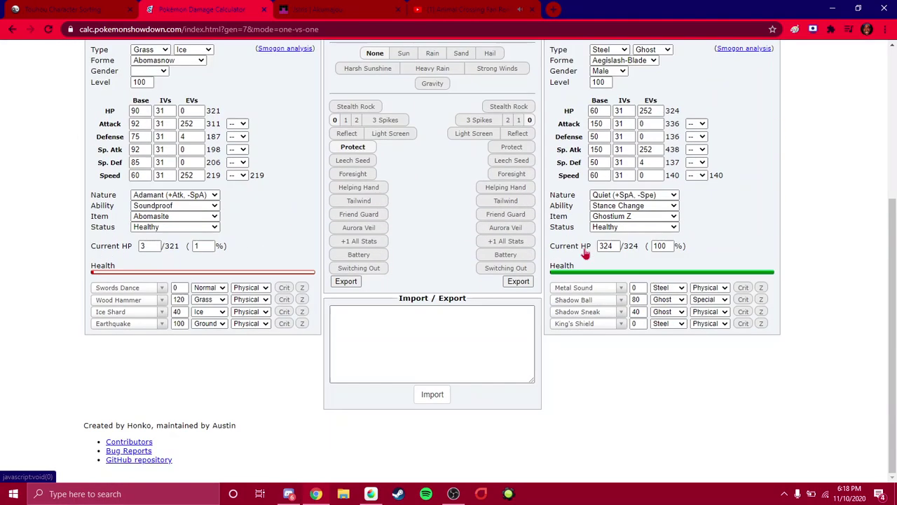
{"action": "left_click", "coordinate": [760, 299]}
{"action": "scroll", "coordinate": [681, 286], "scroll_direction": "up", "scroll_amount": 4}
{"action": "left_click", "coordinate": [483, 159]}
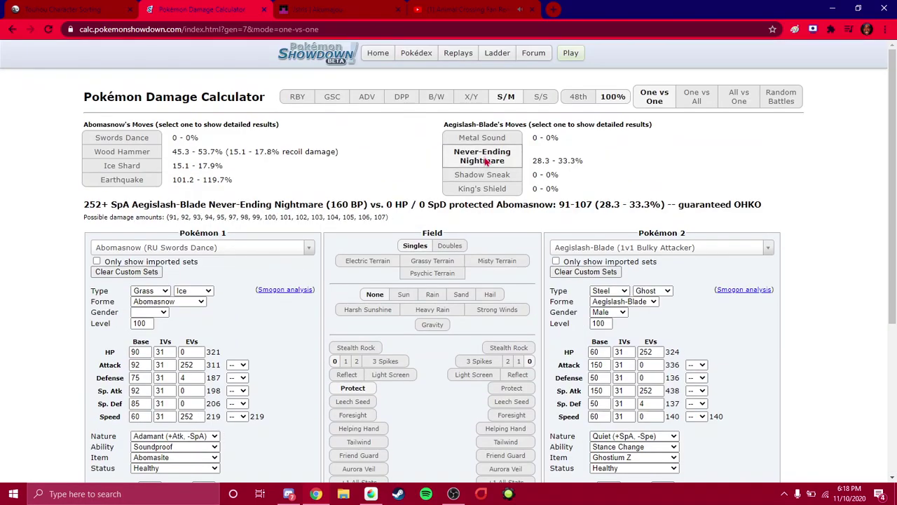
{"action": "scroll", "coordinate": [413, 308], "scroll_direction": "down", "scroll_amount": 4}
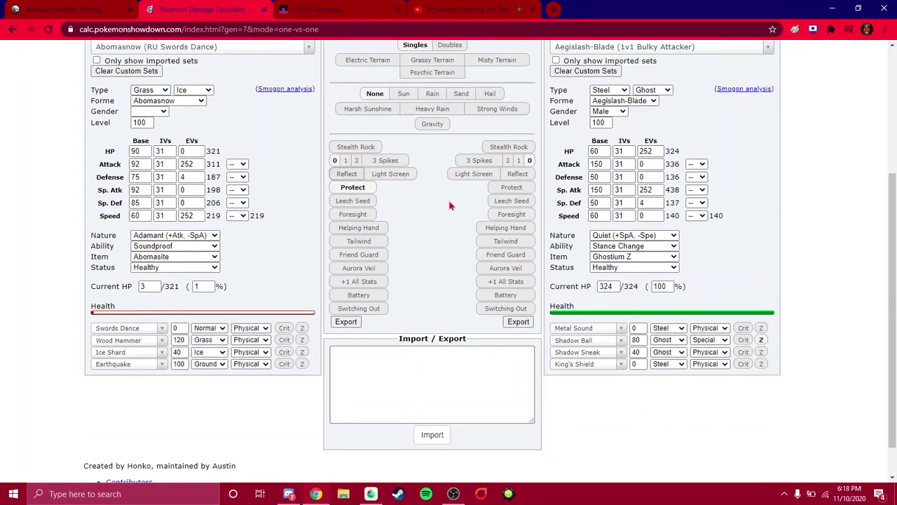
{"action": "scroll", "coordinate": [477, 210], "scroll_direction": "up", "scroll_amount": 4}
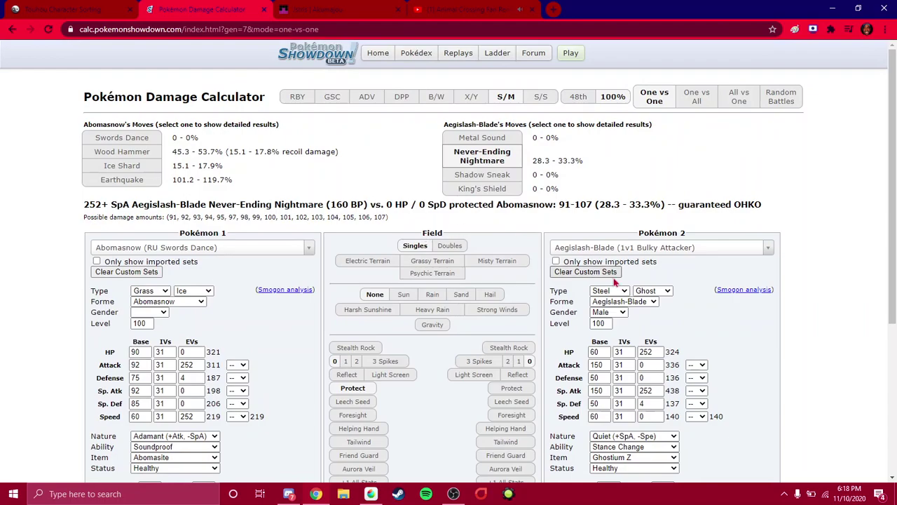
{"action": "scroll", "coordinate": [494, 350], "scroll_direction": "down", "scroll_amount": 3}
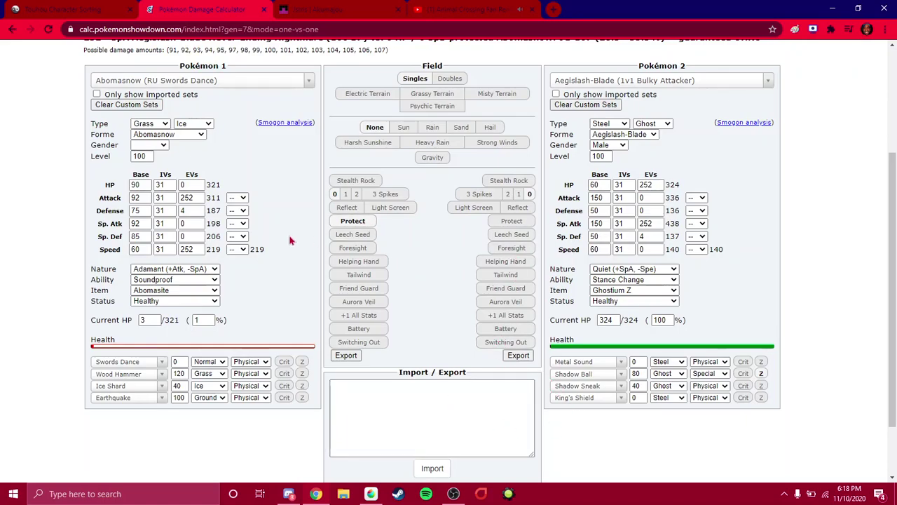
{"action": "scroll", "coordinate": [291, 240], "scroll_direction": "up", "scroll_amount": 3}
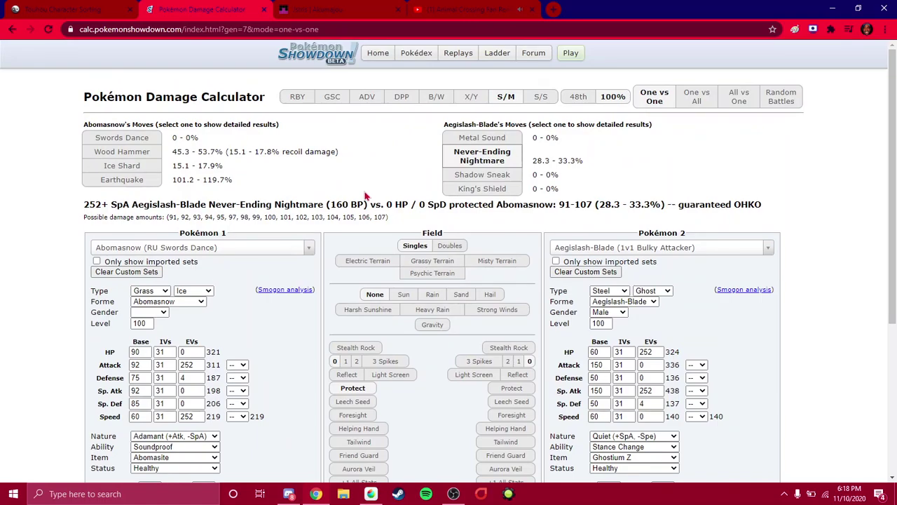
Step: Open the Pokémon Showdown site, play.pokemonshowdown.com, in a new browser tab
{"action": "key", "text": "ctrl+t"}
{"action": "type", "text": "p"}
{"action": "key", "text": "Return"}
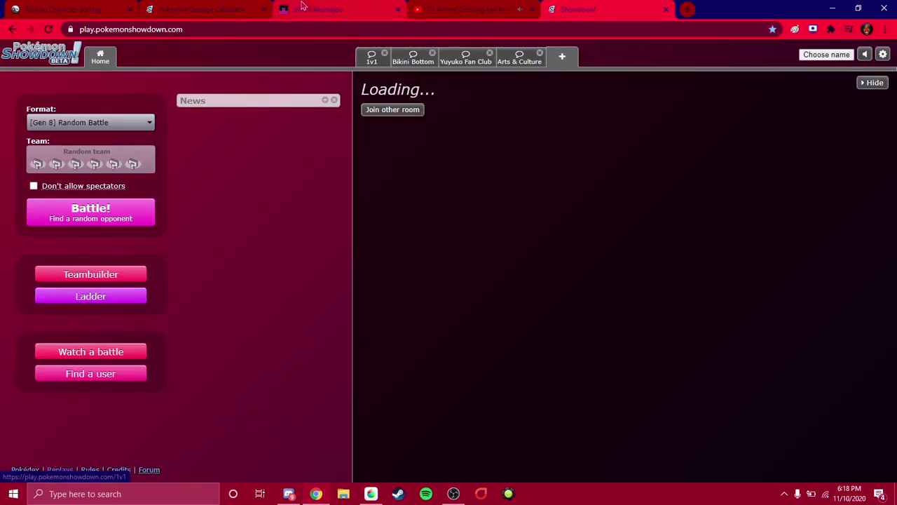
Step: Send the /calc command in Pokémon Showdown's 1v1 chat room
{"action": "left_click", "coordinate": [214, 9]}
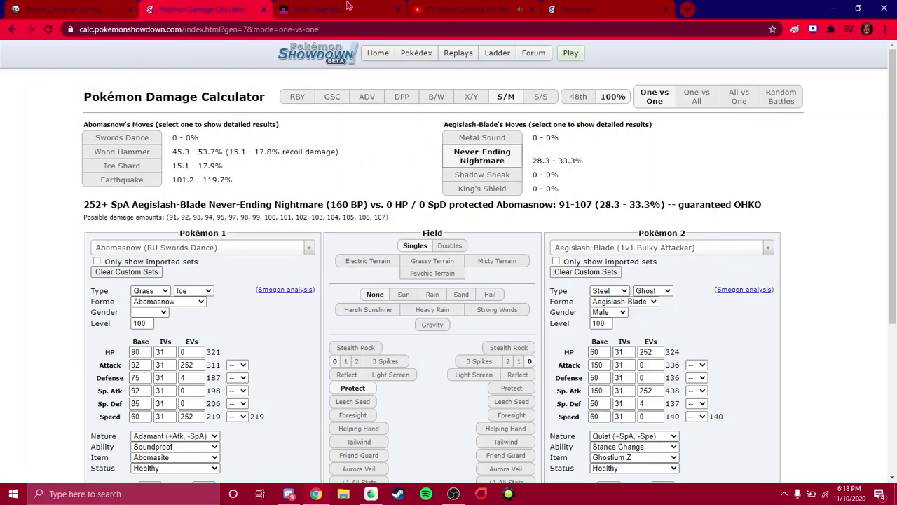
{"action": "left_click", "coordinate": [575, 9]}
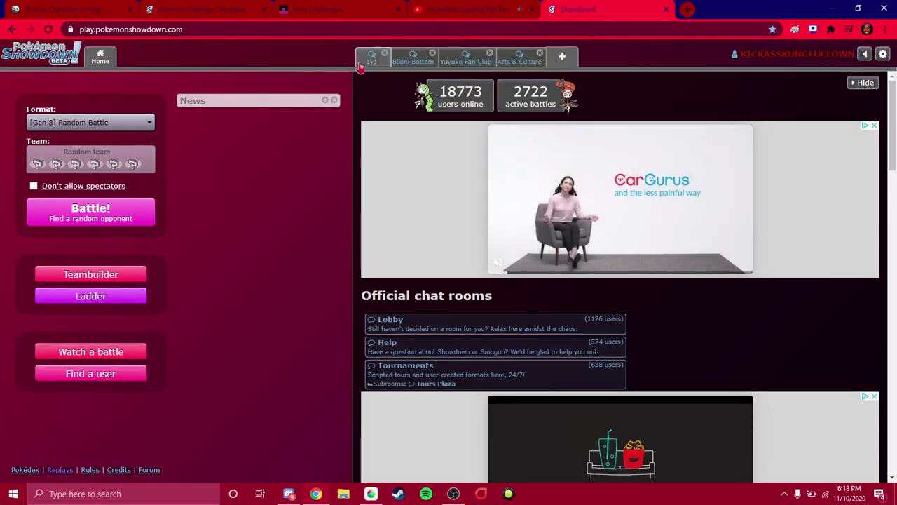
{"action": "type", "text": "/"}
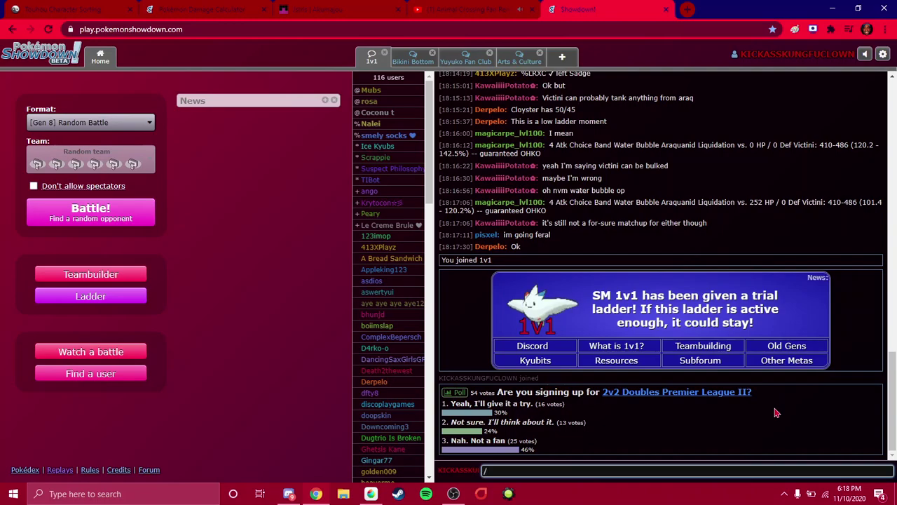
{"action": "type", "text": "calc"}
{"action": "key", "text": "Return"}
Step: Send the /calculator command in the 1v1 chat room and open the Damage Calculator link from the chat
{"action": "type", "text": "/calcu"}
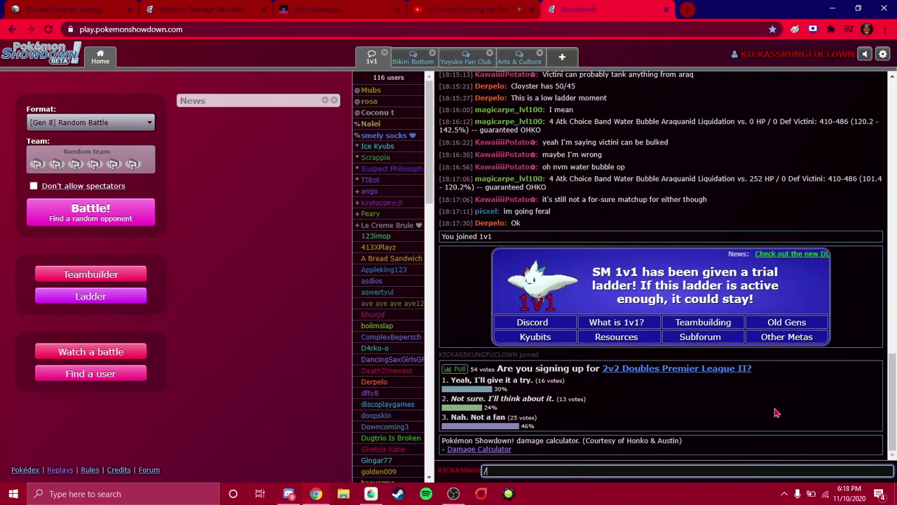
{"action": "type", "text": "lator"}
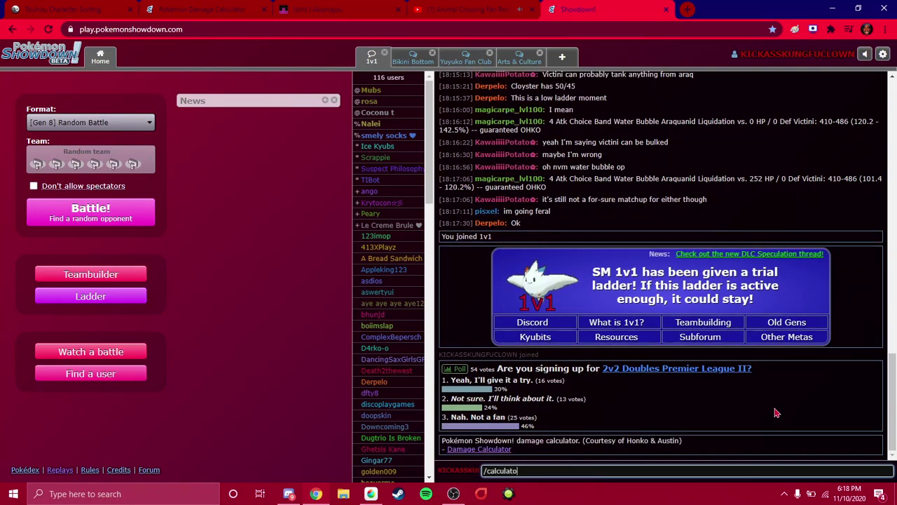
{"action": "key", "text": "Return"}
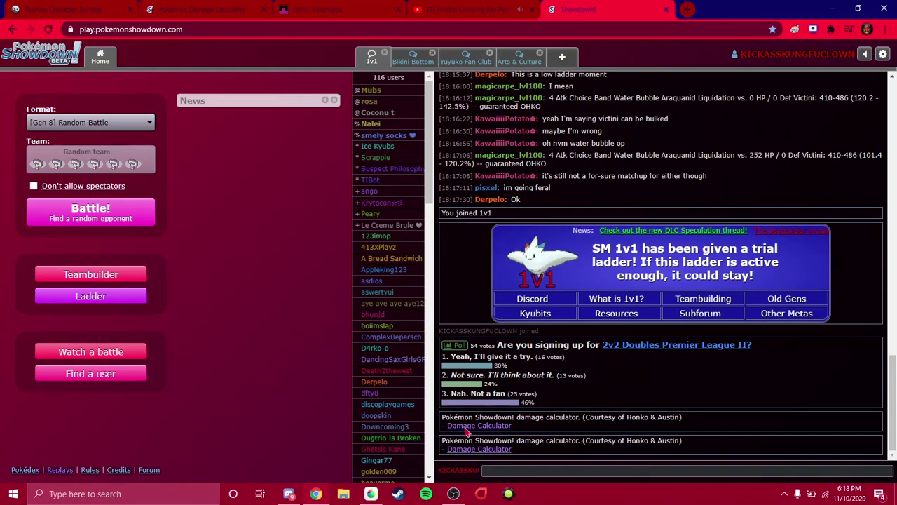
{"action": "left_click", "coordinate": [464, 425]}
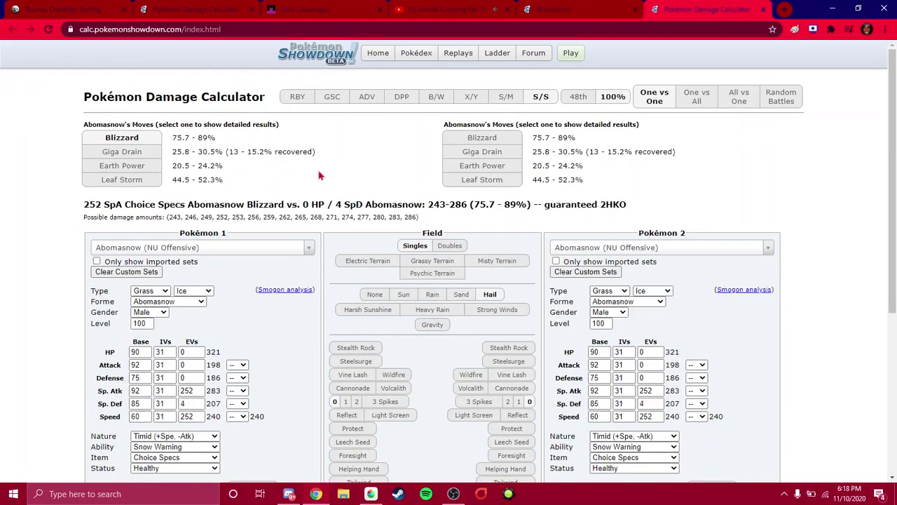
Step: Close the newly opened calculator and Showdown pages and return to the original S/M damage calculation of Abomasnow against Aegislash-Blade
{"action": "key", "text": "ctrl+w"}
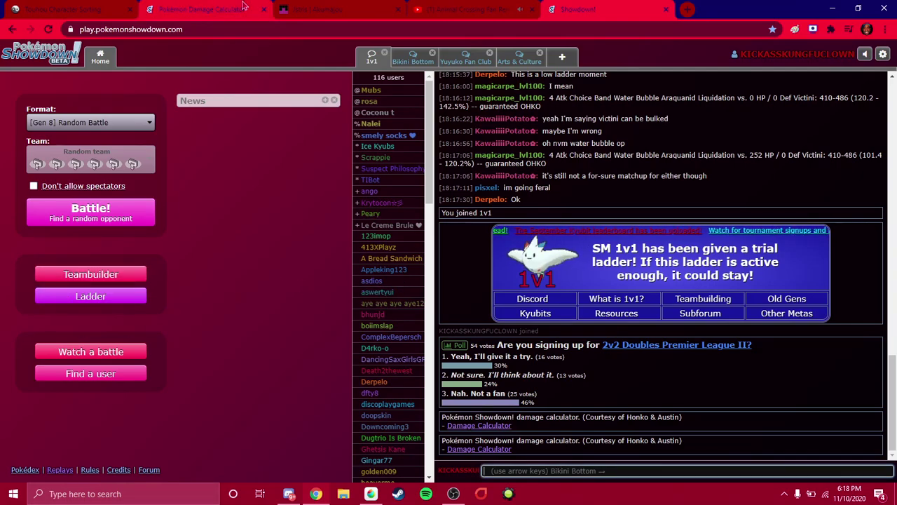
{"action": "left_click", "coordinate": [449, 9]}
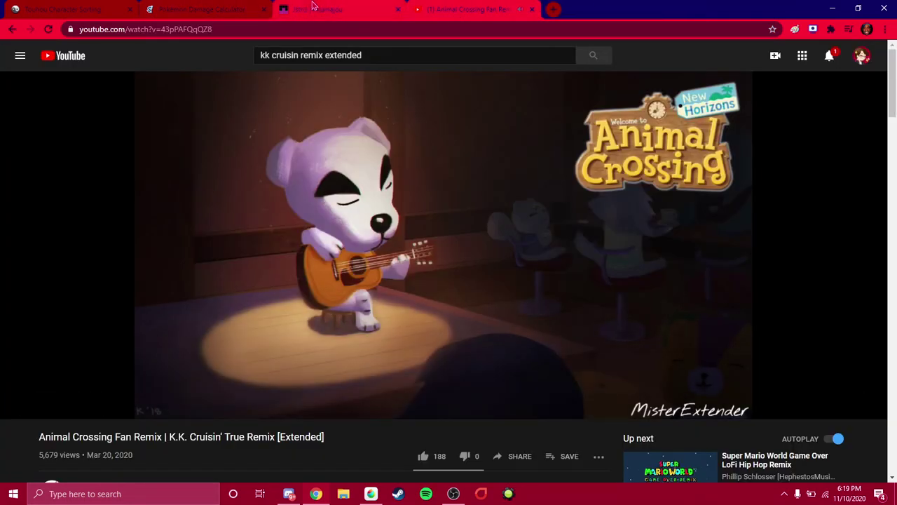
{"action": "left_click", "coordinate": [314, 9]}
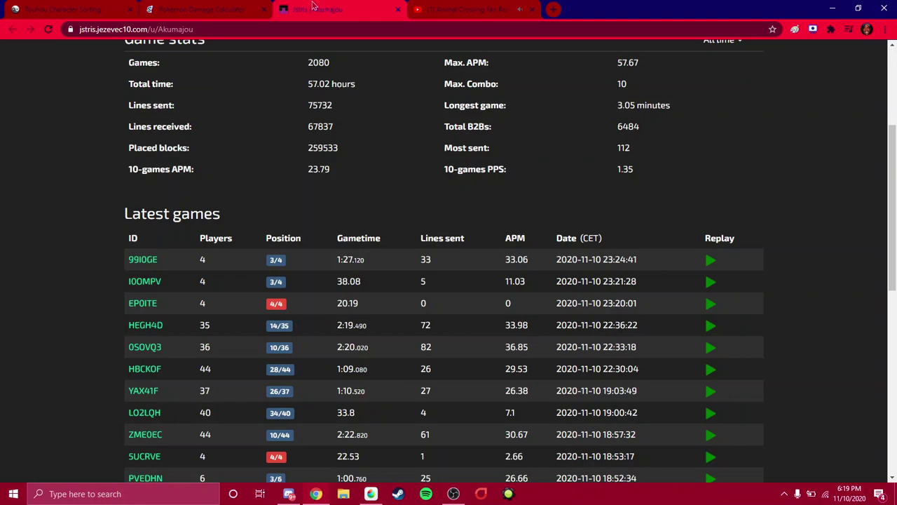
{"action": "left_click", "coordinate": [197, 9]}
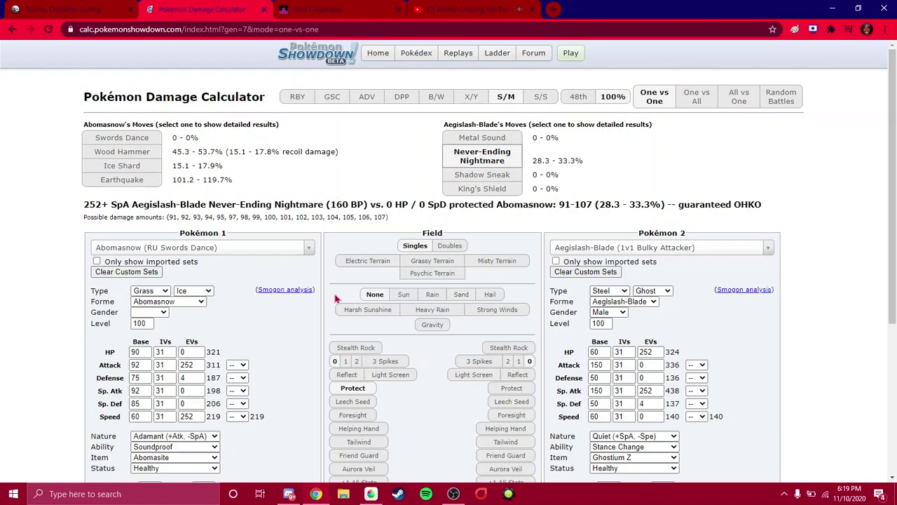
{"action": "left_click", "coordinate": [454, 493]}
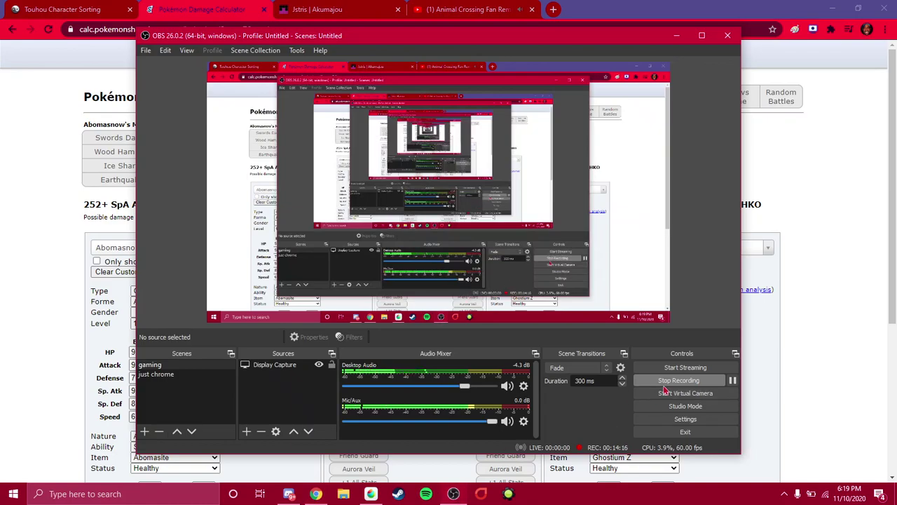